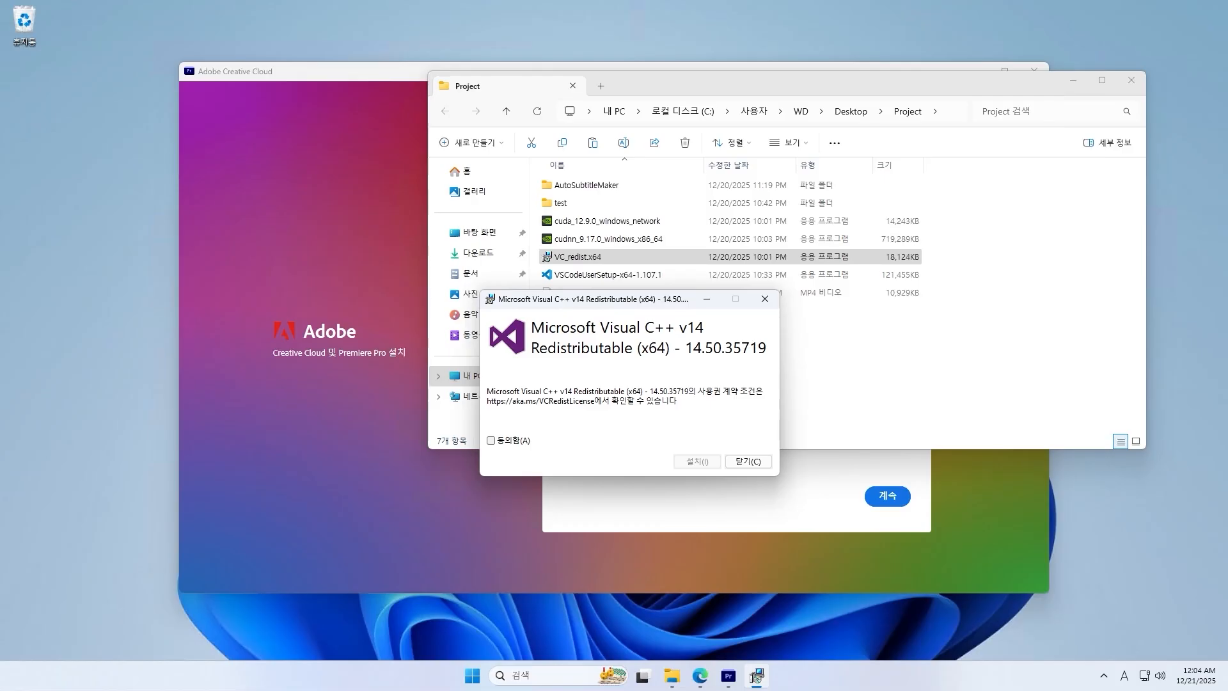
# Accept the licence terms, install the Microsoft Visual C++ v14 Redistributable (x64) and close its installer
pyautogui.click(491, 440)
pyautogui.click(698, 461)
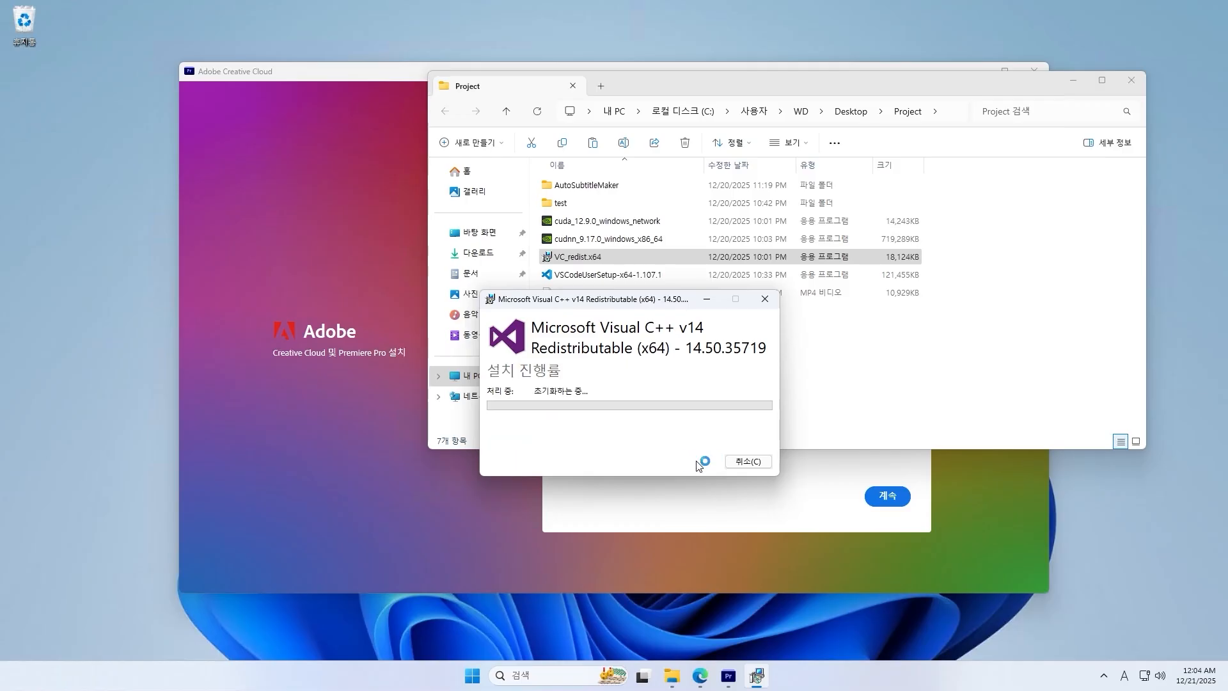
pyautogui.click(748, 461)
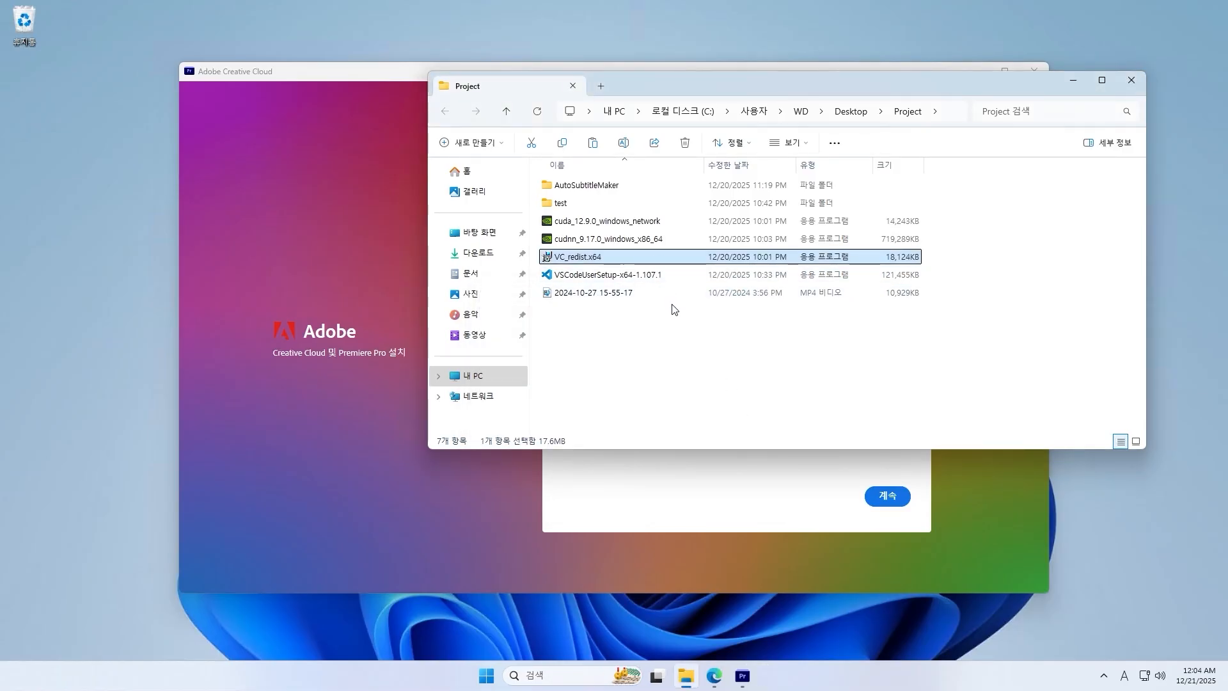
pyautogui.click(649, 225)
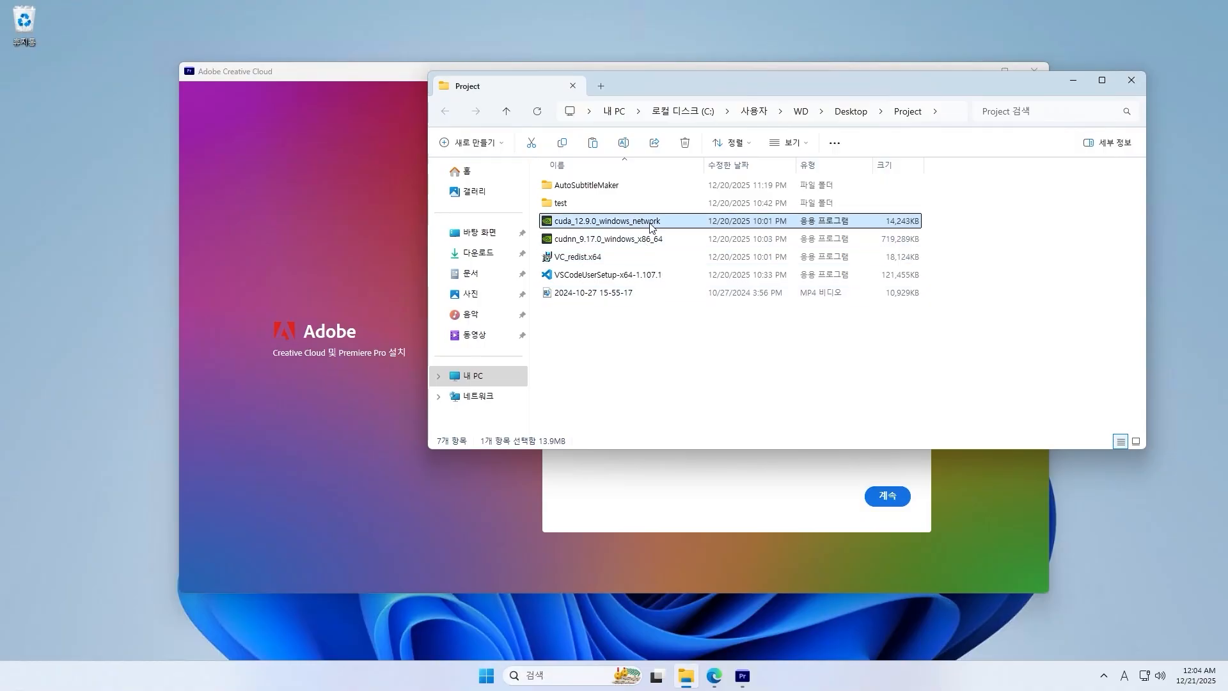
pyautogui.click(650, 243)
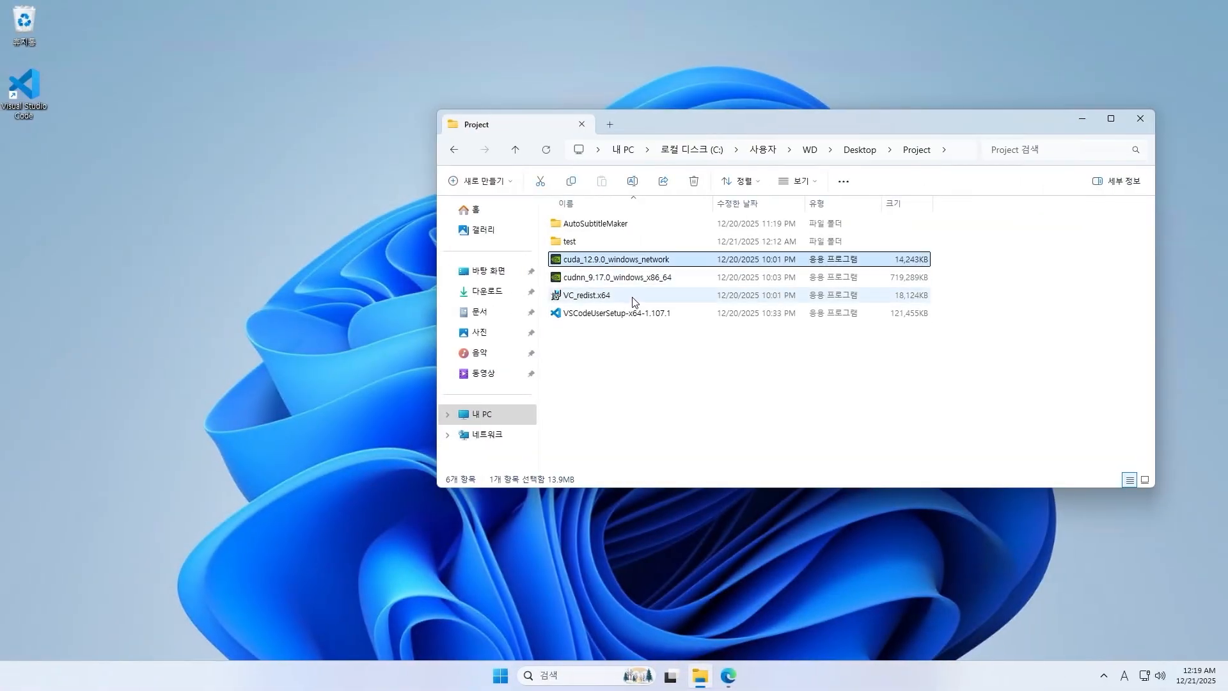
pyautogui.click(633, 298)
pyautogui.click(641, 315)
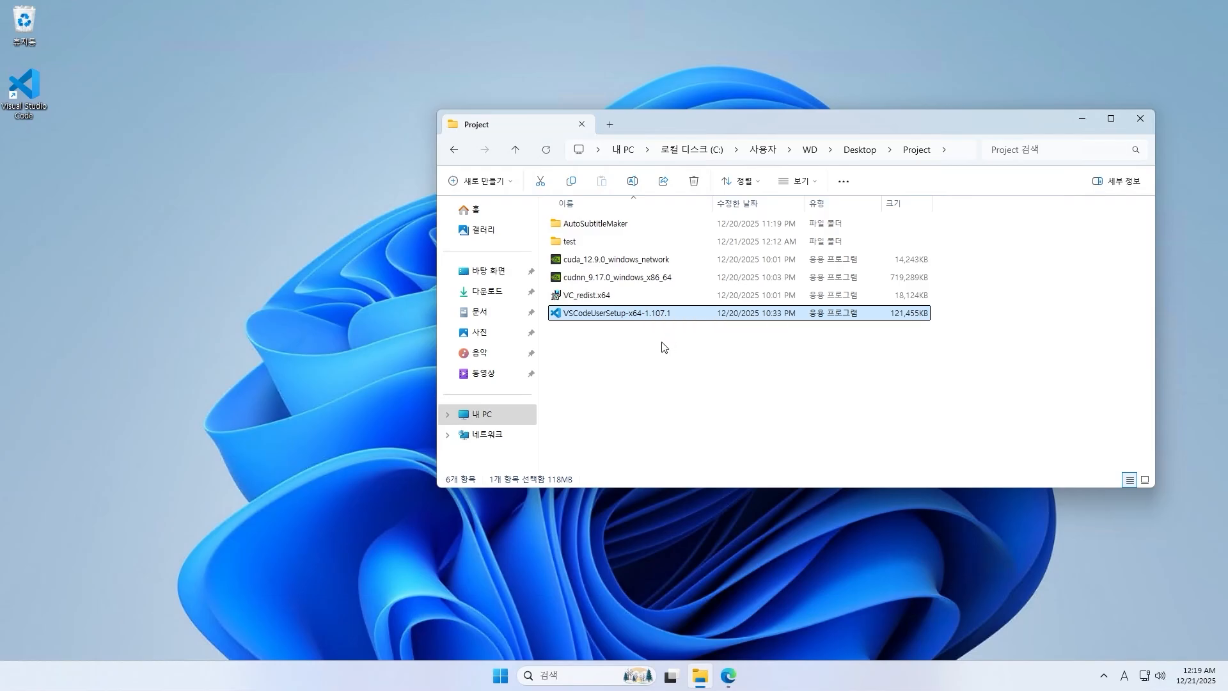
# Run the Windows batch file named run from the AutoSubtitleMaker folder as administrator and dismiss its console when it stops
pyautogui.doubleClick(627, 225)
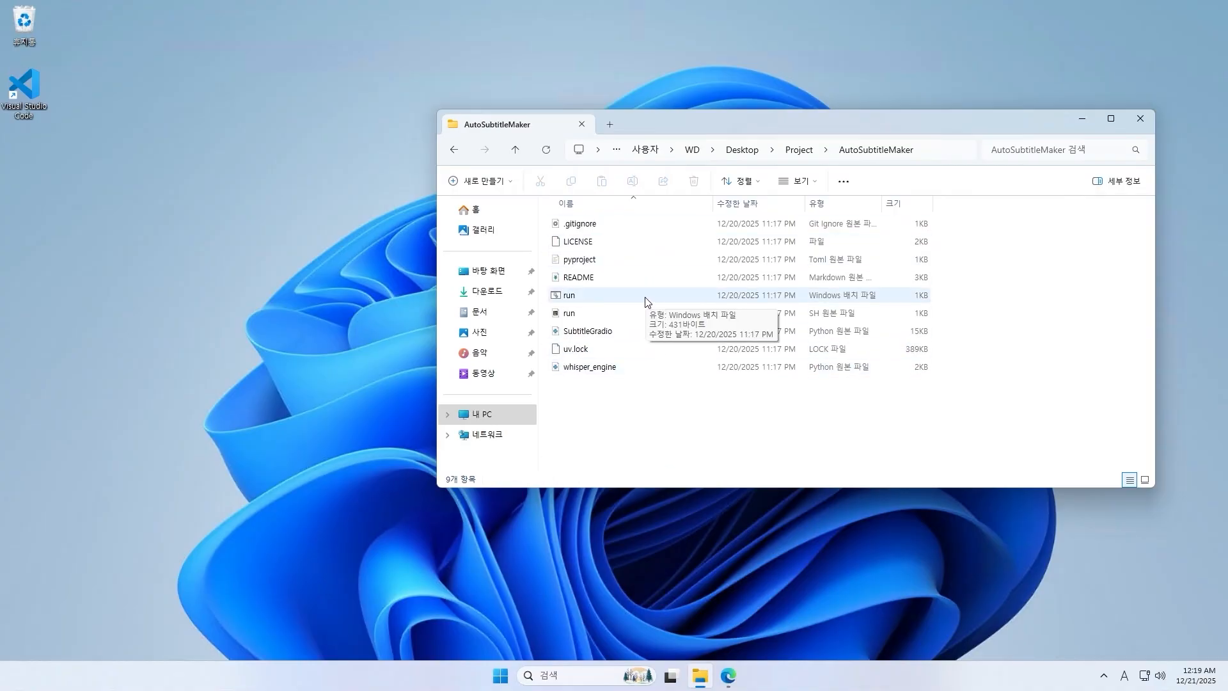
pyautogui.click(612, 299)
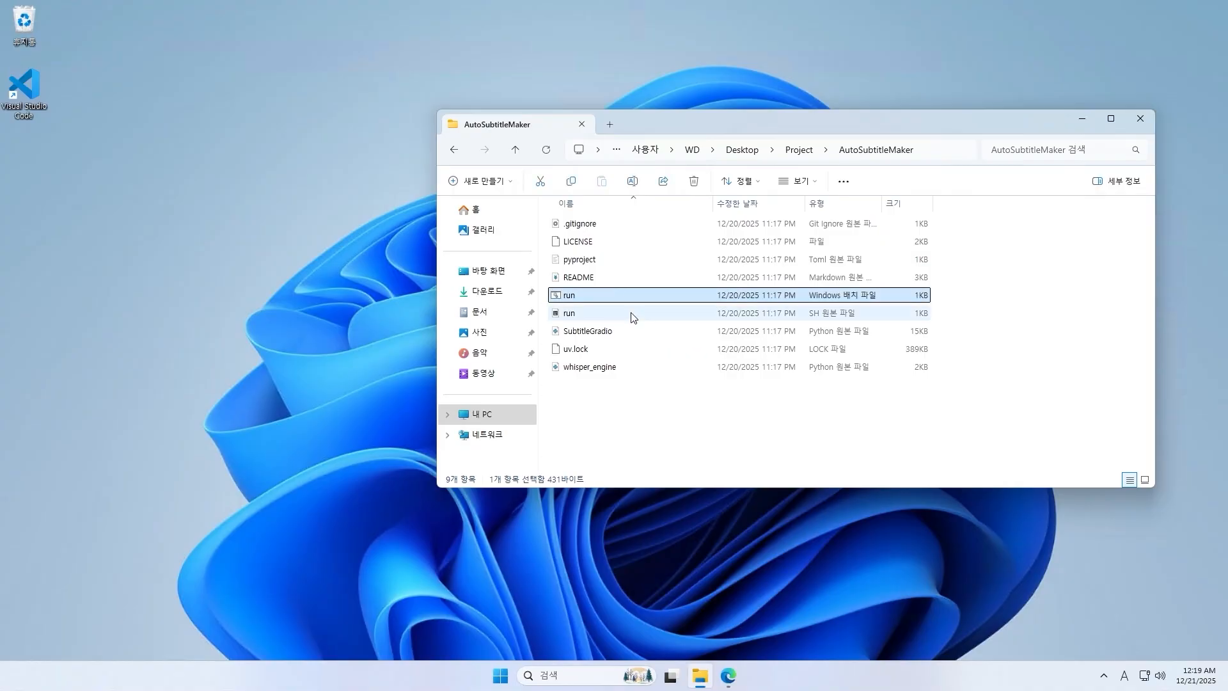
pyautogui.click(623, 315)
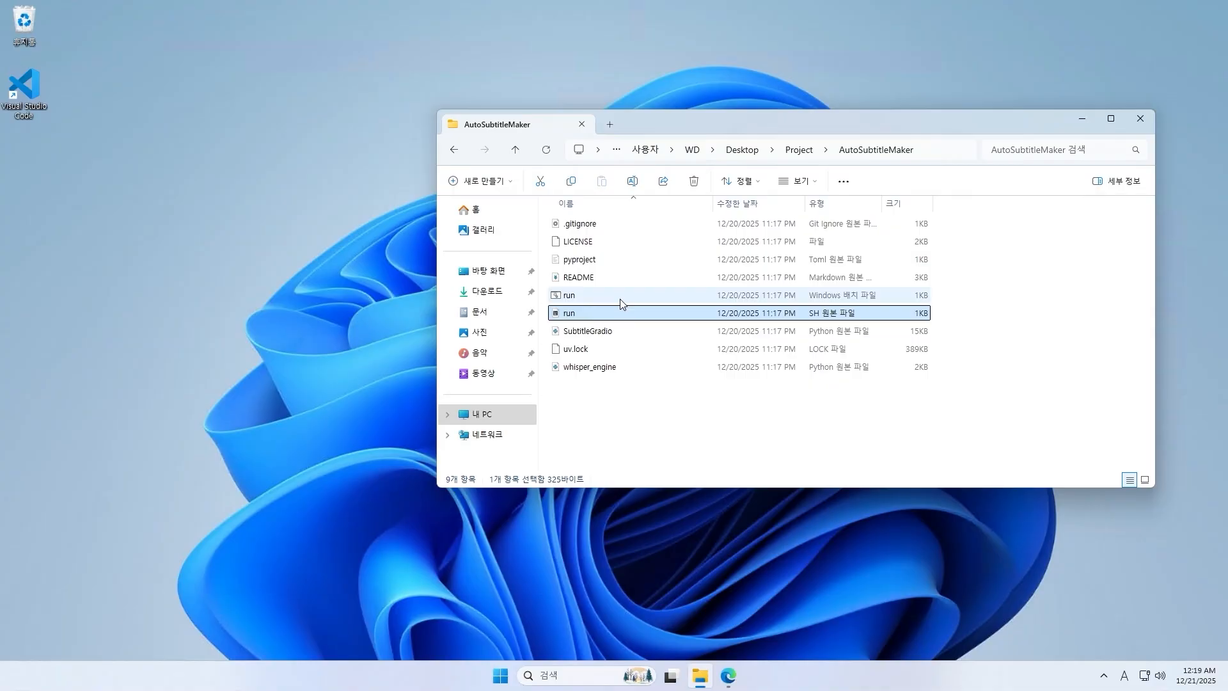
pyautogui.click(590, 301)
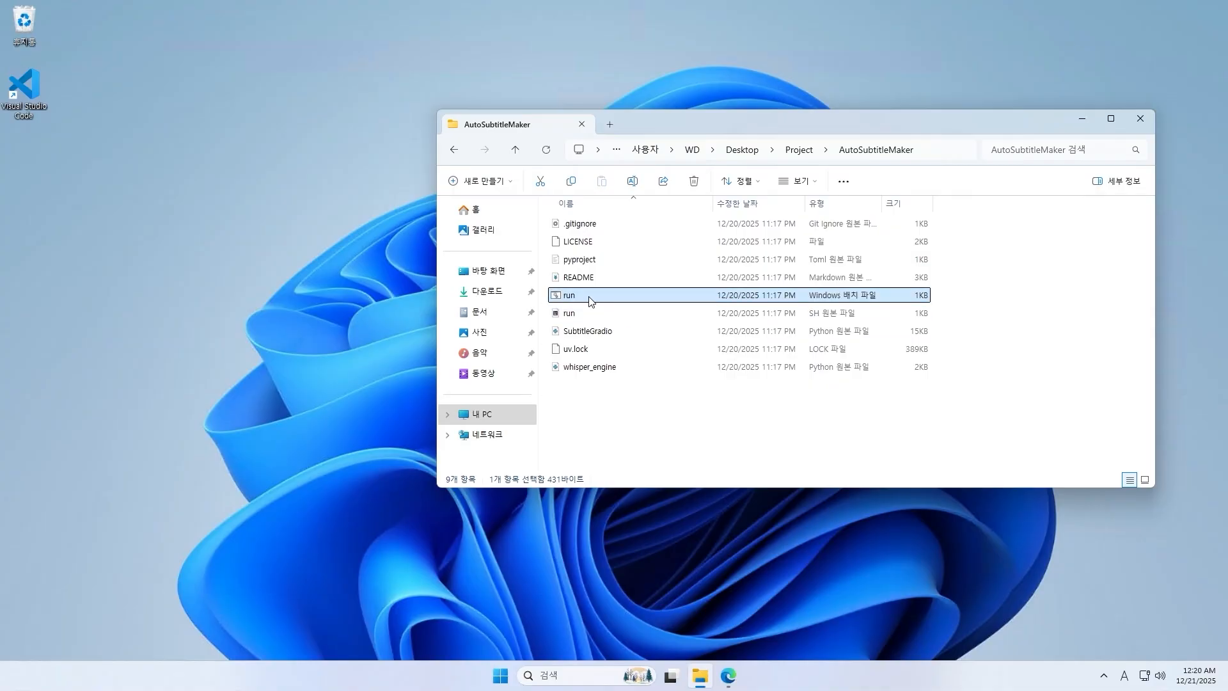
pyautogui.rightClick(589, 298)
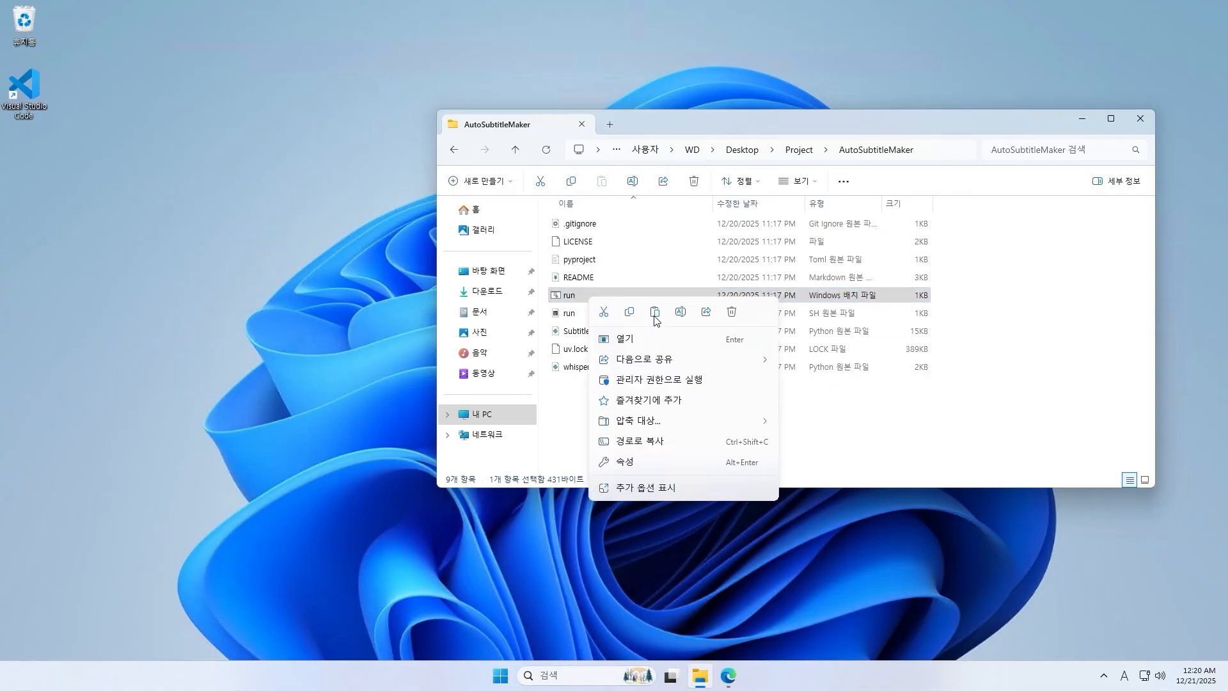
pyautogui.click(660, 381)
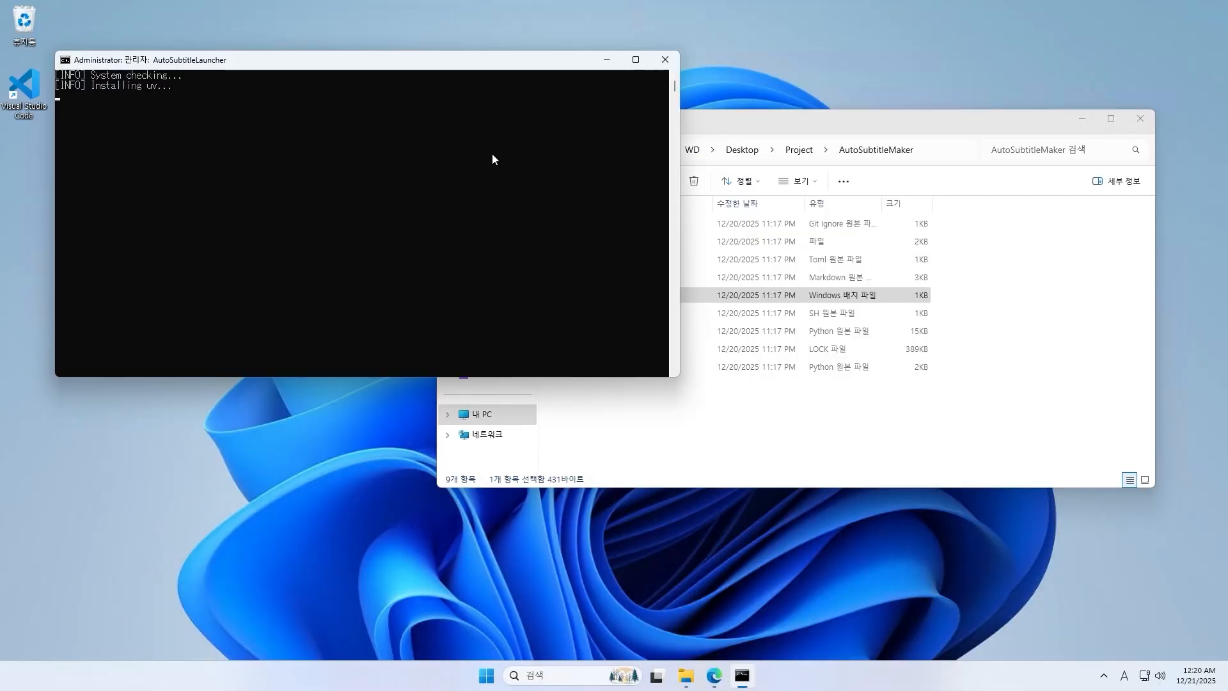
pyautogui.moveTo(452, 60); pyautogui.dragTo(550, 149)
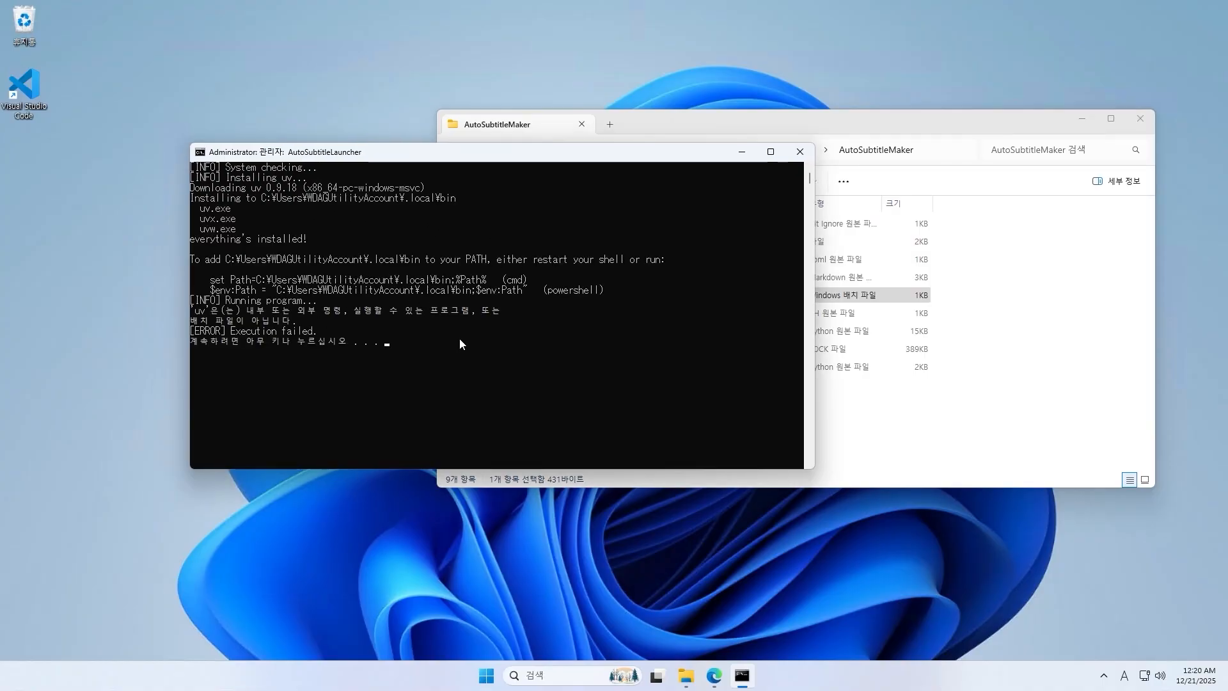
pyautogui.press('Return')
# Launch the run batch file again without administrator rights and keep only the Subtitle Automation Workstation page open in the maximized browser
pyautogui.rightClick(584, 298)
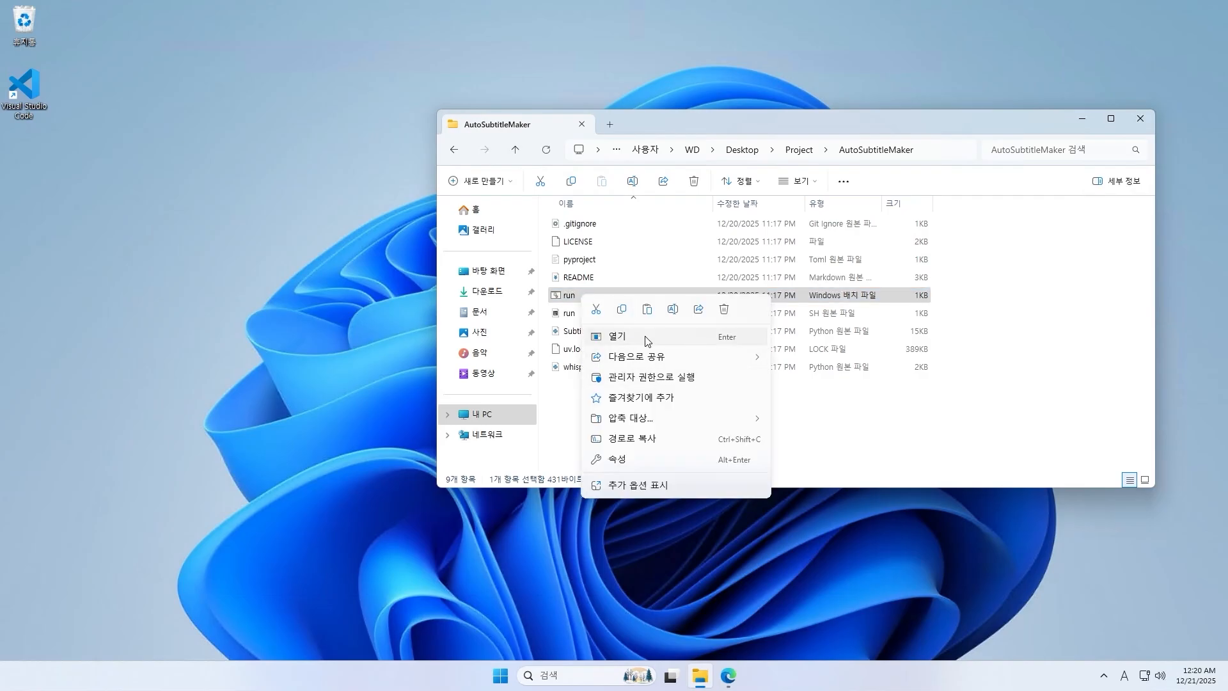
pyautogui.click(649, 338)
pyautogui.click(659, 349)
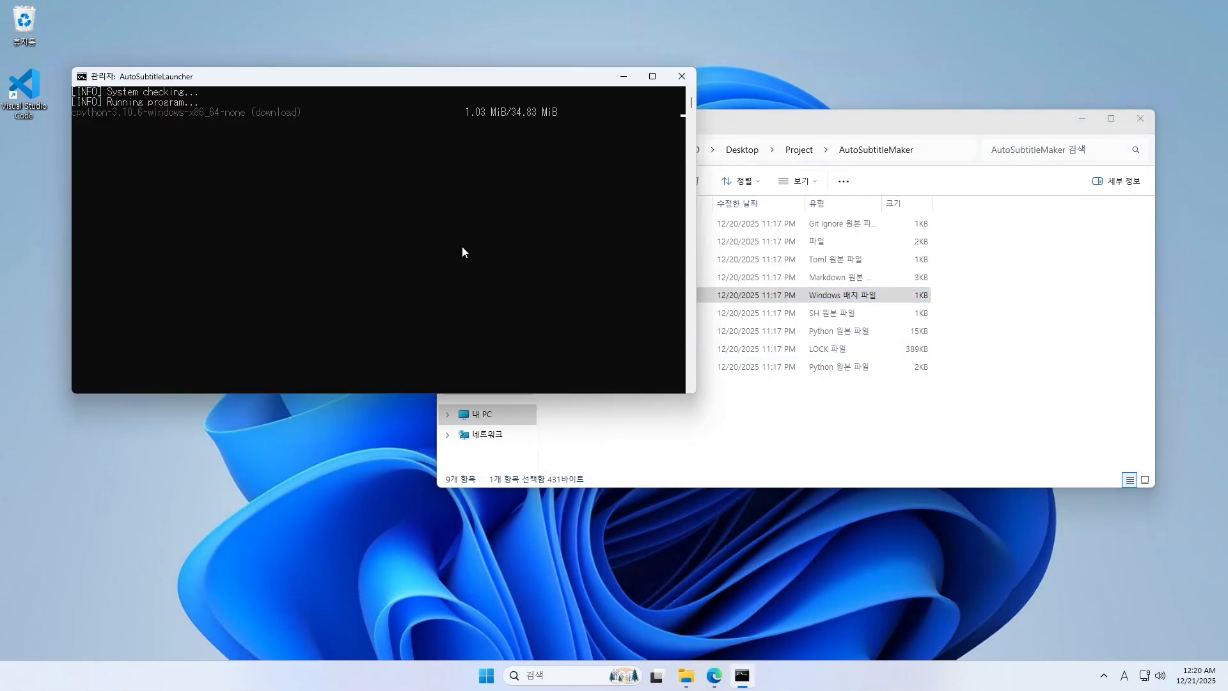
pyautogui.moveTo(484, 83); pyautogui.dragTo(561, 161)
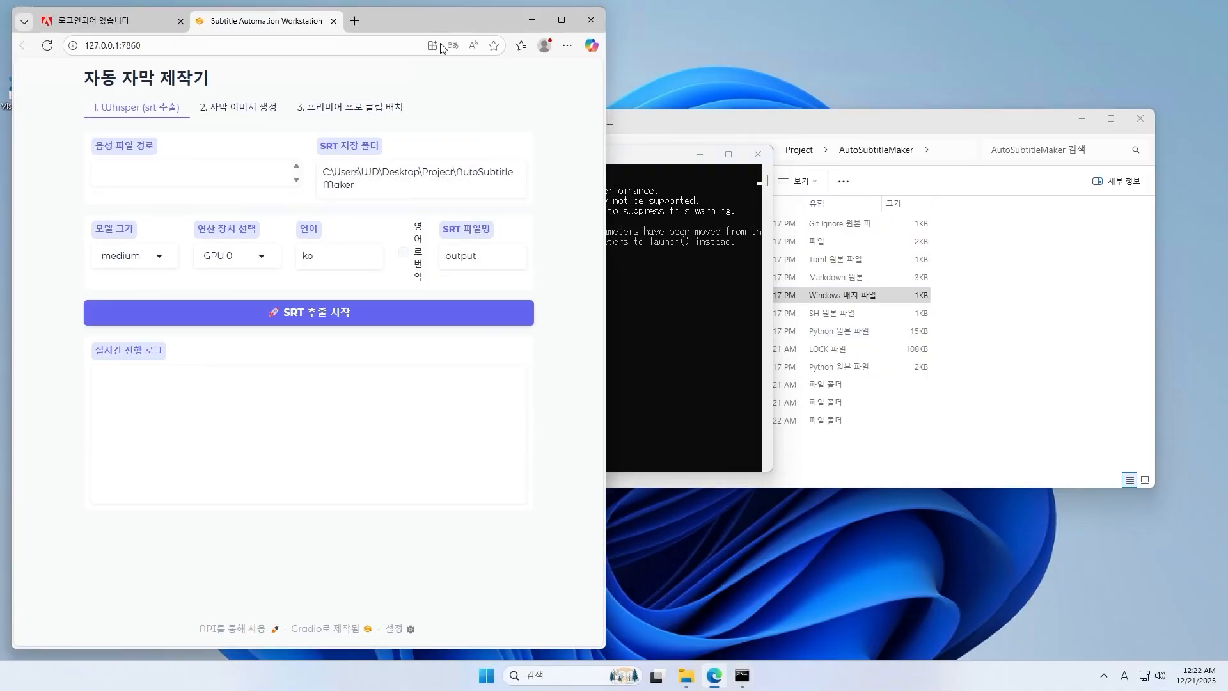
pyautogui.click(562, 19)
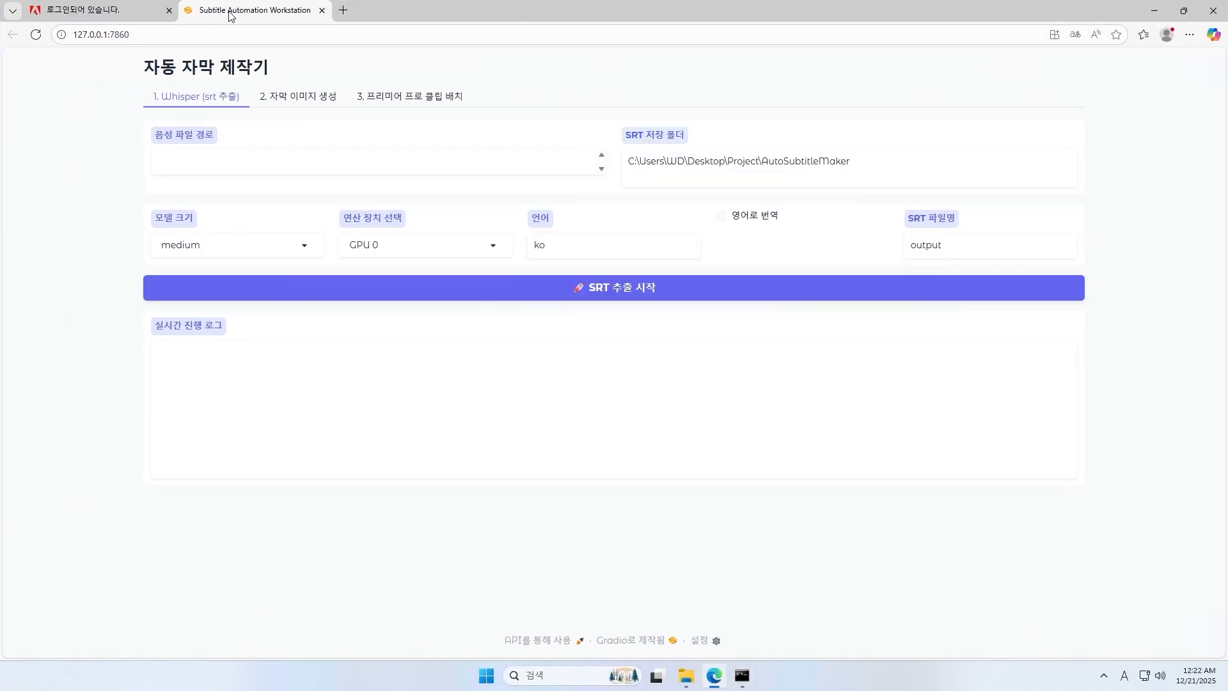
pyautogui.click(169, 11)
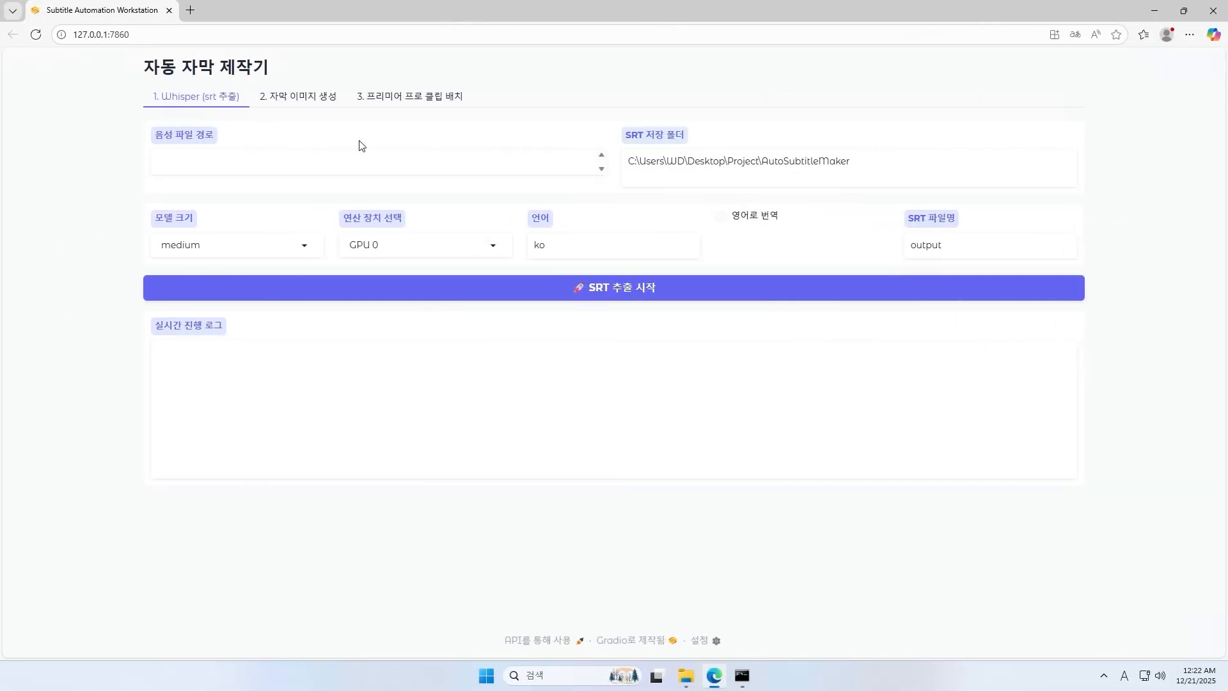
# Set the audio file path to C:\Users\WD\Desktop\Project\test\녹음본.wav and the SRT save folder to C:\Users\WD\Desktop\Project\test
pyautogui.click(205, 166)
pyautogui.write('C:\\Users\\WD\\Desktop\\Project\\test\\녹음본.wav')
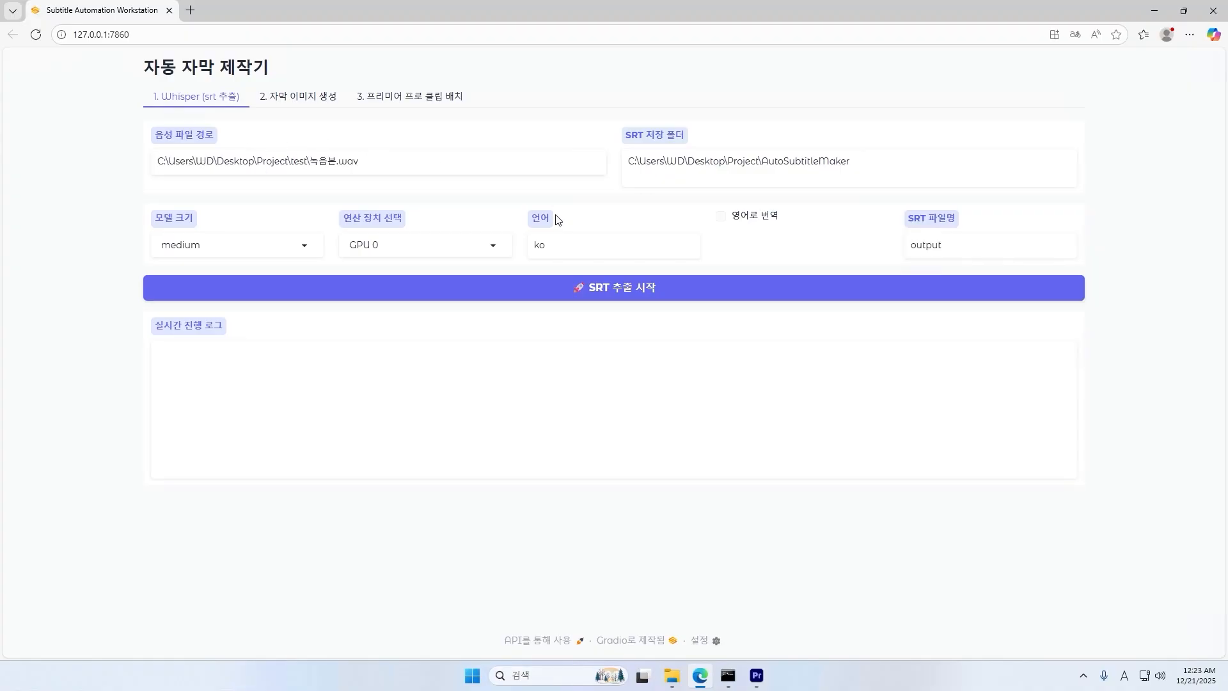
pyautogui.moveTo(870, 162); pyautogui.dragTo(606, 159)
pyautogui.write('C:\\Users\\WD\\Desktop\\Project\\test')
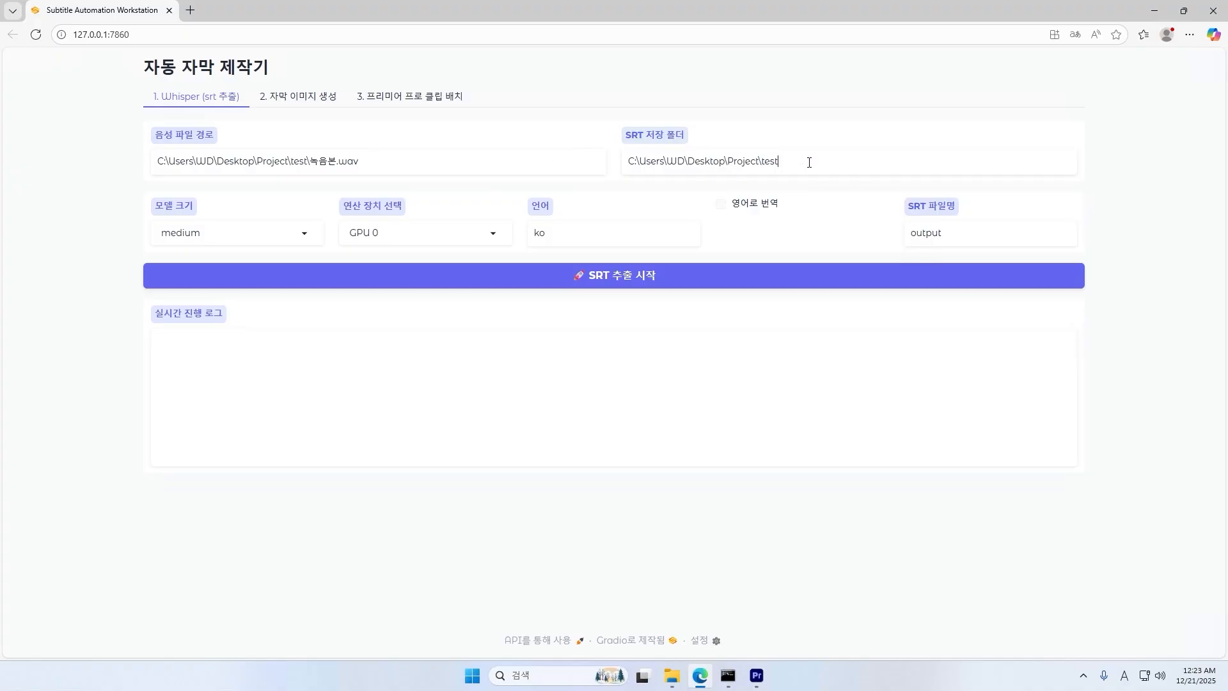
pyautogui.click(671, 675)
pyautogui.rightClick(588, 282)
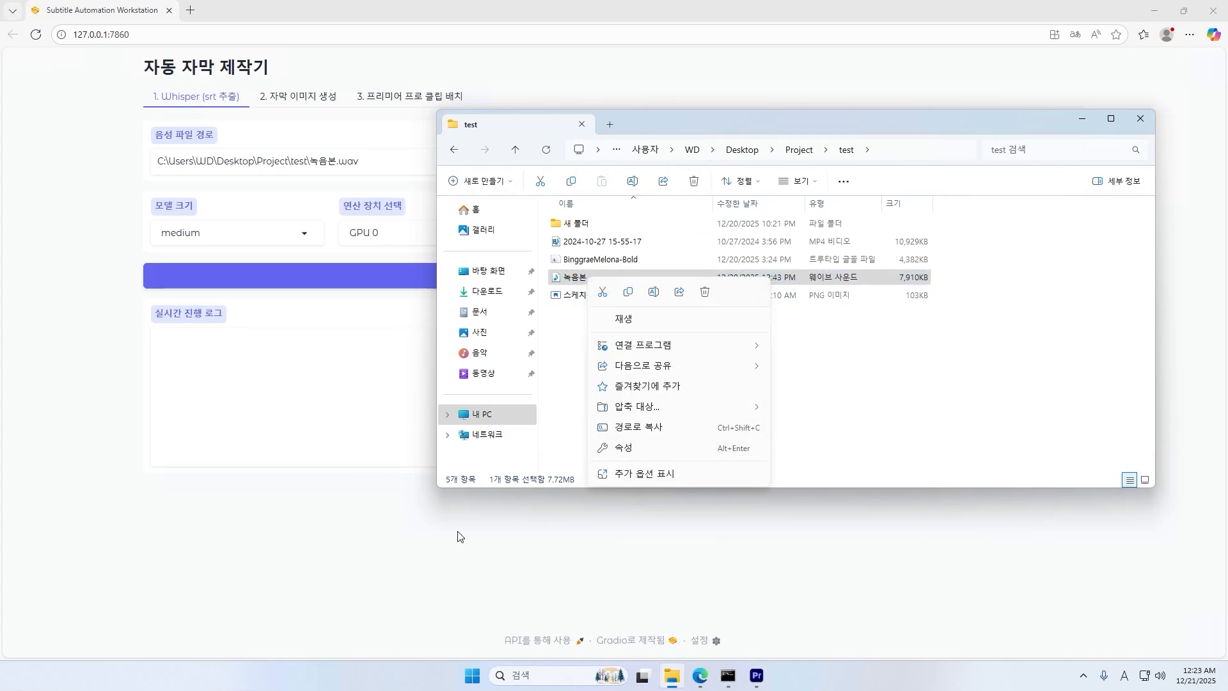
pyautogui.click(426, 541)
# Choose the medium model size and GPU 0 as the computing device
pyautogui.click(288, 242)
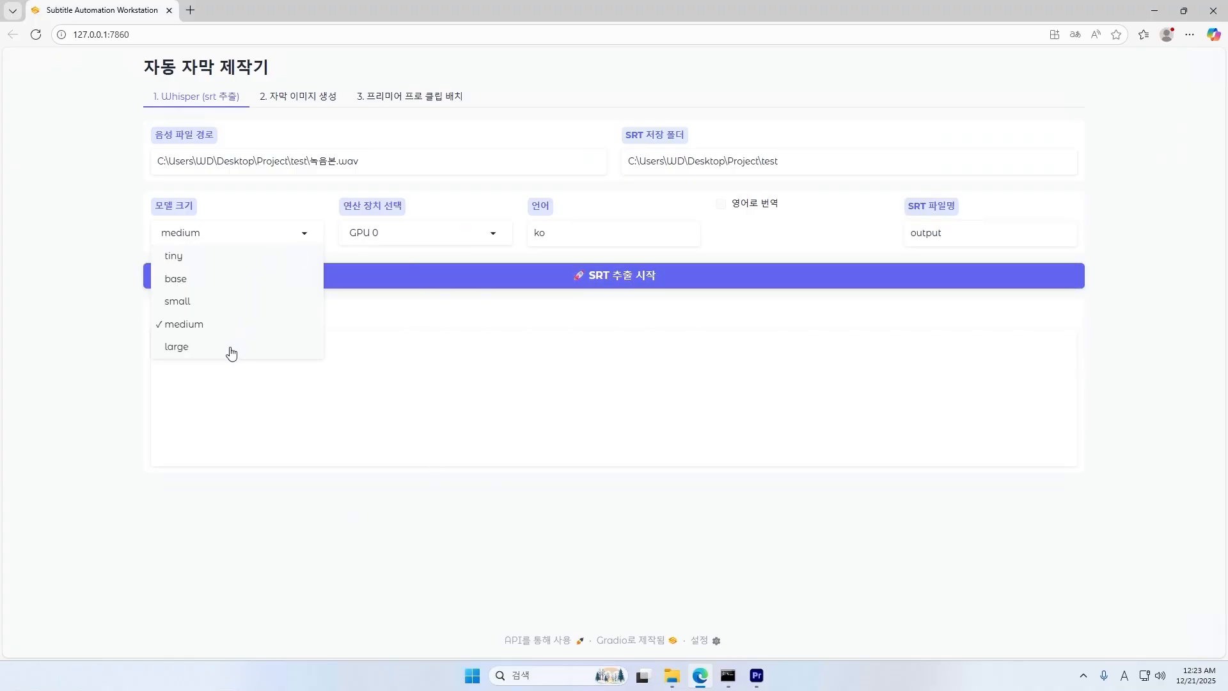
pyautogui.click(205, 326)
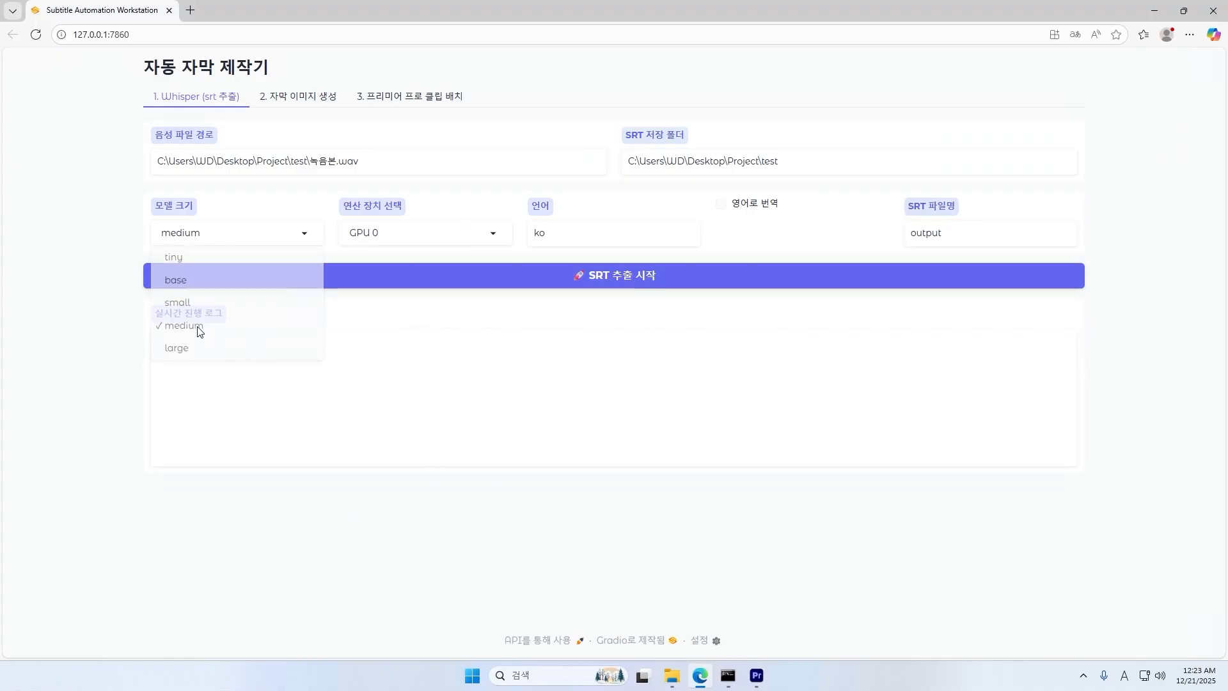
pyautogui.click(438, 244)
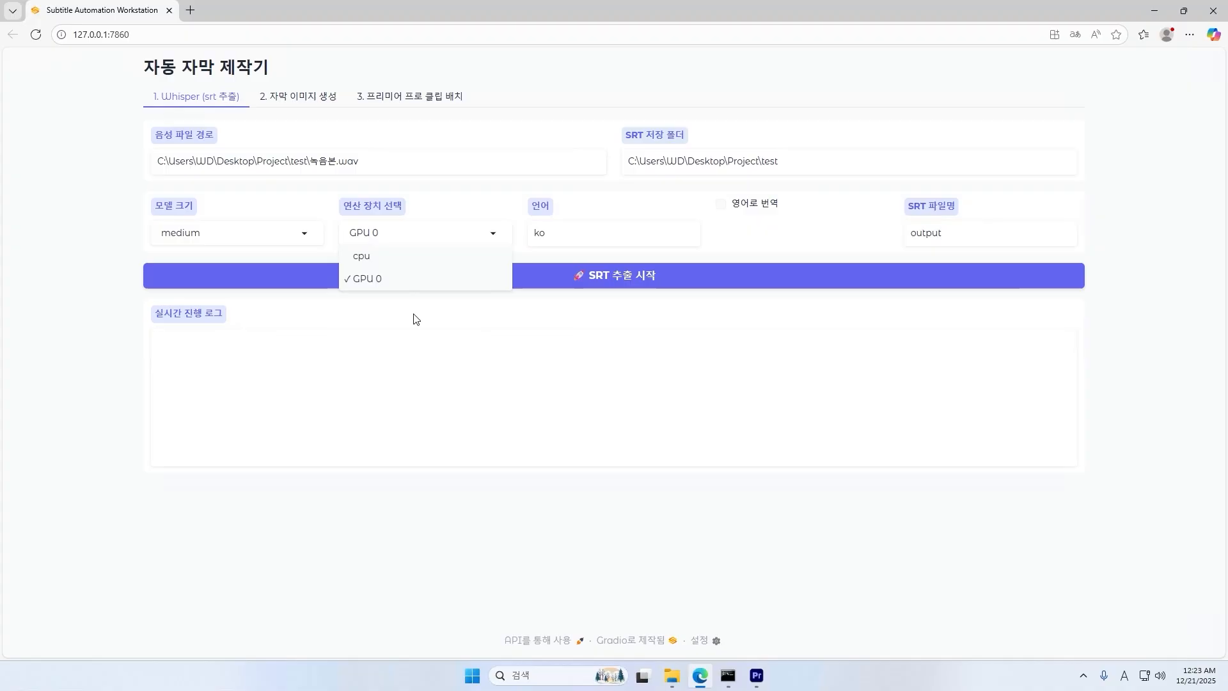
pyautogui.click(369, 282)
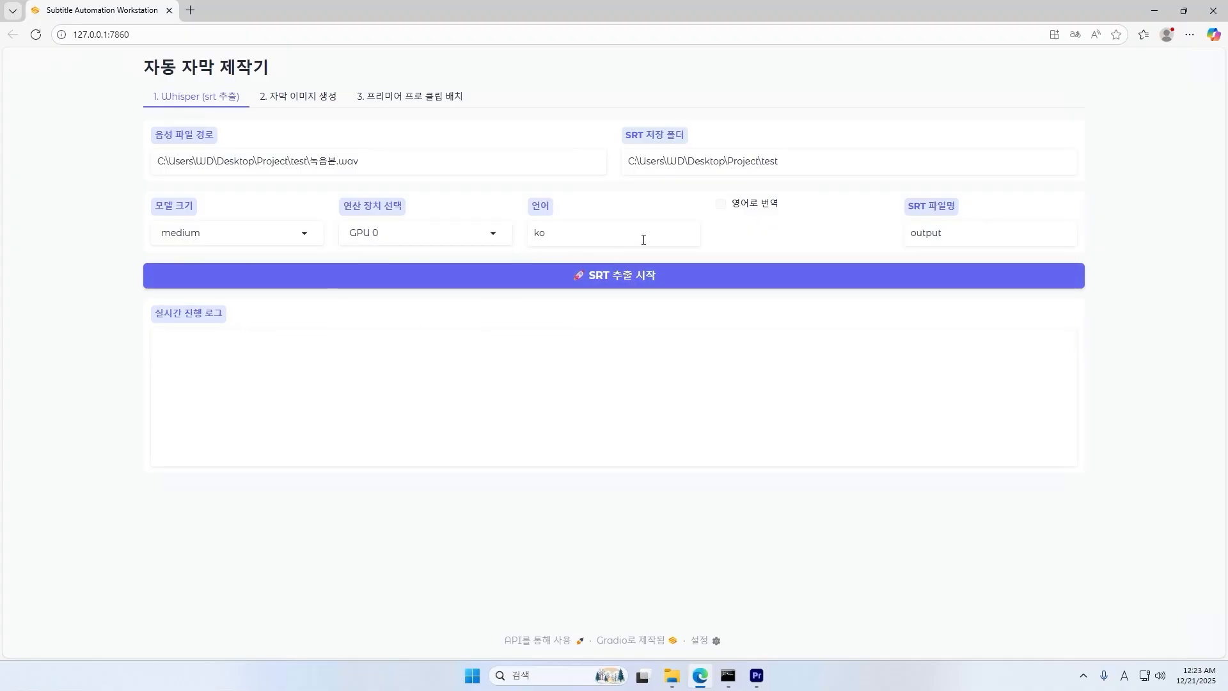
# Name the SRT output file 임시
pyautogui.moveTo(948, 235); pyautogui.dragTo(863, 233)
pyautogui.write('dlat')
pyautogui.press('BackSpace')
pyautogui.press('BackSpace')
pyautogui.press('BackSpace')
pyautogui.press('BackSpace')
pyautogui.press('Hangul')
pyautogui.write('임시')
pyautogui.press('Hangul')
pyautogui.click(730, 207)
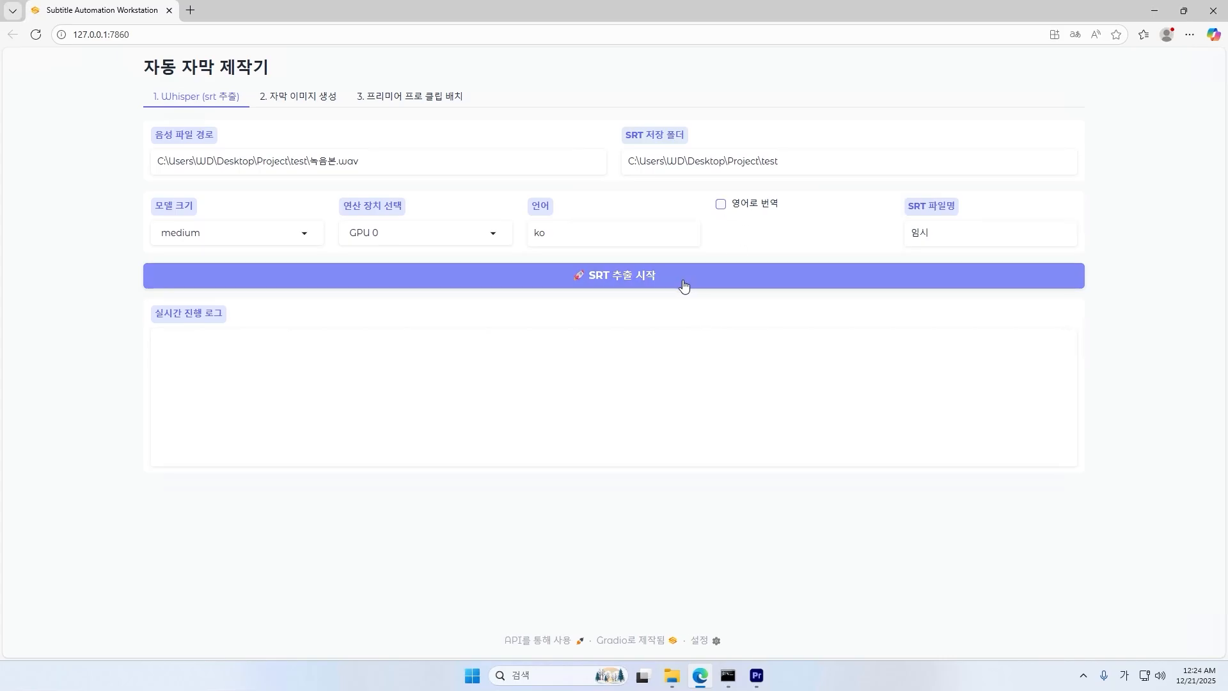
# Try to extract the SRT, check the launcher console's output and close the console
pyautogui.click(640, 284)
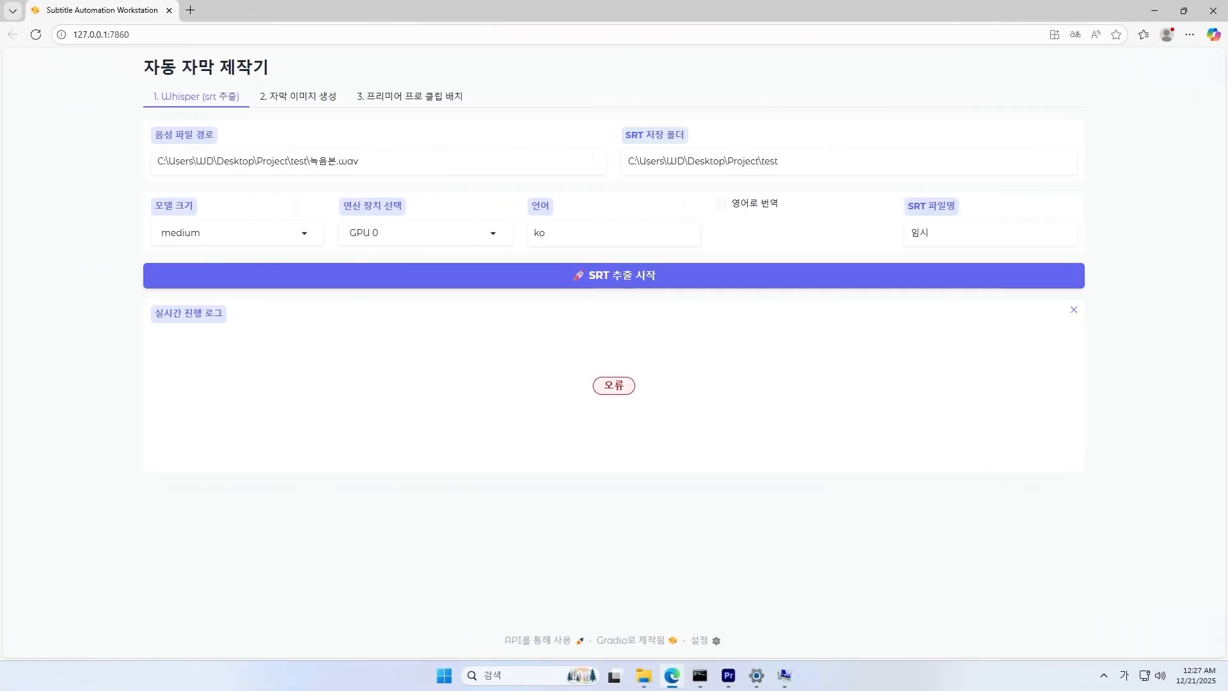
pyautogui.hotkey('alt', 'Tab')
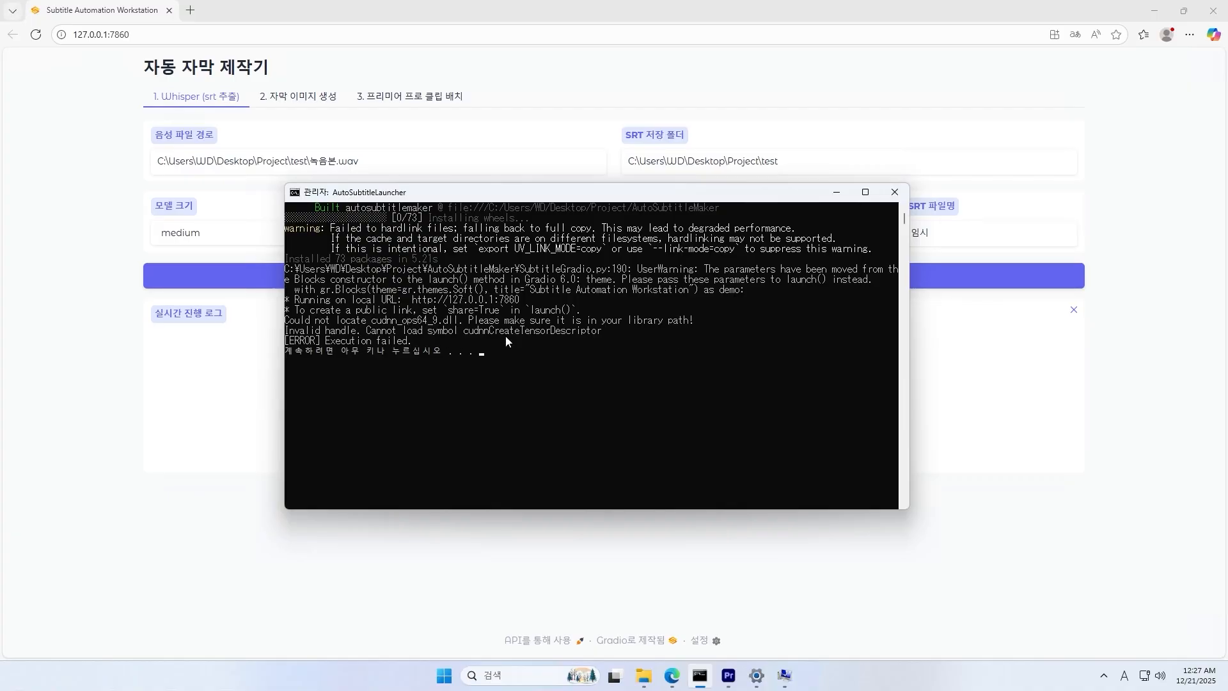
pyautogui.press('Return')
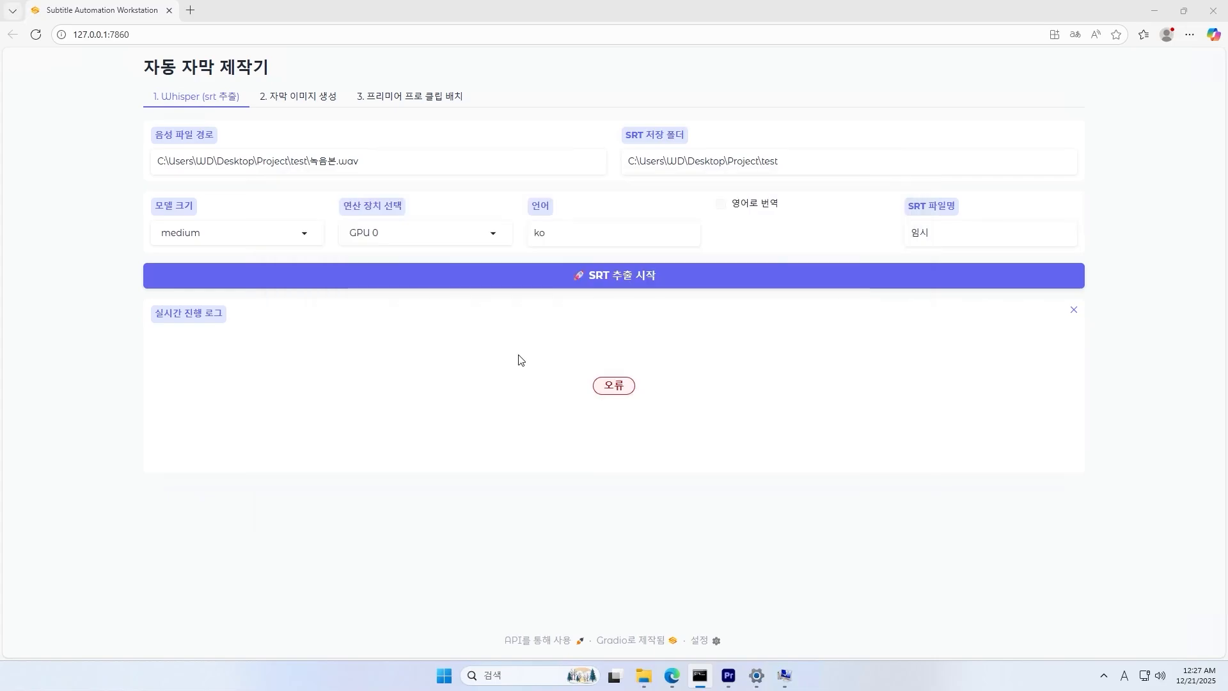
# Confirm the Path variable with the C:\Program Files\NVIDIA\CUDNN\v9.17\bin\12.9 entry and accept the environment variable and system properties dialogs
pyautogui.click(770, 676)
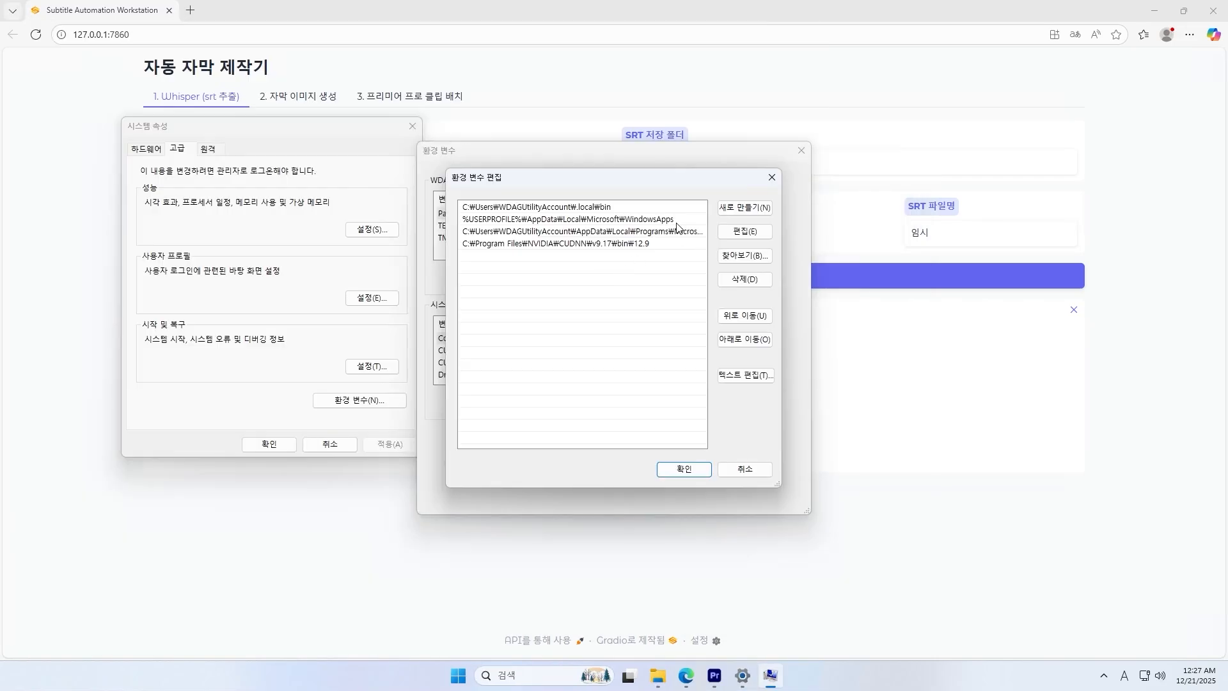
pyautogui.click(603, 243)
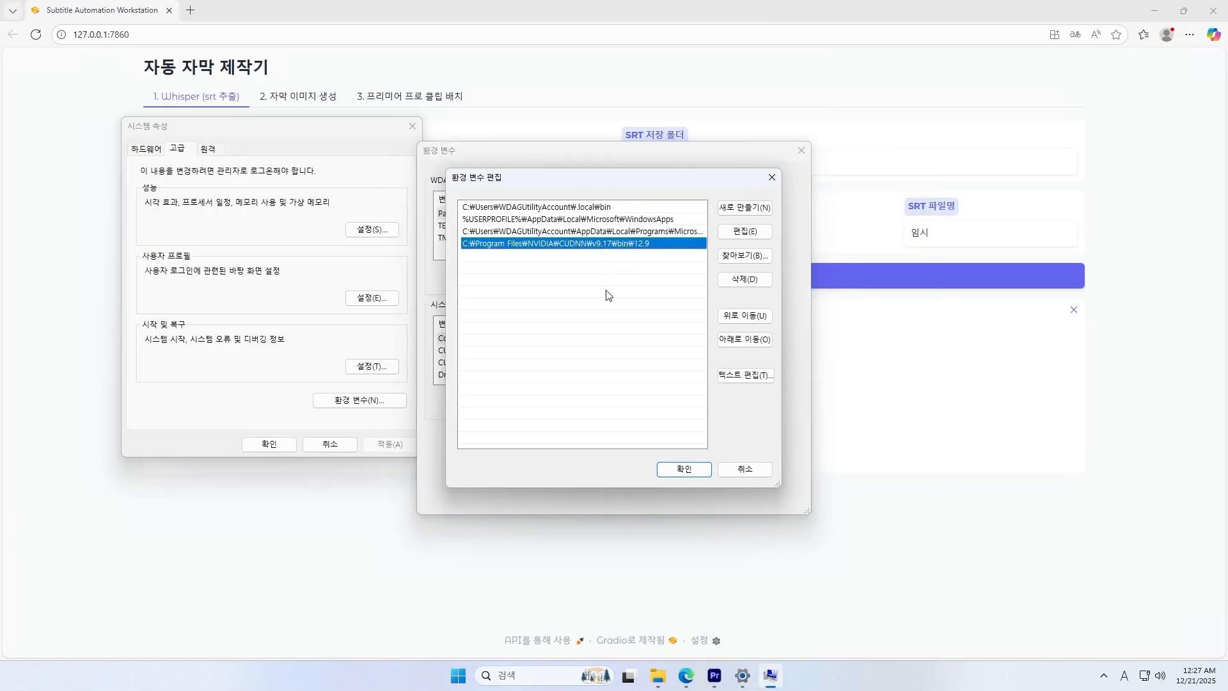
pyautogui.click(684, 469)
pyautogui.click(602, 440)
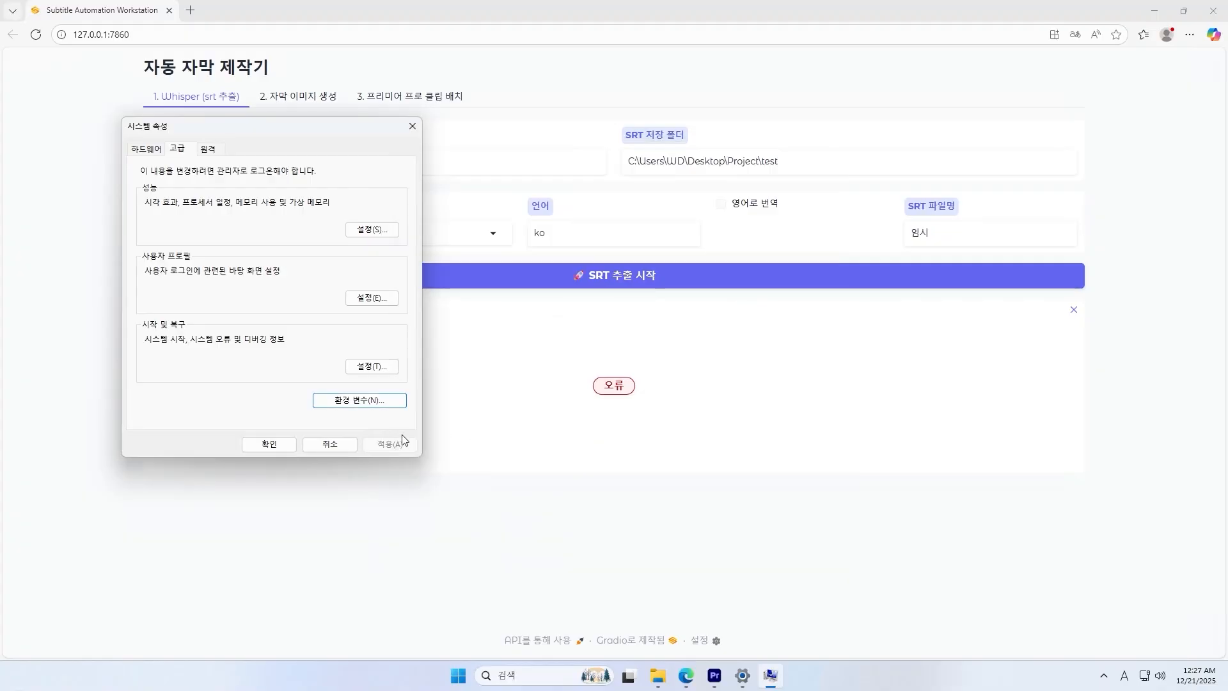
pyautogui.click(273, 444)
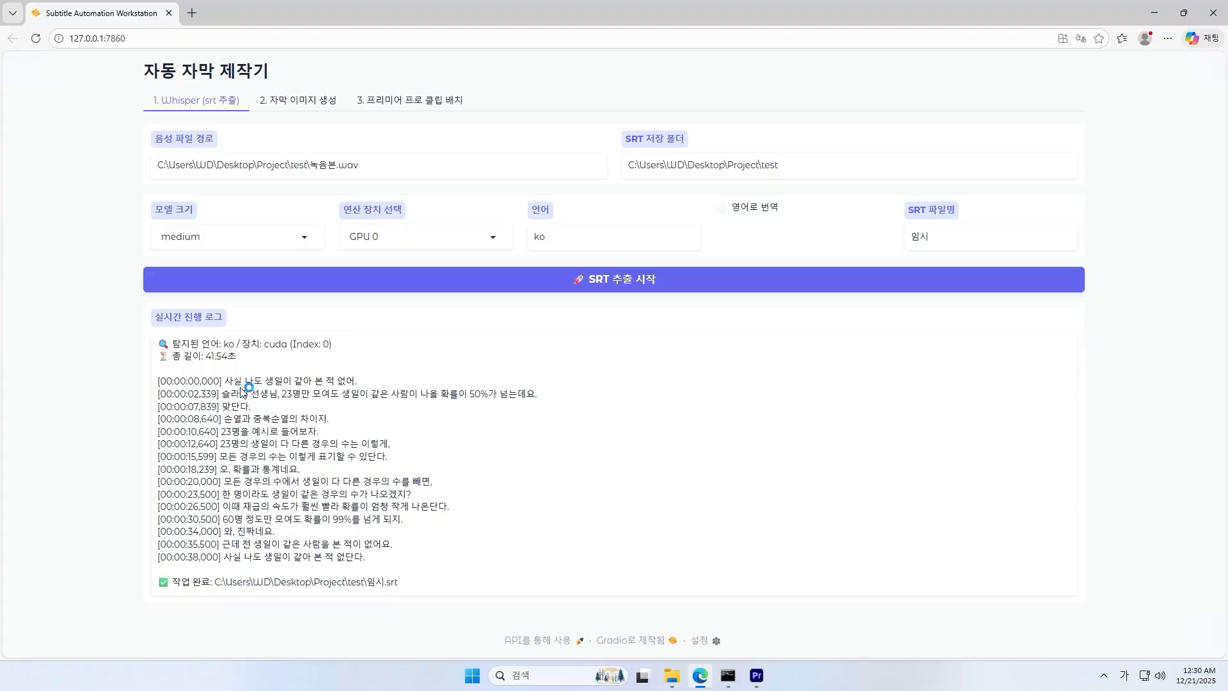
# Review the timestamped subtitle lines and the saved SRT path in the real-time progress log
pyautogui.moveTo(242, 385); pyautogui.dragTo(401, 558)
pyautogui.click(381, 549)
pyautogui.click(327, 452)
pyautogui.click(403, 566)
pyautogui.moveTo(187, 583); pyautogui.dragTo(214, 582)
pyautogui.click(267, 582)
# Try to bring 임시.srt from the test folder into the open Premiere Pro project and put the folder window away
pyautogui.click(672, 678)
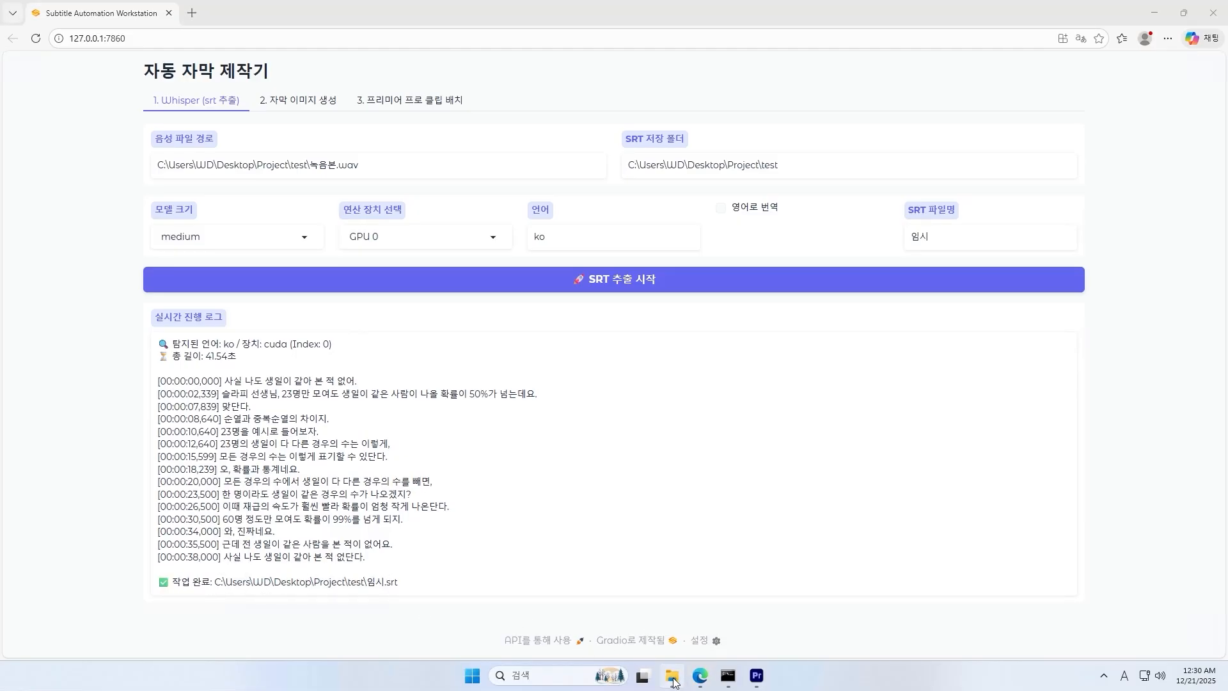
pyautogui.moveTo(696, 101); pyautogui.dragTo(706, 118)
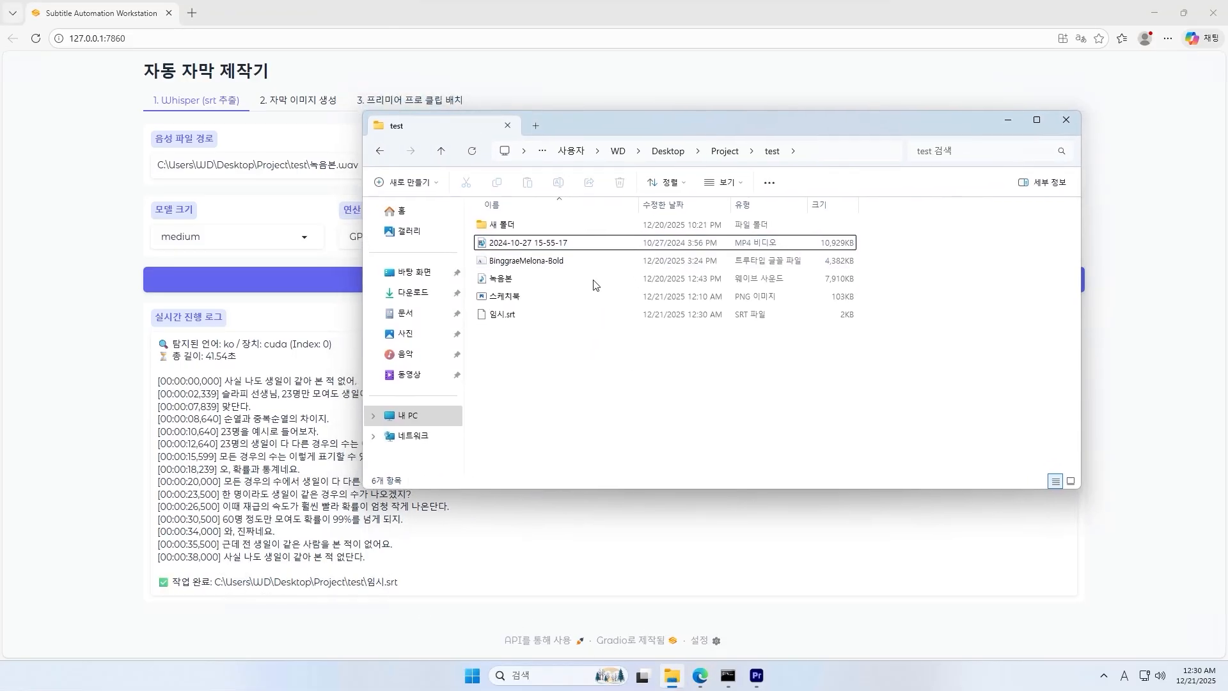
pyautogui.click(557, 314)
pyautogui.moveTo(519, 320); pyautogui.dragTo(571, 376)
pyautogui.click(571, 376)
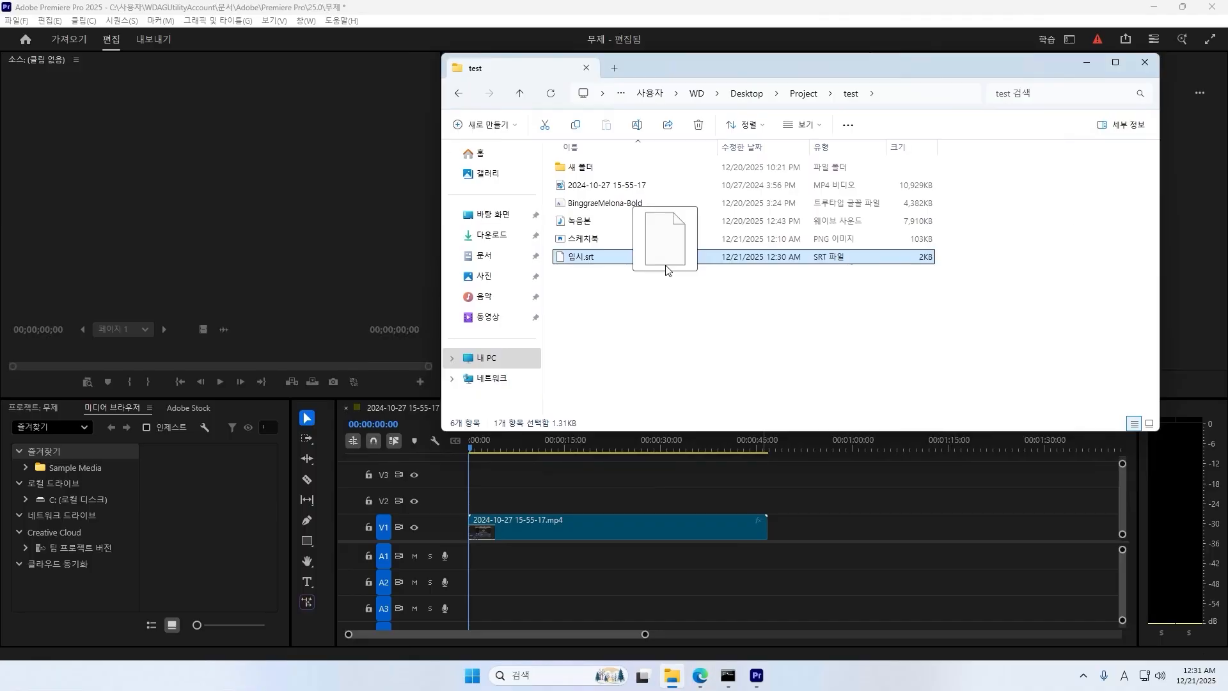
pyautogui.moveTo(662, 267); pyautogui.dragTo(313, 505)
pyautogui.click(1087, 63)
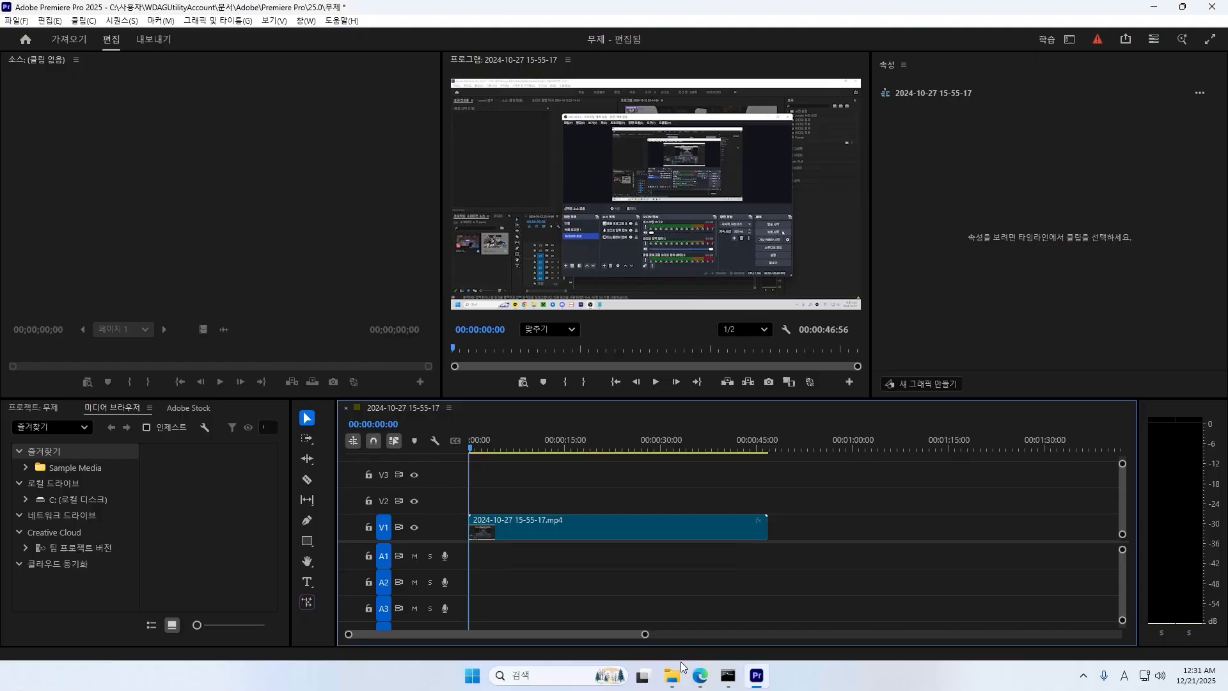
# Switch to the subtitle automation page in the browser and upload 스케치북.png as the subtitle image background
pyautogui.click(701, 679)
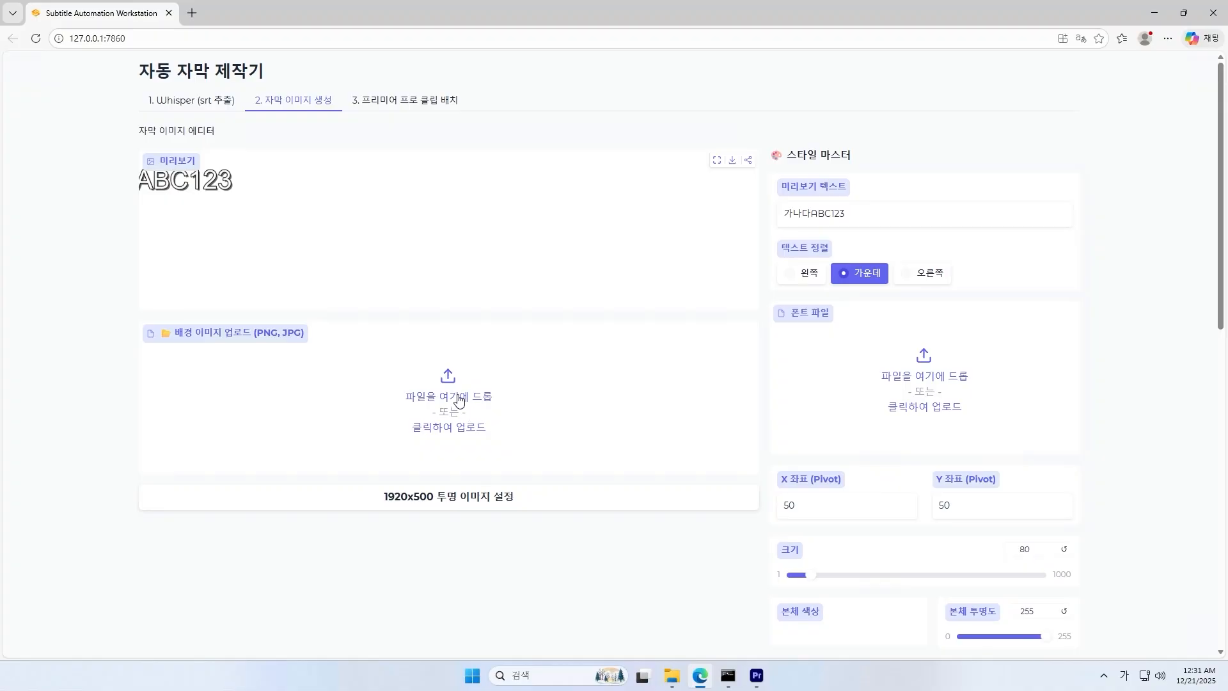
pyautogui.click(448, 398)
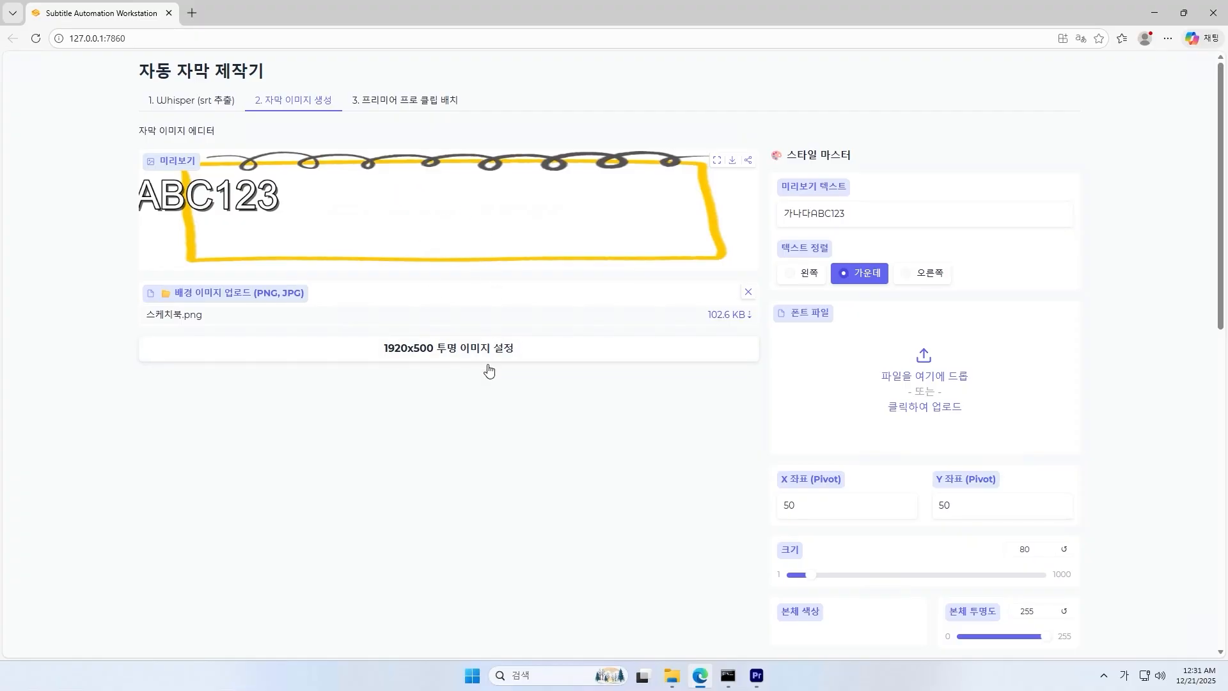
# Try the 1920x500 transparent background and restore 스케치북.png as the background image
pyautogui.click(482, 356)
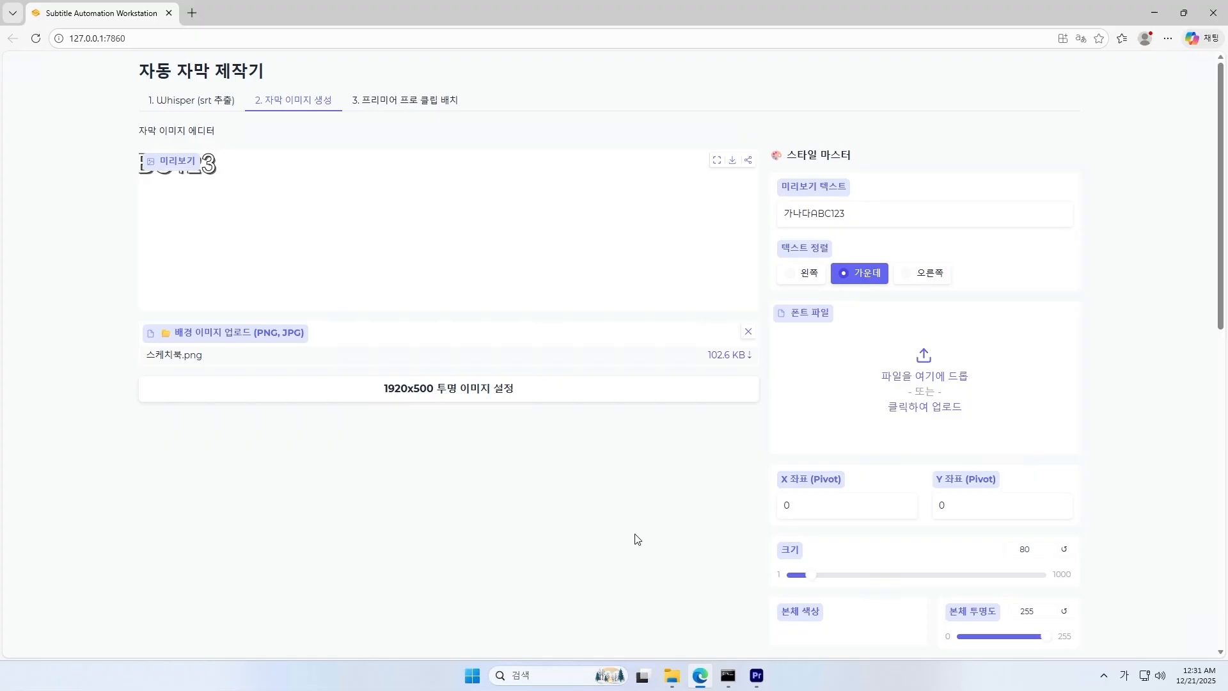
pyautogui.click(671, 675)
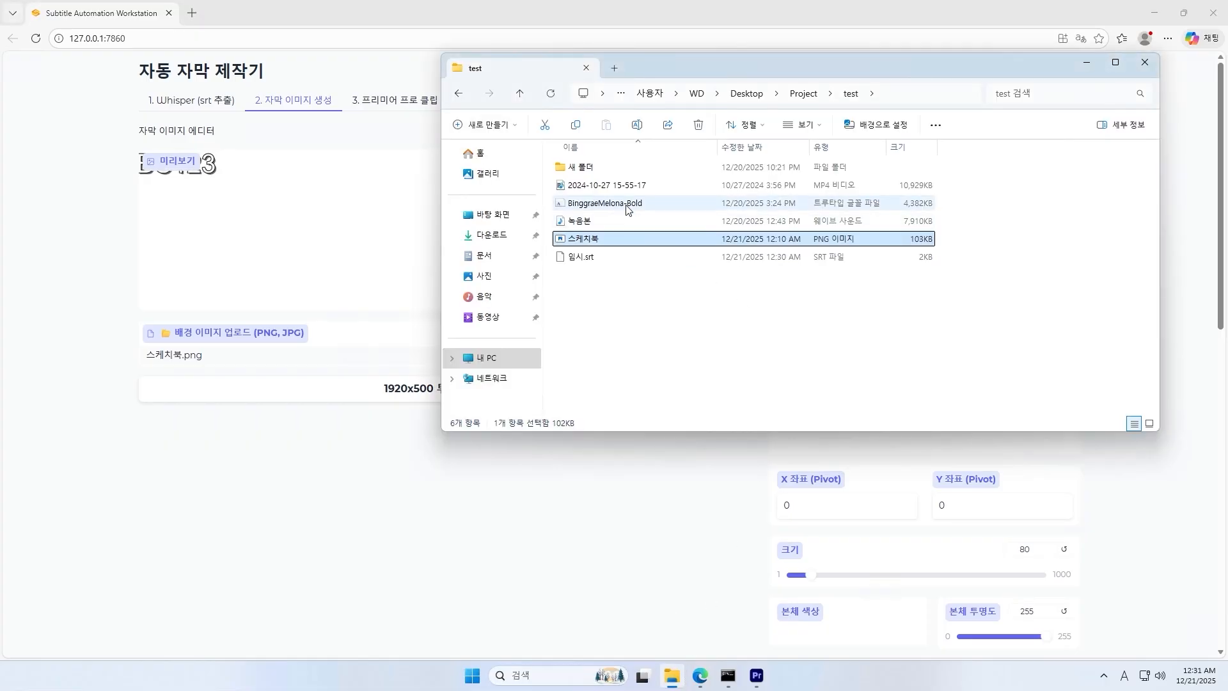
pyautogui.click(385, 212)
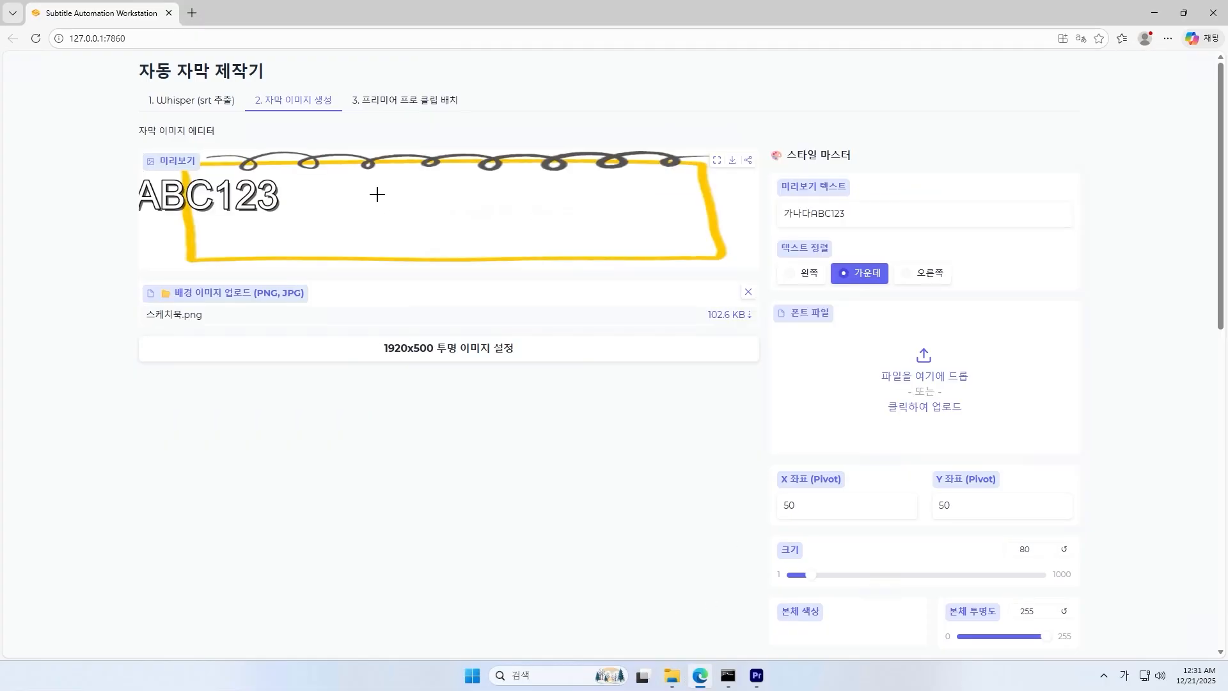
# Try left alignment with the pivot at X 165, Y 129 and right alignment at X 1148, Y 132 on the preview text
pyautogui.click(440, 209)
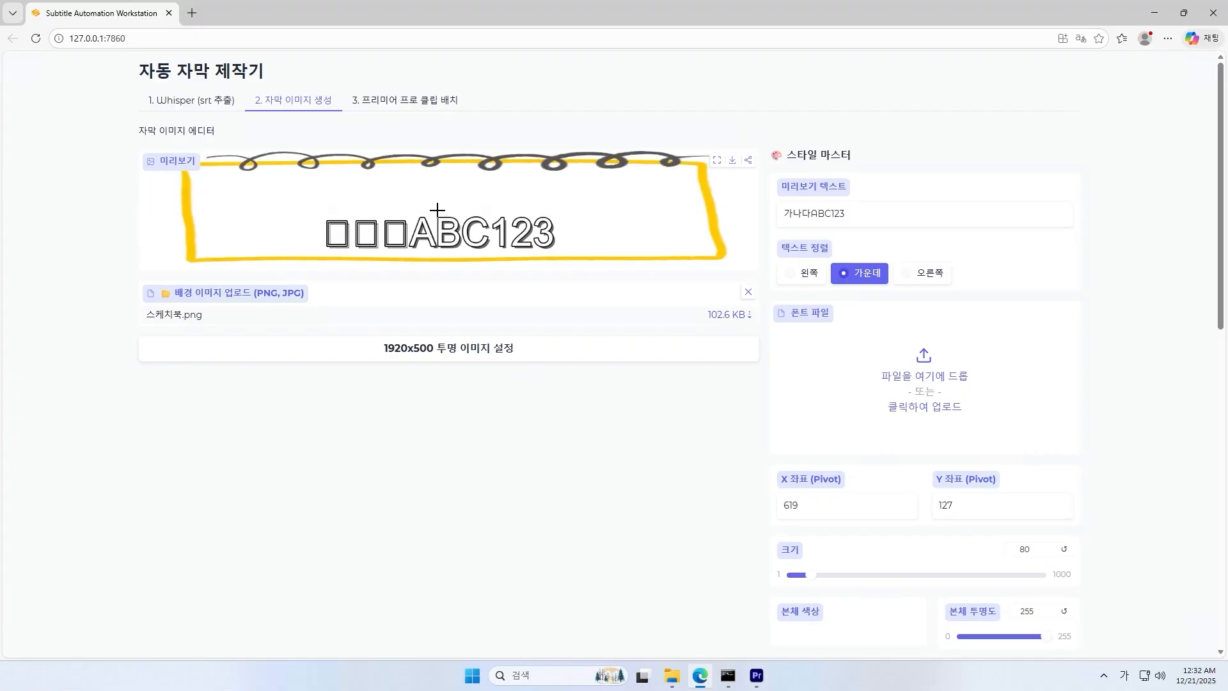
pyautogui.click(809, 276)
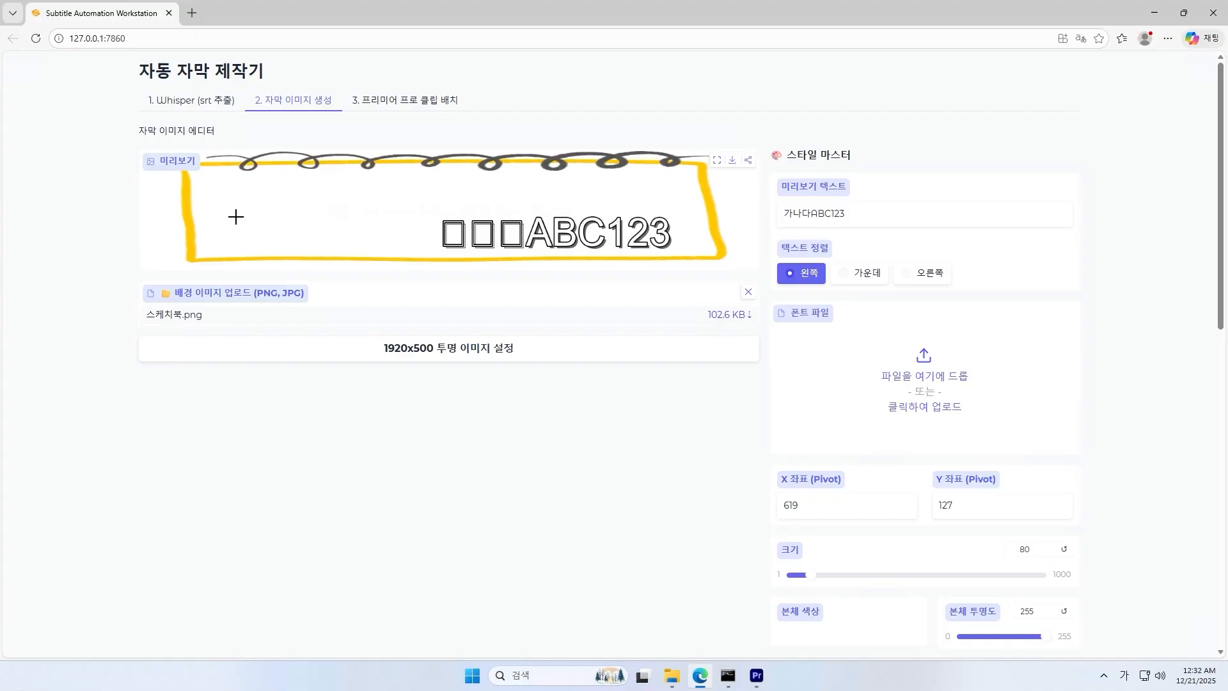
pyautogui.click(219, 211)
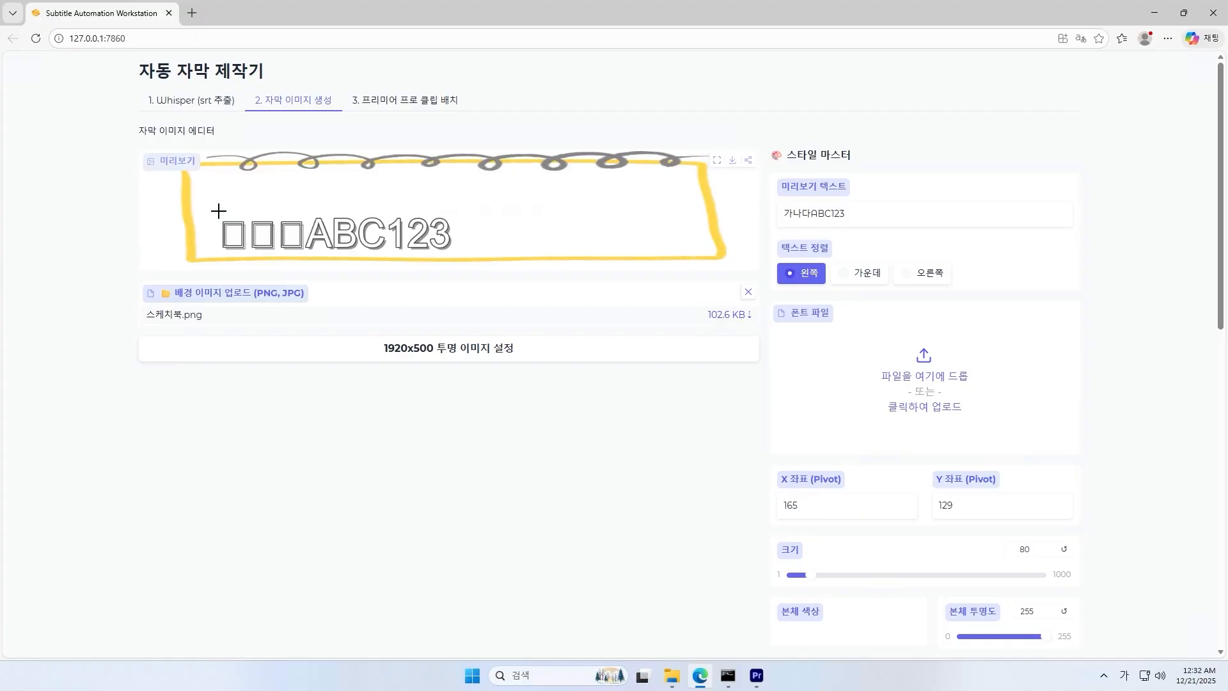
pyautogui.click(921, 274)
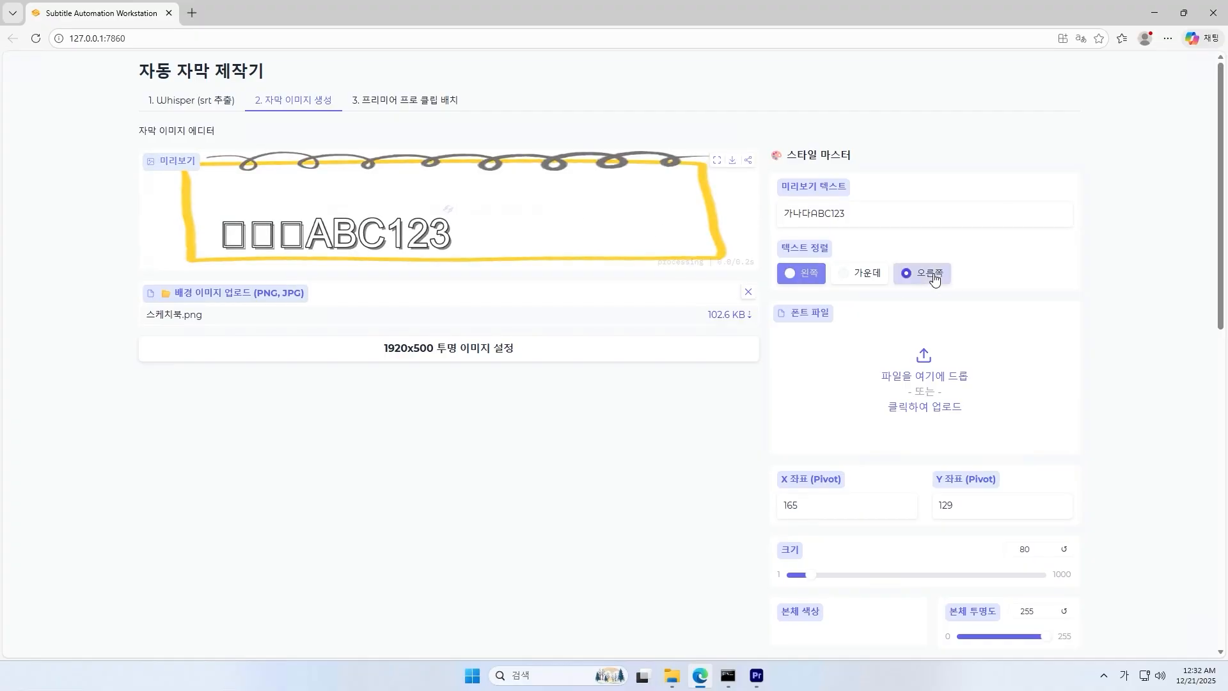
pyautogui.click(695, 213)
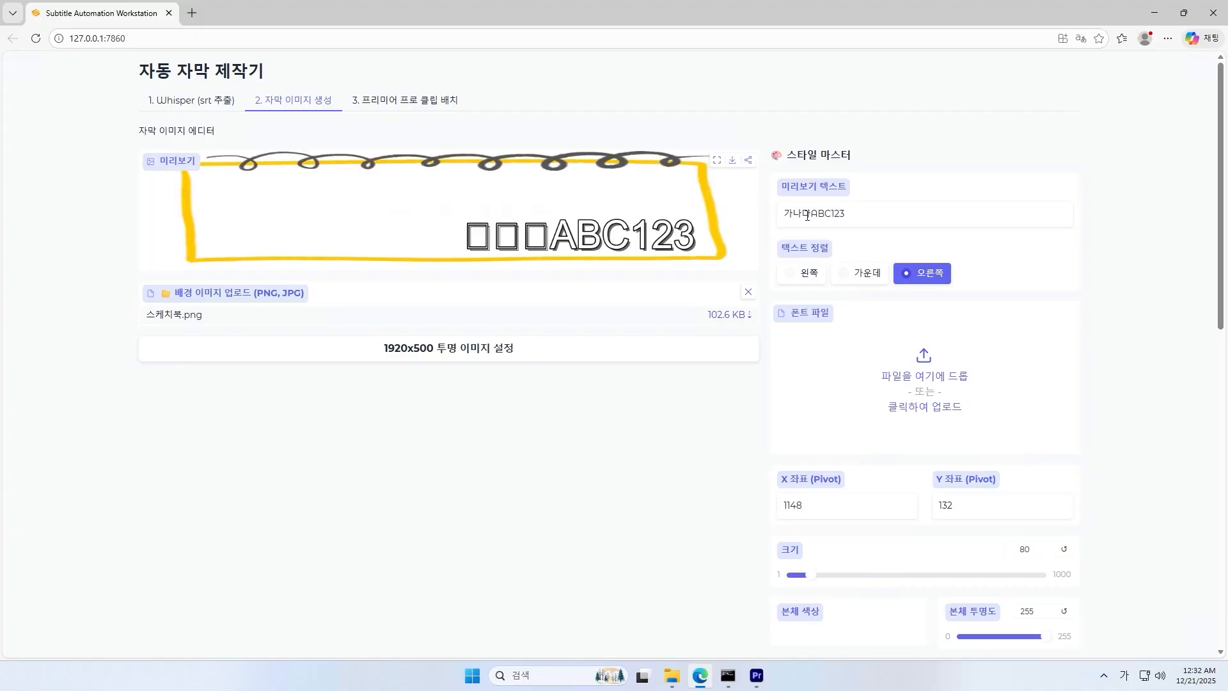
# Set the text alignment to centre and place the preview text's pivot at X 627, Y 136
pyautogui.click(866, 280)
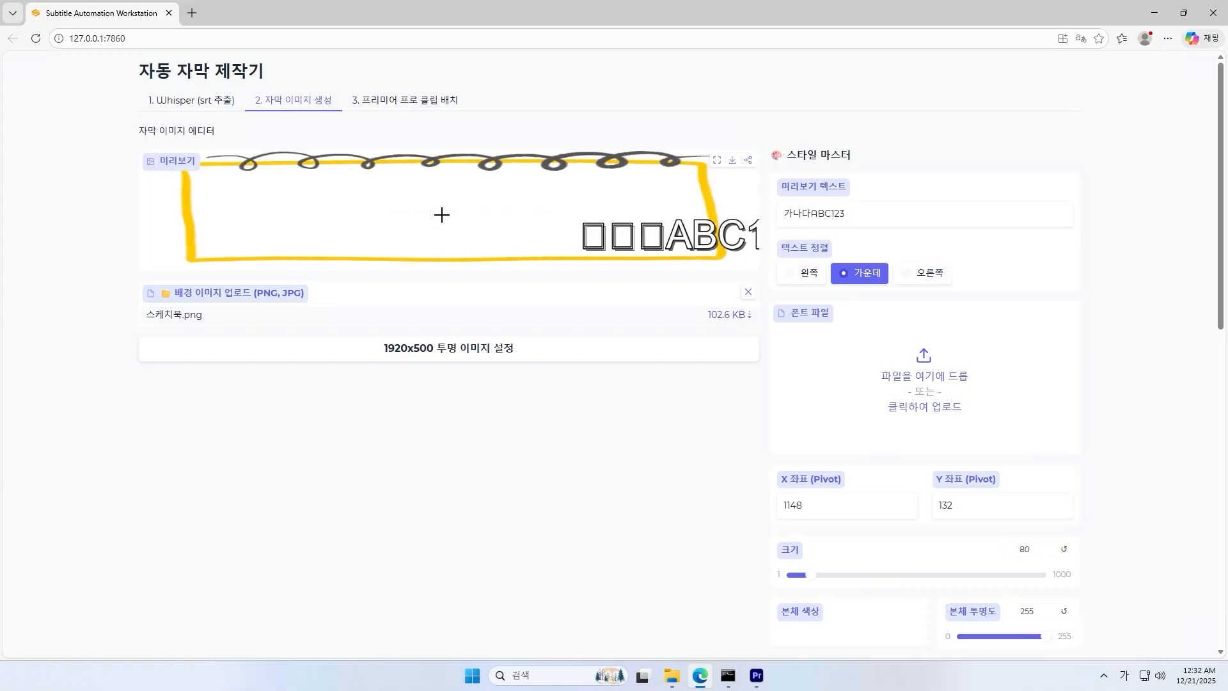
pyautogui.click(442, 215)
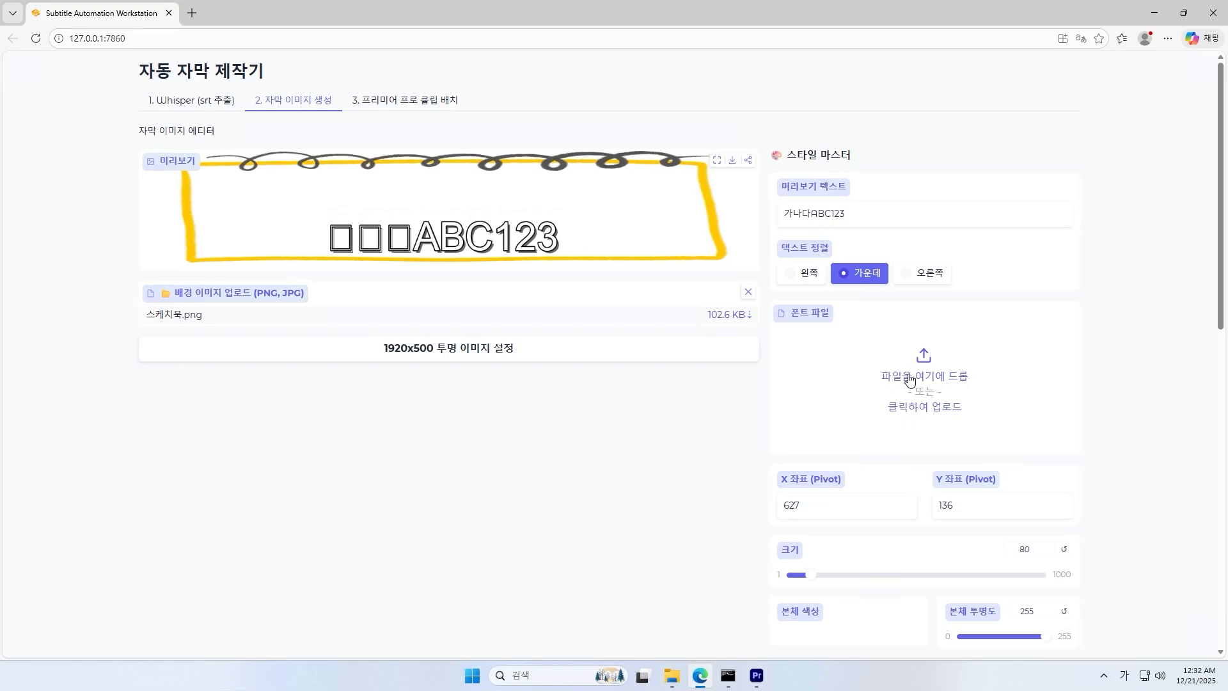
# Upload BinggraeMelona-Bold.ttf from the test folder as the subtitle font
pyautogui.click(672, 676)
pyautogui.moveTo(722, 66); pyautogui.dragTo(417, 131)
pyautogui.click(362, 269)
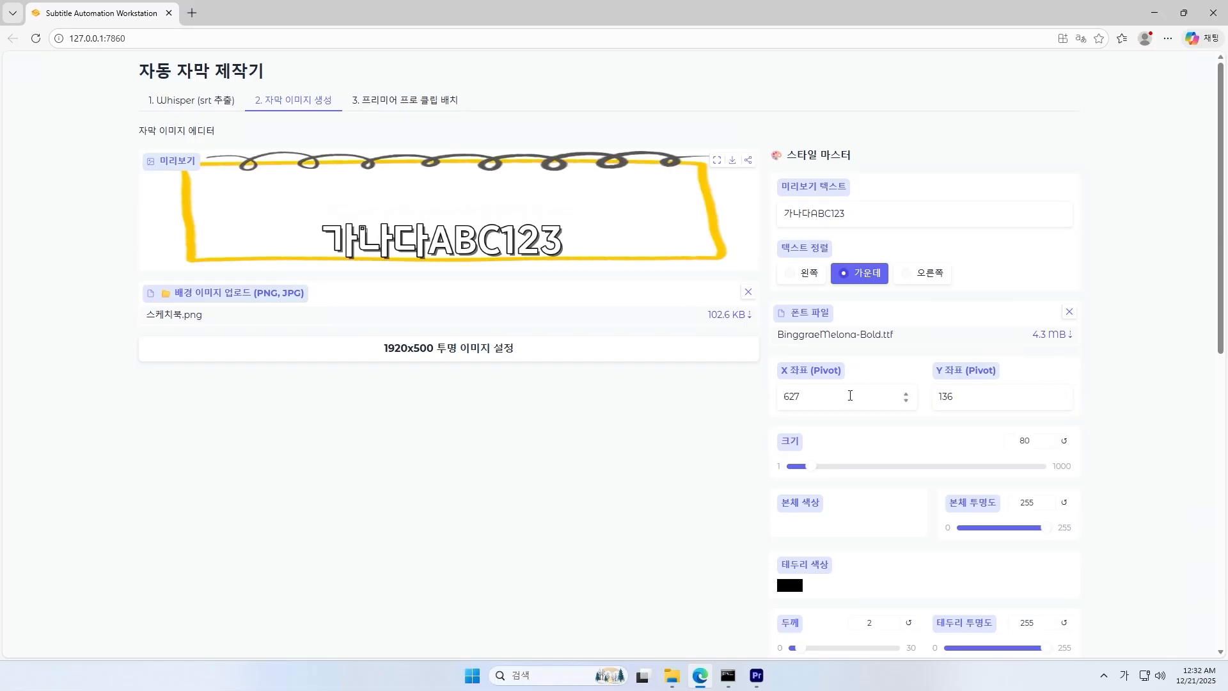
# Set the text size to 87 and place the preview text's pivot at X 638, Y 125
pyautogui.doubleClick(819, 401)
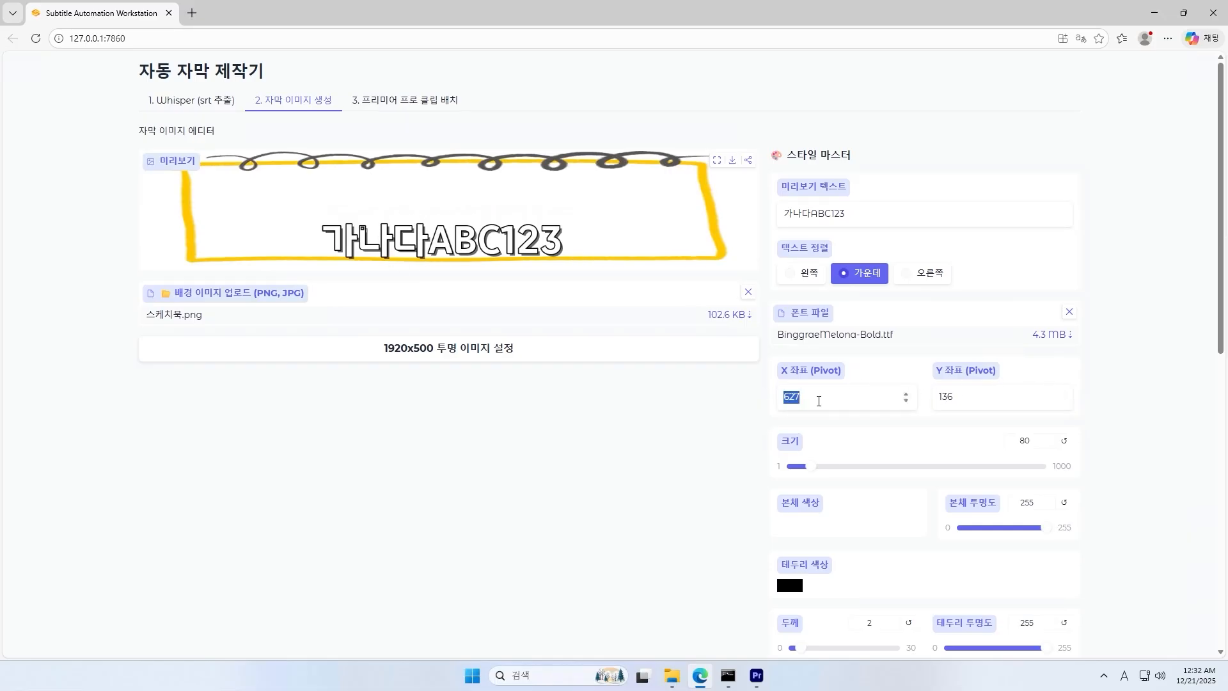
pyautogui.click(712, 435)
pyautogui.scroll(-1, 1022, 405)
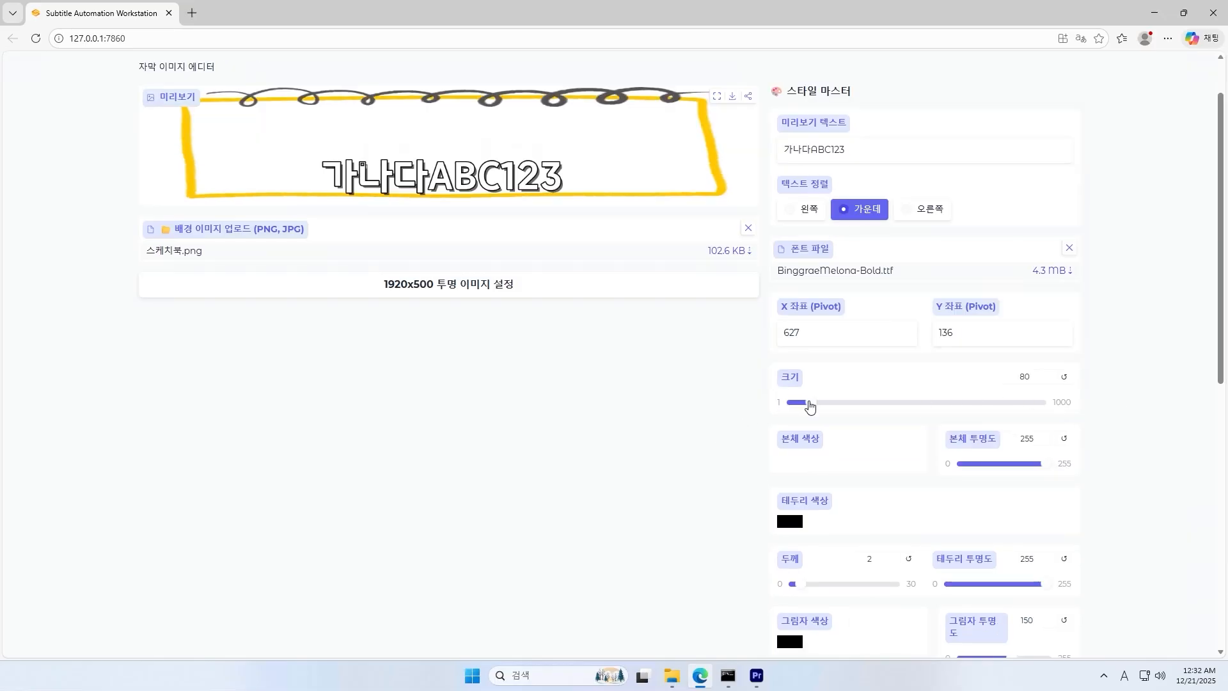
pyautogui.moveTo(808, 403)
pyautogui.mouseDown()
pyautogui.moveTo(898, 408)
pyautogui.moveTo(795, 411)
pyautogui.moveTo(814, 407)
pyautogui.mouseUp()
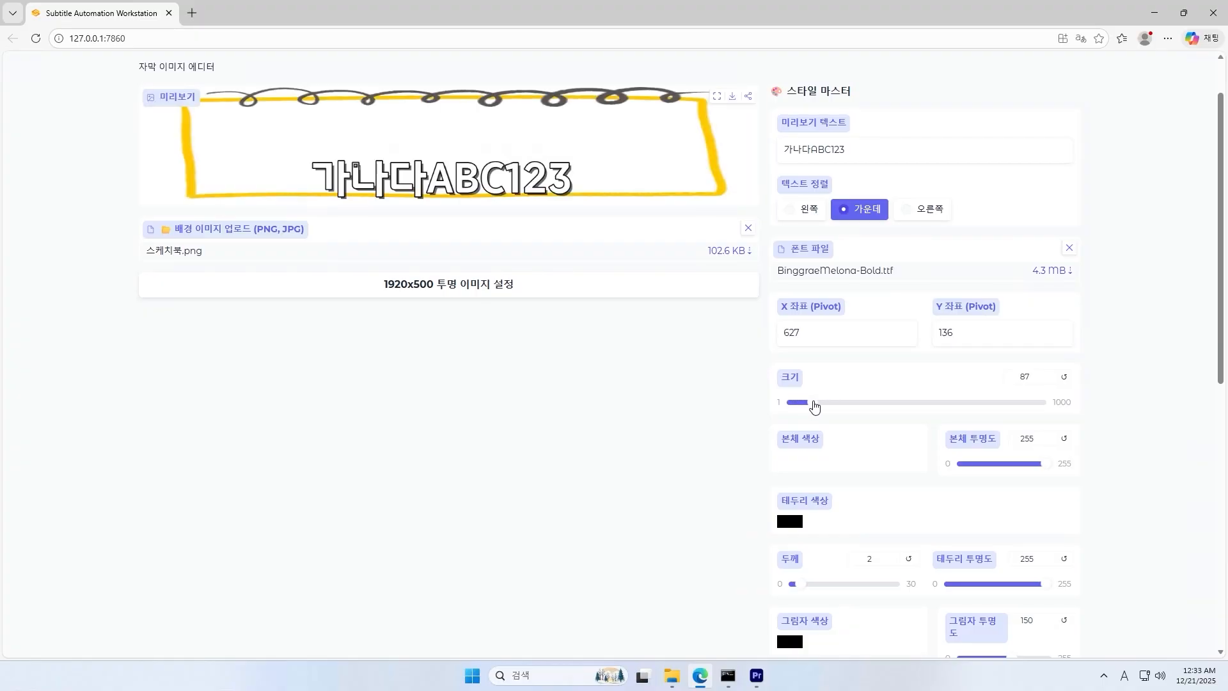
pyautogui.click(446, 146)
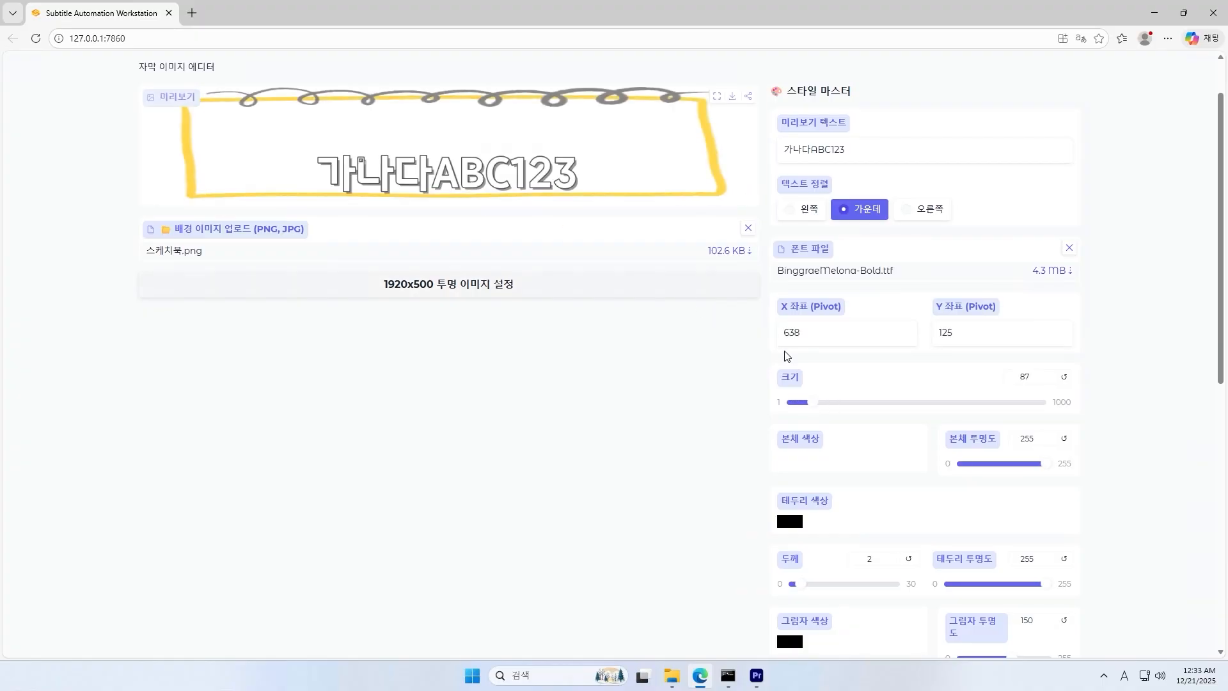
# Try red #ff0202 as the text's body colour and test the body opacity, leaving it at 255
pyautogui.click(803, 466)
pyautogui.click(895, 490)
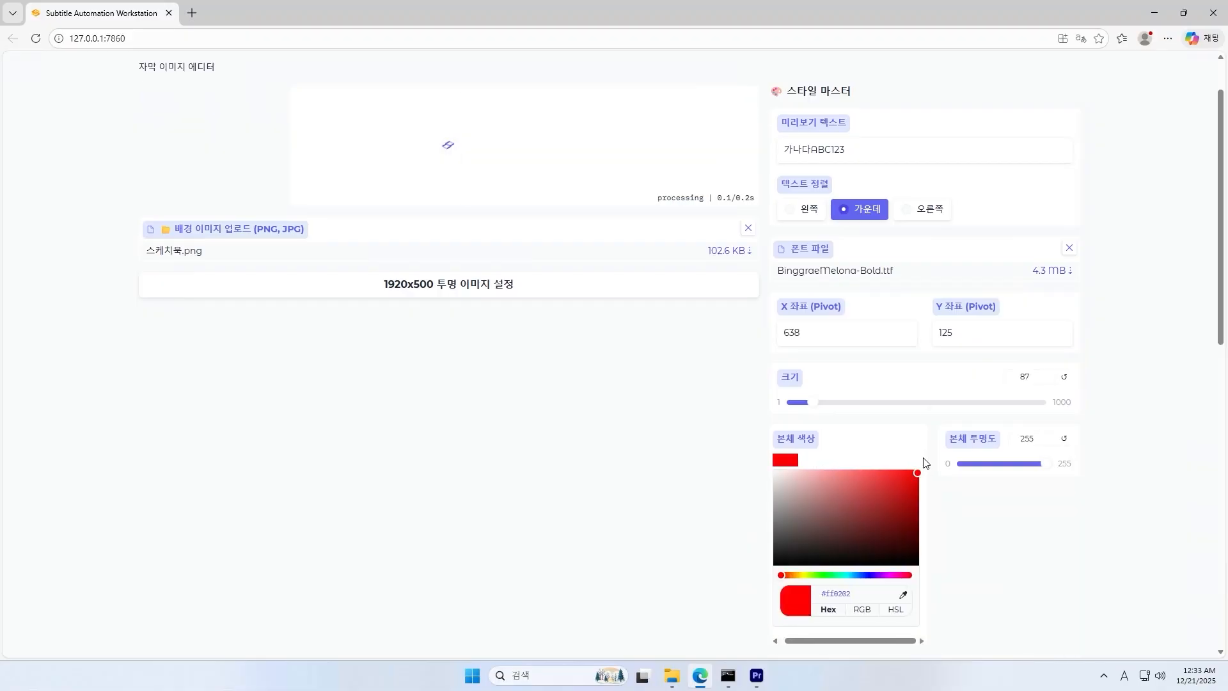
pyautogui.click(1014, 517)
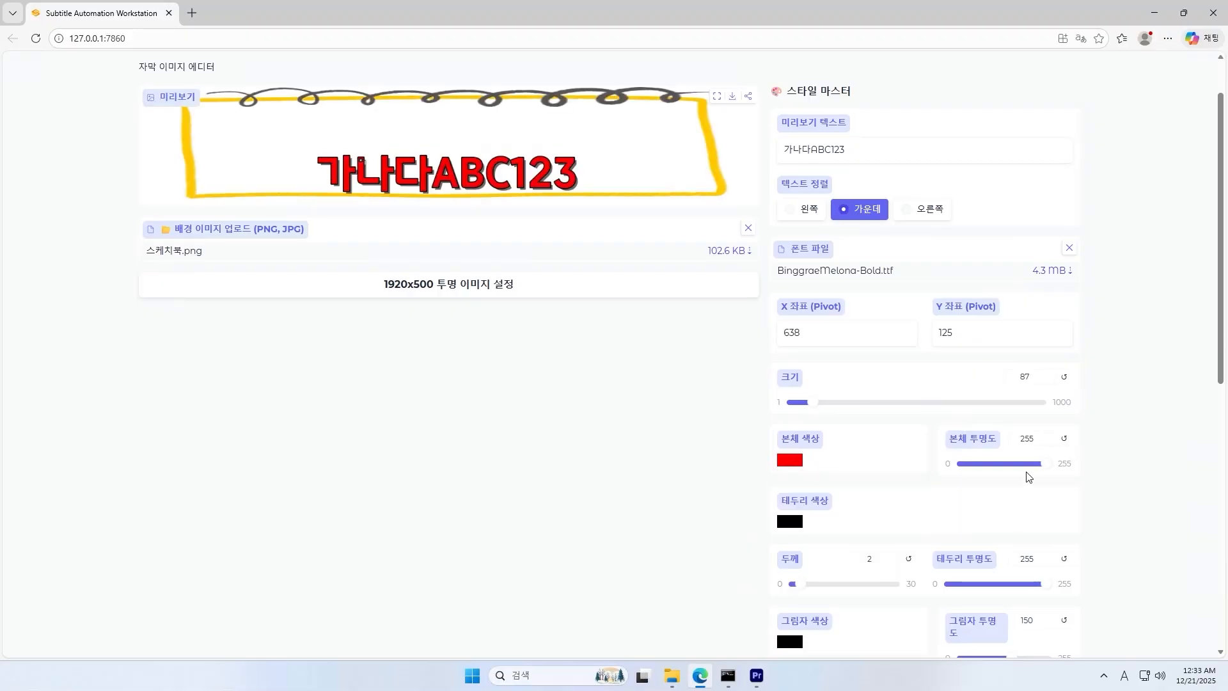
pyautogui.moveTo(1045, 466)
pyautogui.mouseDown()
pyautogui.moveTo(951, 466)
pyautogui.moveTo(1055, 465)
pyautogui.mouseUp()
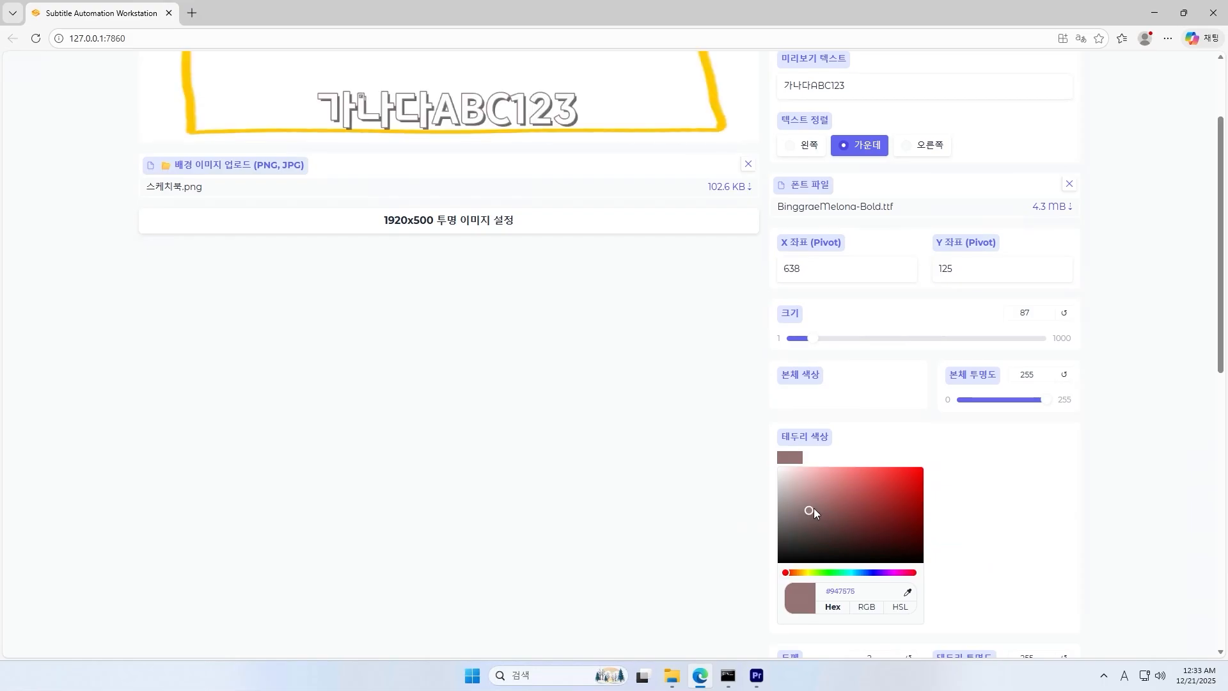
# Give the text a near-black #0c0c0c outline with thickness 1.3 and outline opacity 255
pyautogui.moveTo(813, 508); pyautogui.dragTo(778, 563)
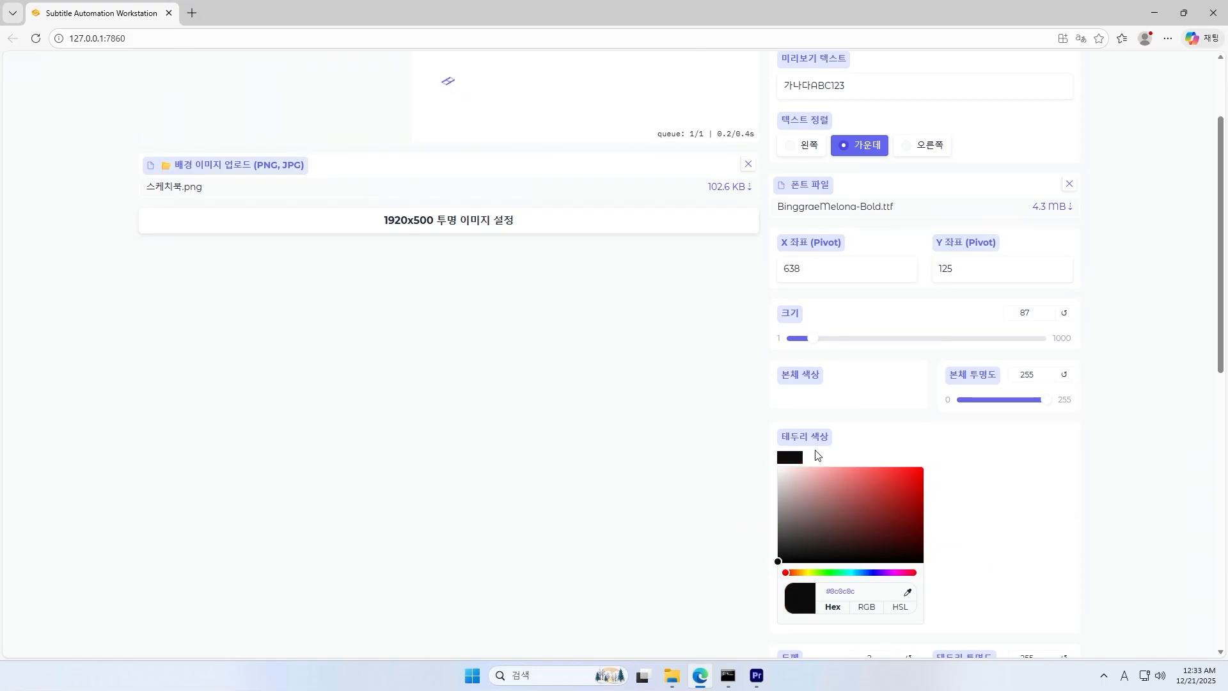
pyautogui.click(790, 457)
pyautogui.moveTo(800, 584)
pyautogui.mouseDown()
pyautogui.moveTo(845, 583)
pyautogui.moveTo(792, 584)
pyautogui.mouseUp()
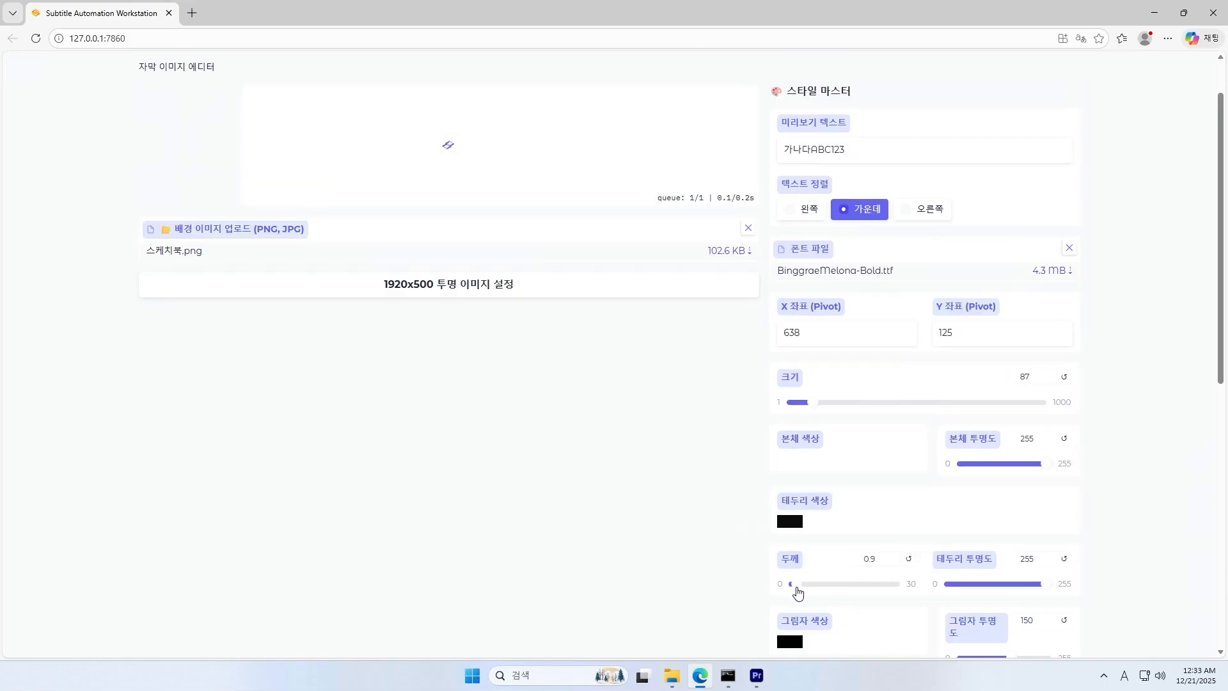
pyautogui.click(984, 585)
pyautogui.moveTo(984, 589); pyautogui.dragTo(1067, 586)
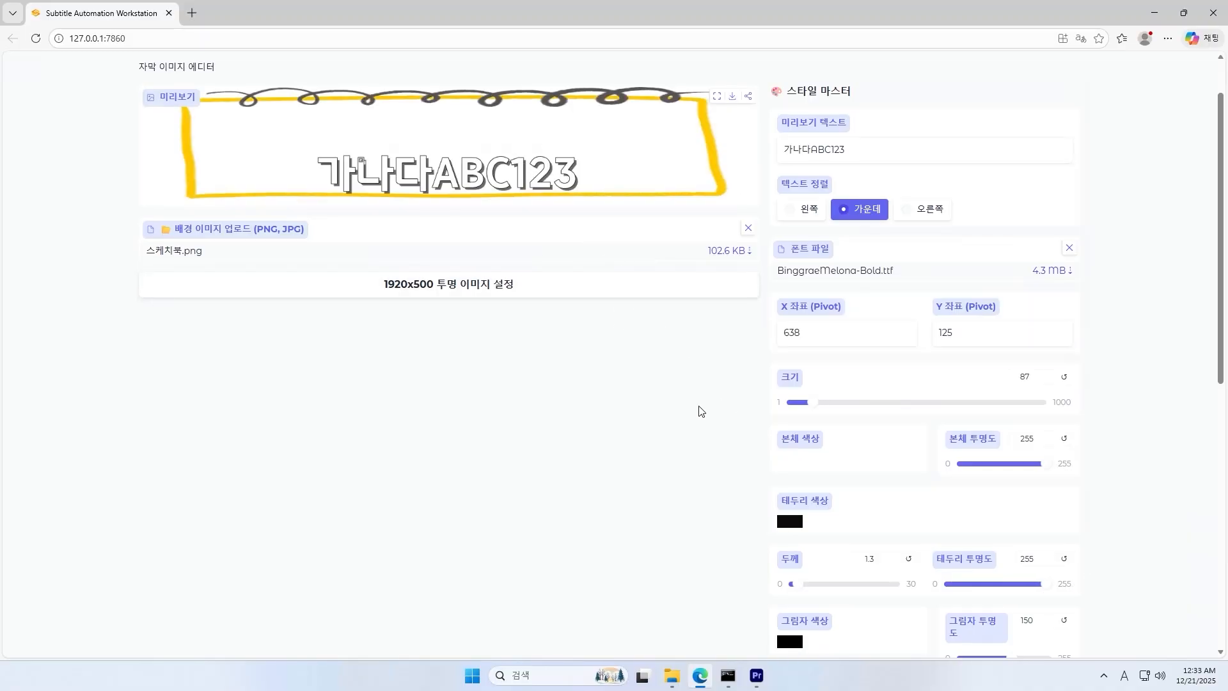
# Change the text's shadow colour to bright cyan and check it in the preview
pyautogui.scroll(-1, 718, 449)
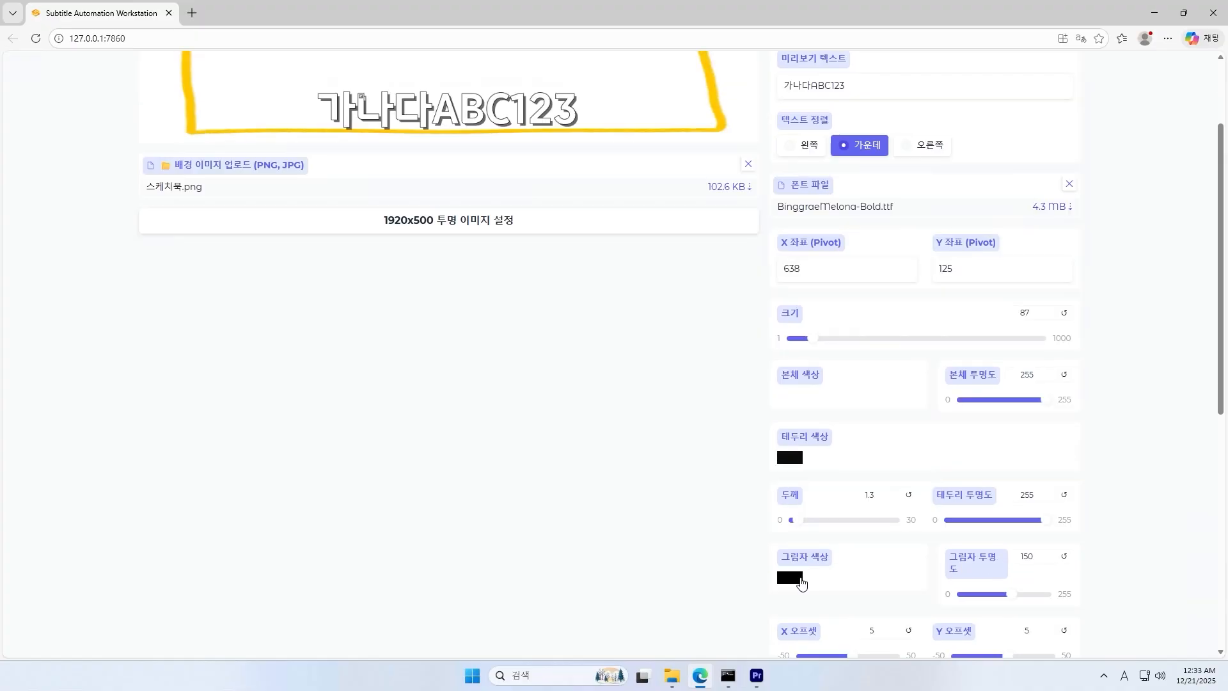
pyautogui.click(802, 583)
pyautogui.scroll(-1, 805, 585)
pyautogui.click(848, 630)
pyautogui.moveTo(879, 571); pyautogui.dragTo(946, 491)
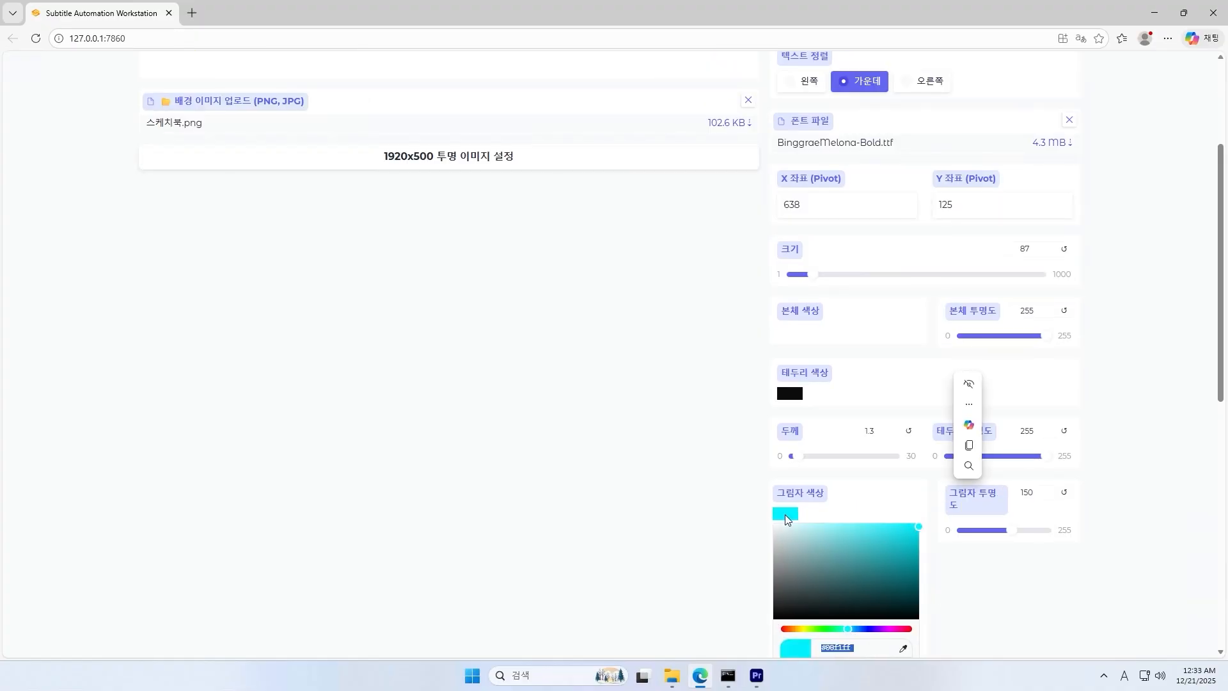
pyautogui.click(785, 514)
pyautogui.scroll(3, 663, 488)
pyautogui.scroll(-1, 568, 442)
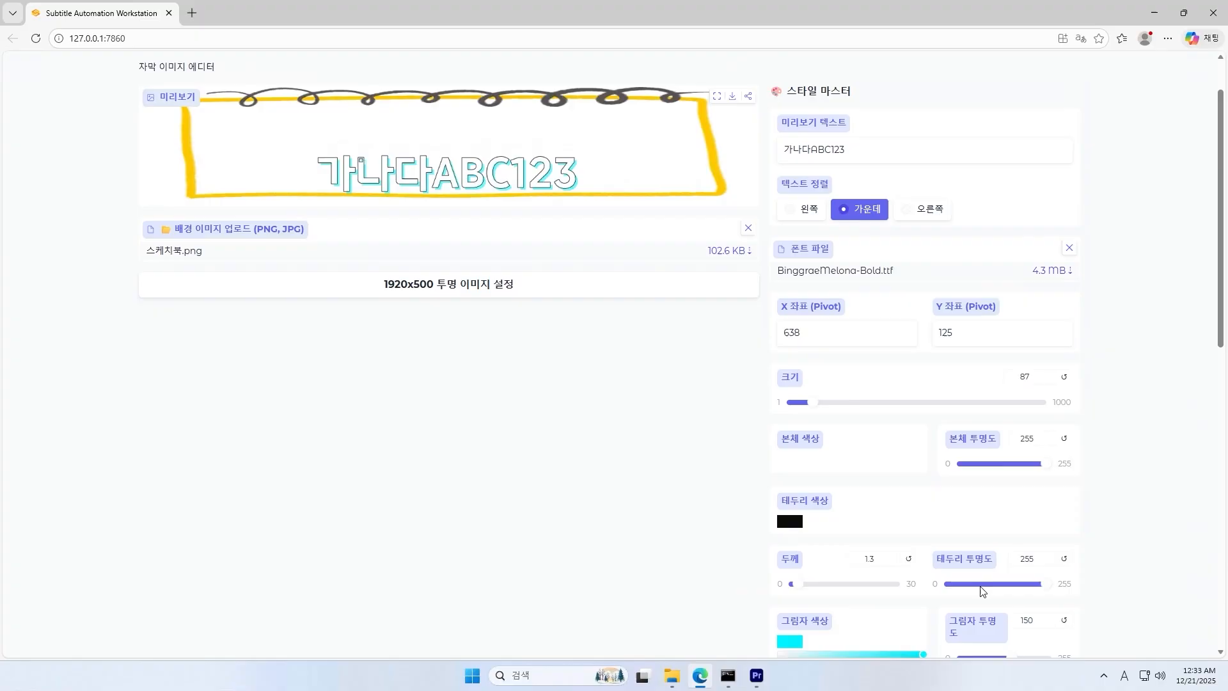
# Test the shadow opacity at 0, raise it to 255 and check the shadow in the preview
pyautogui.scroll(-1, 1024, 590)
pyautogui.click(1012, 597)
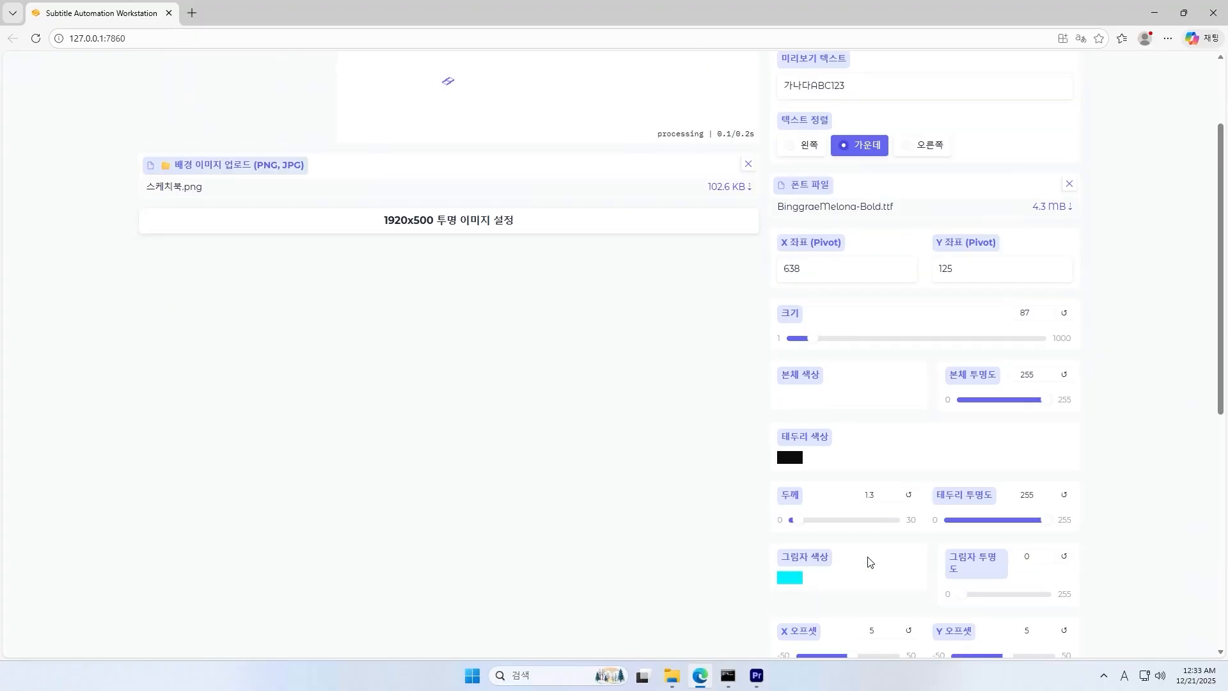
pyautogui.scroll(2, 582, 455)
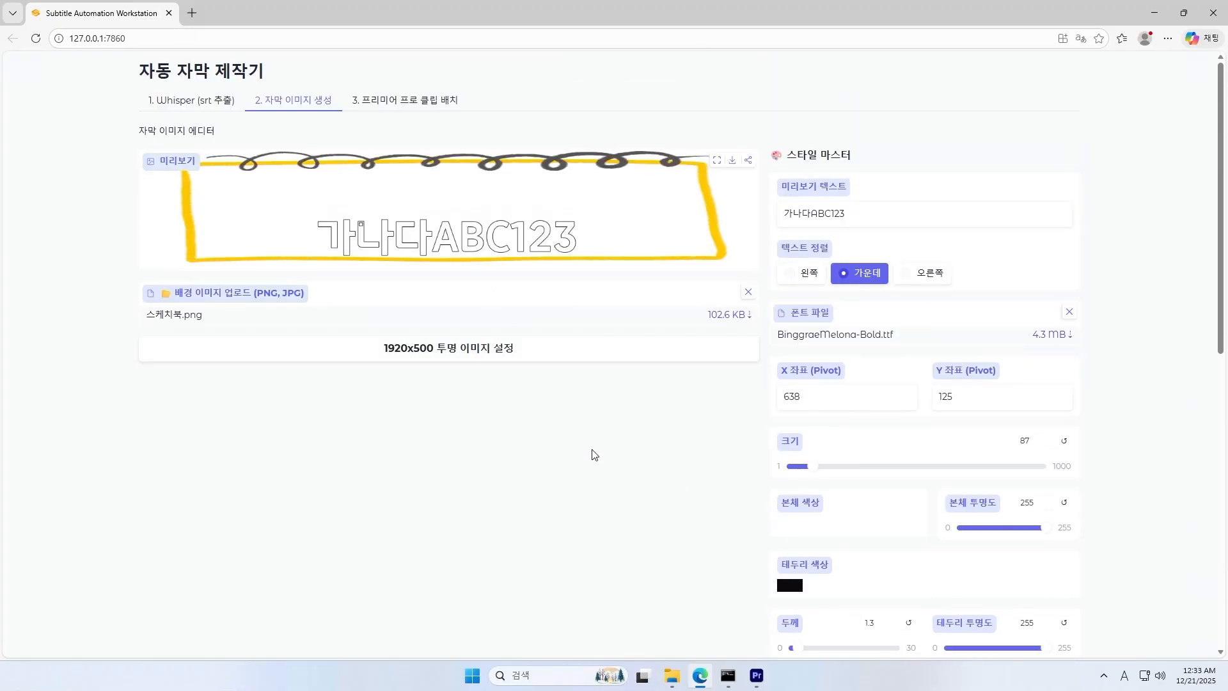
pyautogui.scroll(-2, 591, 453)
pyautogui.scroll(-1, 1008, 589)
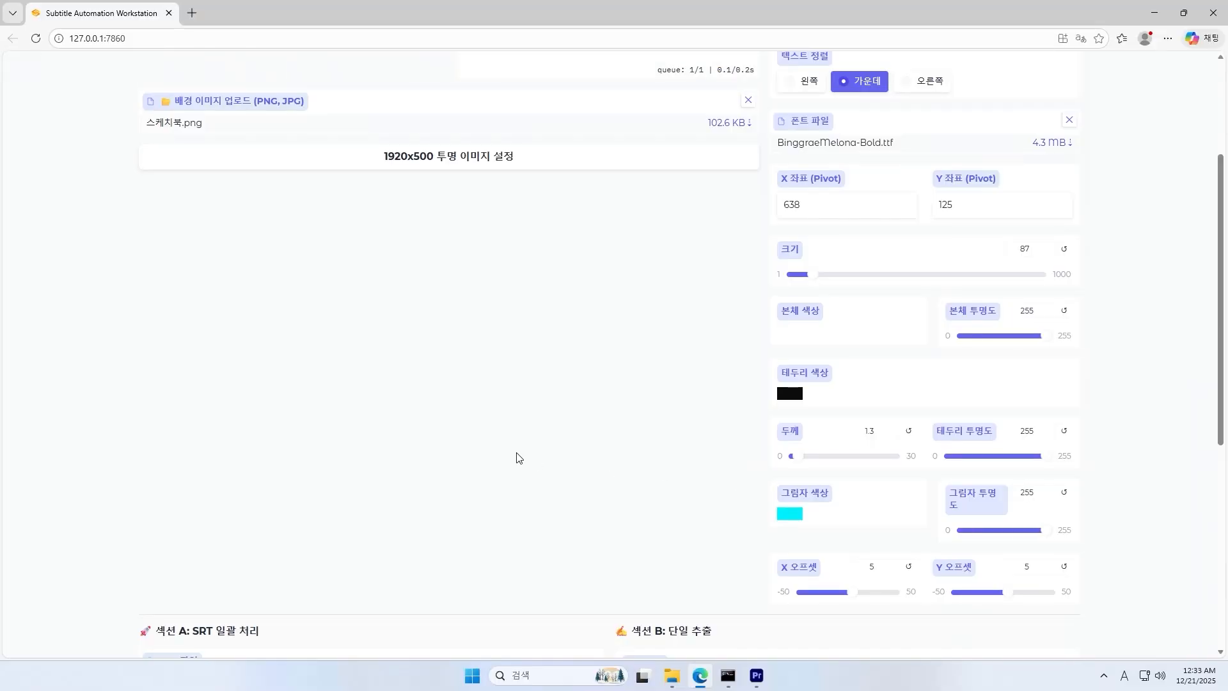
pyautogui.scroll(2, 517, 458)
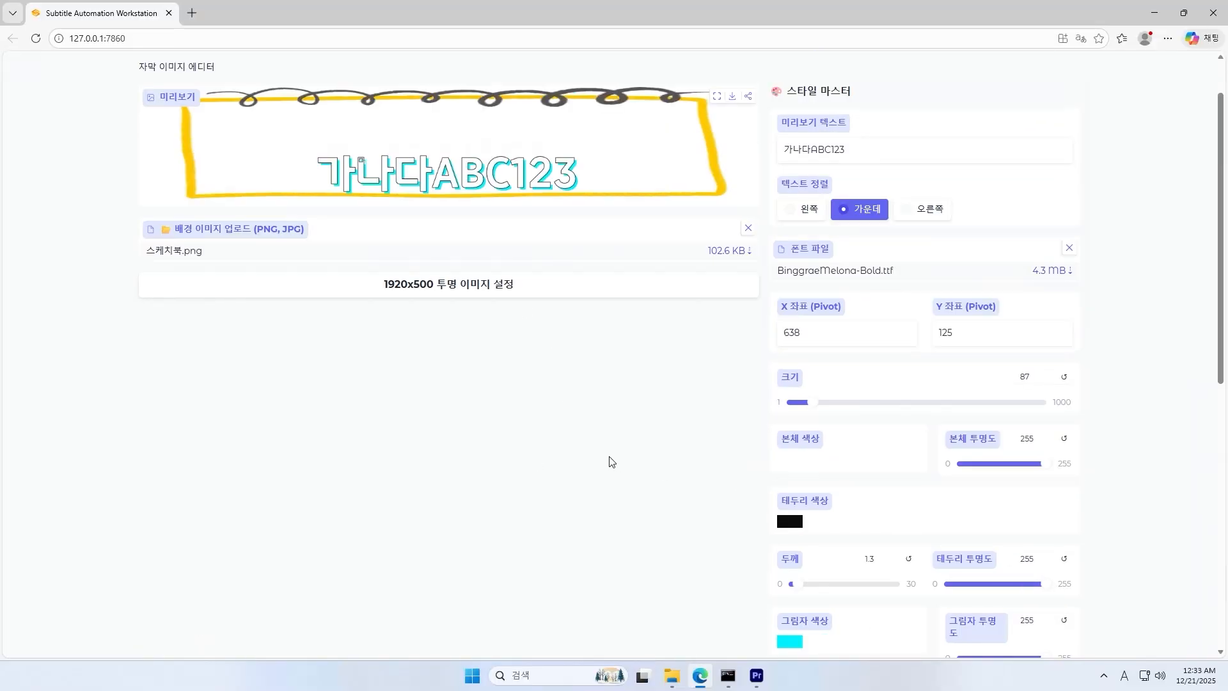
pyautogui.scroll(-3, 601, 441)
pyautogui.scroll(2, 637, 454)
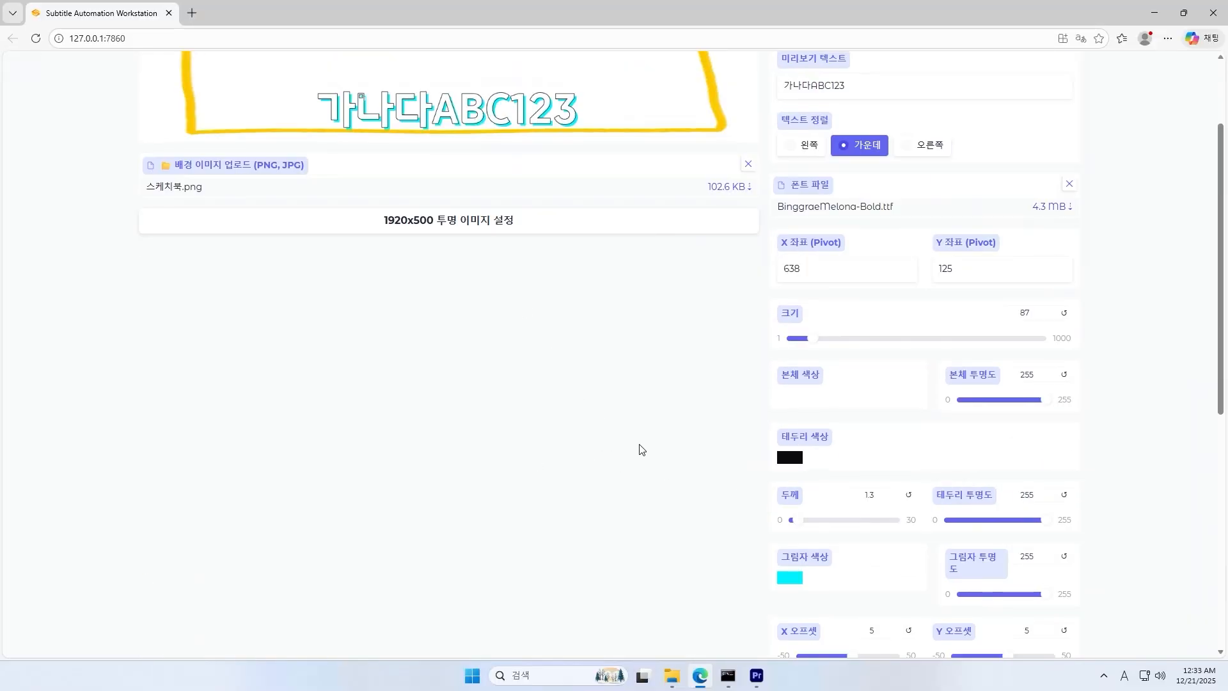
# Try a larger X offset and a different Y offset for the text's shadow, checking each in the preview
pyautogui.scroll(-2, 642, 449)
pyautogui.scroll(3, 513, 422)
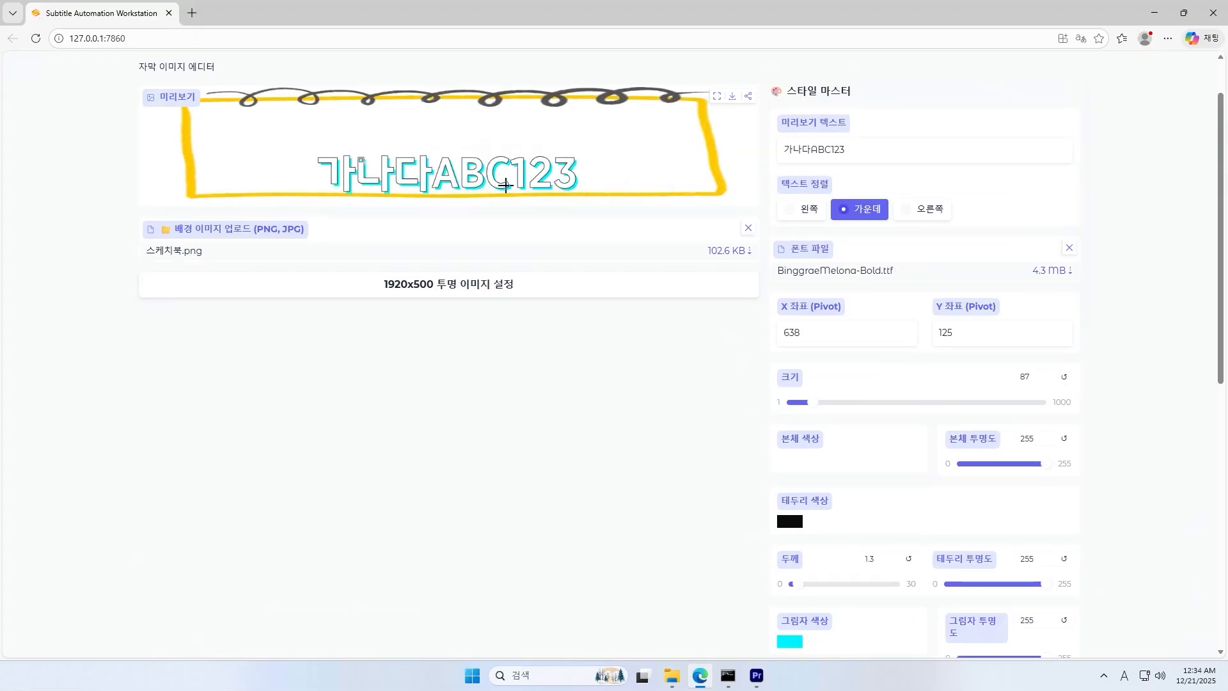
pyautogui.scroll(-3, 627, 329)
pyautogui.moveTo(863, 526); pyautogui.dragTo(877, 529)
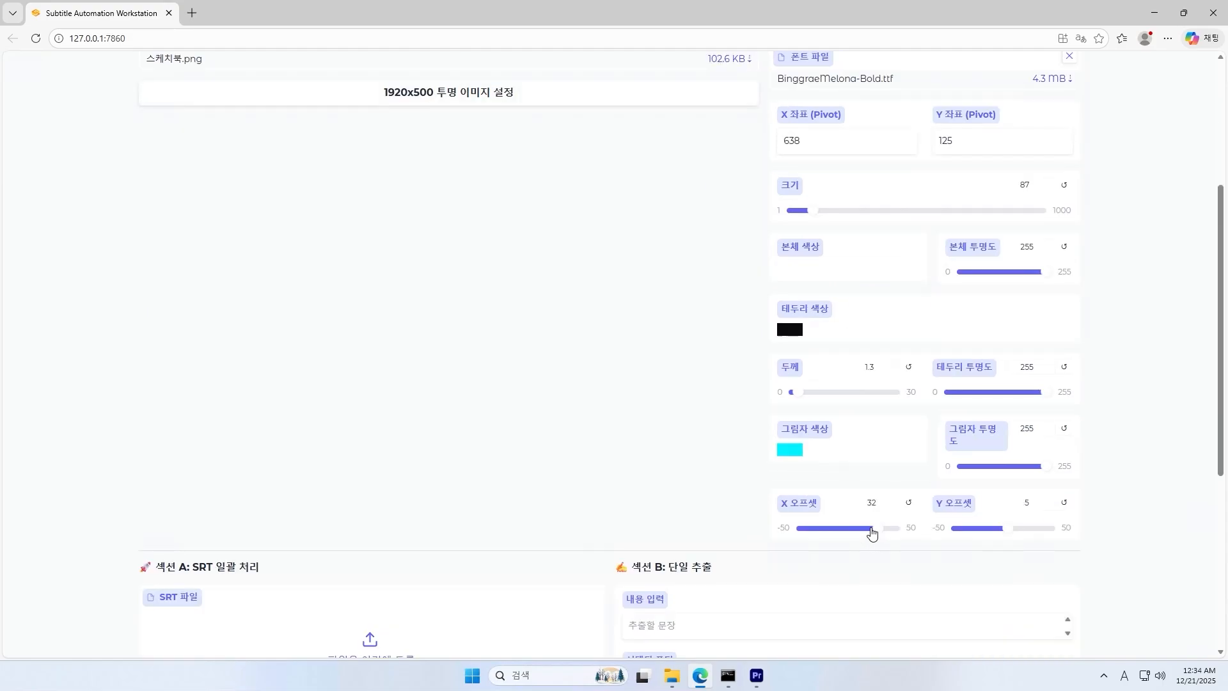
pyautogui.scroll(4, 576, 380)
pyautogui.scroll(-4, 530, 346)
pyautogui.moveTo(1017, 533); pyautogui.dragTo(1027, 531)
pyautogui.scroll(4, 512, 376)
pyautogui.scroll(-4, 675, 444)
pyautogui.scroll(4, 631, 425)
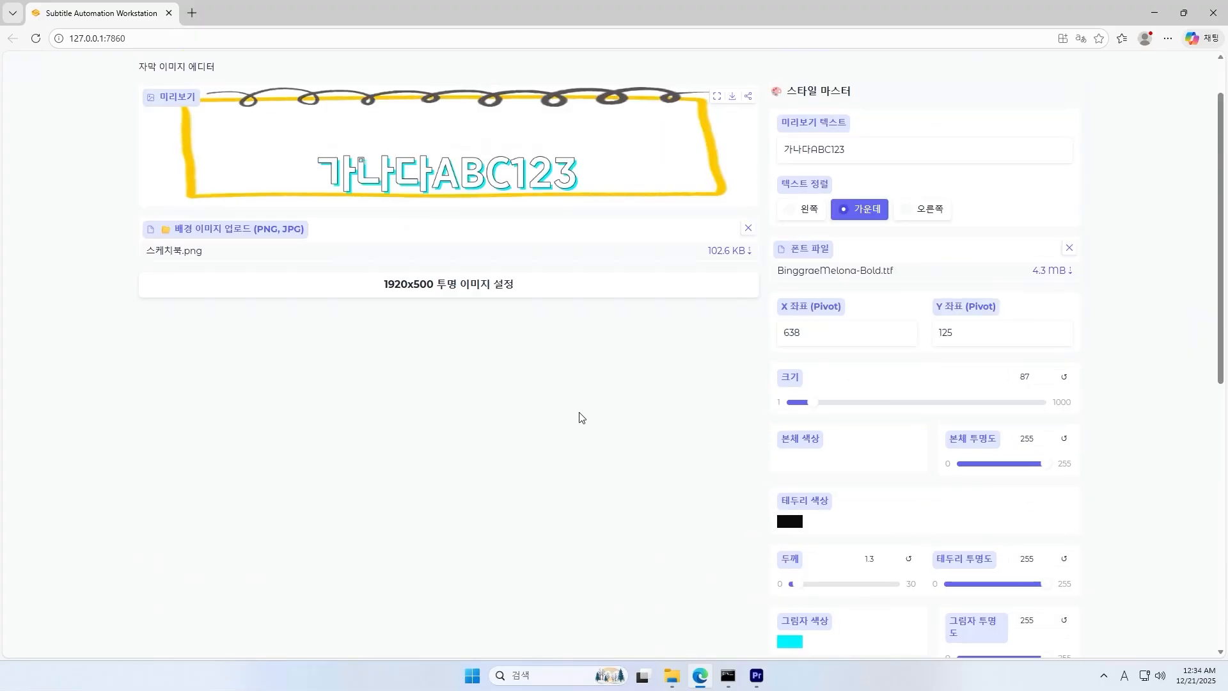
pyautogui.scroll(-3, 765, 368)
pyautogui.scroll(4, 603, 414)
# Enter "복숭아나무의 까마커입니다." as the sentence for the single image extraction in section B
pyautogui.scroll(-10, 603, 397)
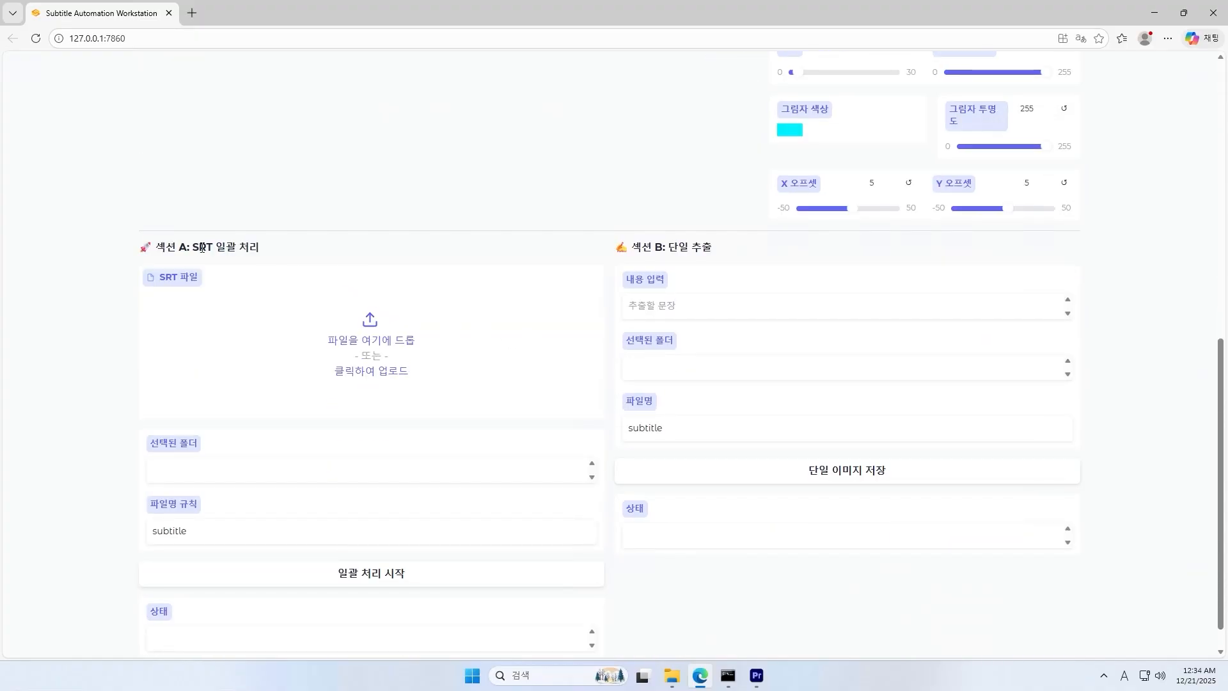
pyautogui.moveTo(202, 248); pyautogui.dragTo(269, 249)
pyautogui.click(352, 257)
pyautogui.moveTo(671, 251); pyautogui.dragTo(715, 249)
pyautogui.click(731, 277)
pyautogui.click(712, 309)
pyautogui.write('복숭아나무의 까마귀입니다.')
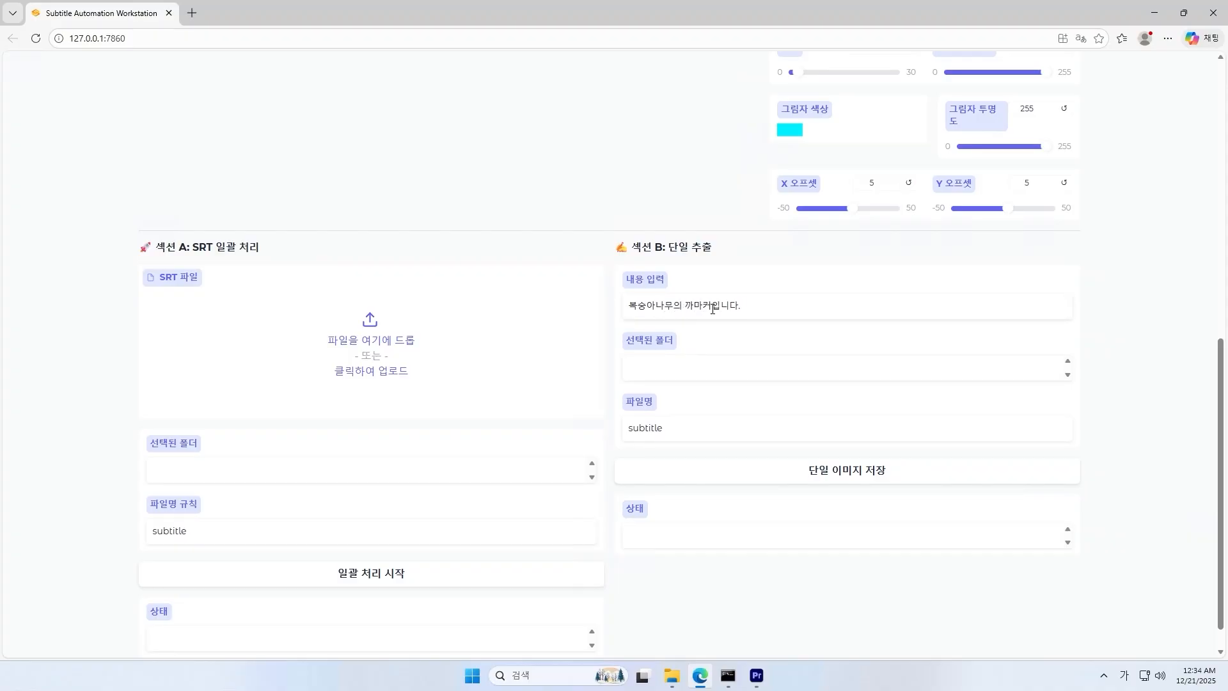
# Copy the test folder's path and set C:\Users\WD\Desktop\Project\test as the output folder for the single image
pyautogui.click(708, 364)
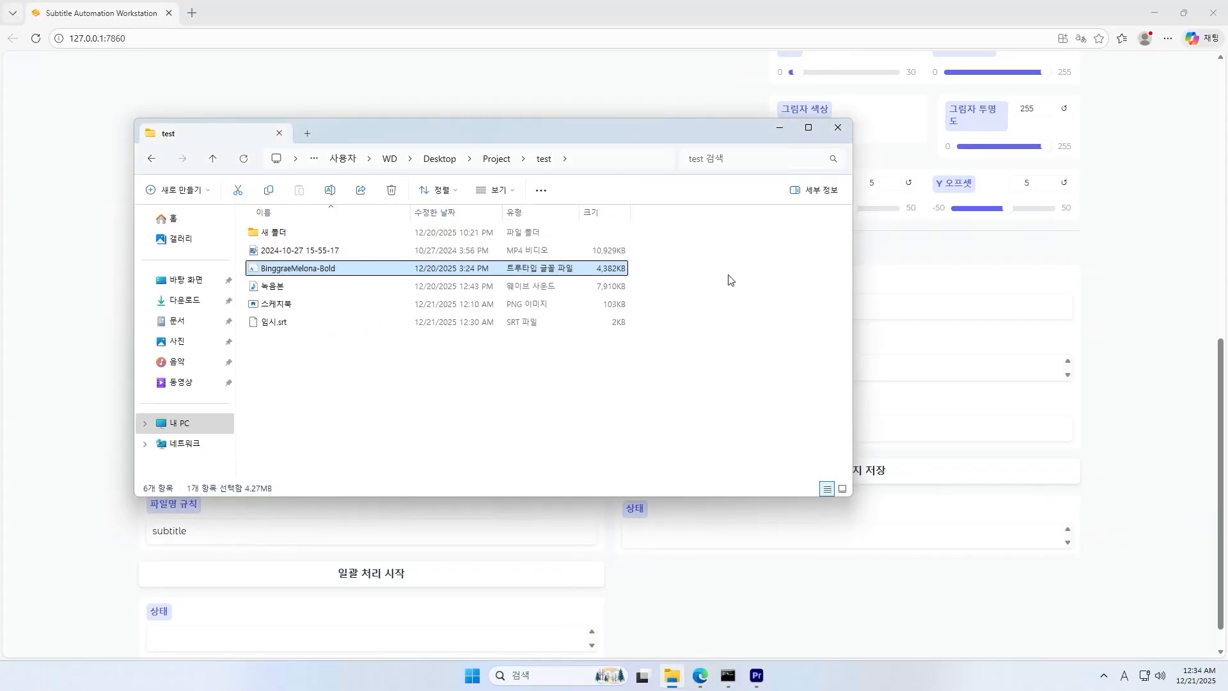
pyautogui.click(594, 163)
pyautogui.hotkey('ctrl', 'c')
pyautogui.click(1063, 355)
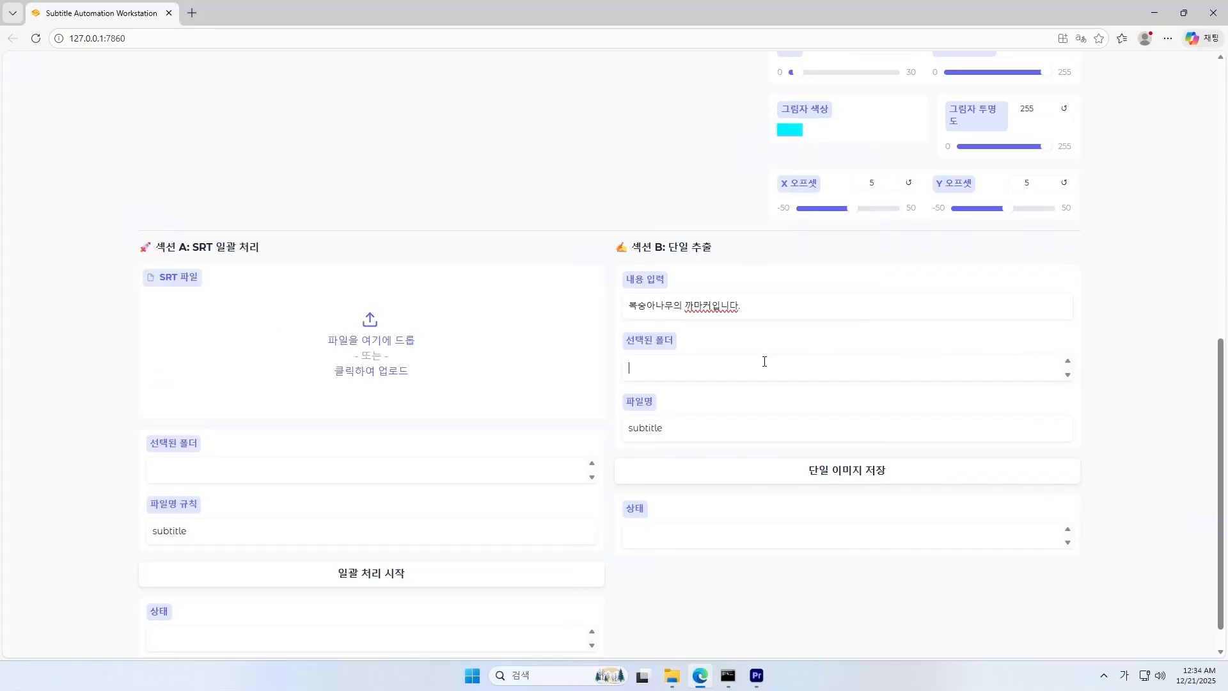
pyautogui.hotkey('ctrl', 'v')
pyautogui.scroll(-1, 729, 392)
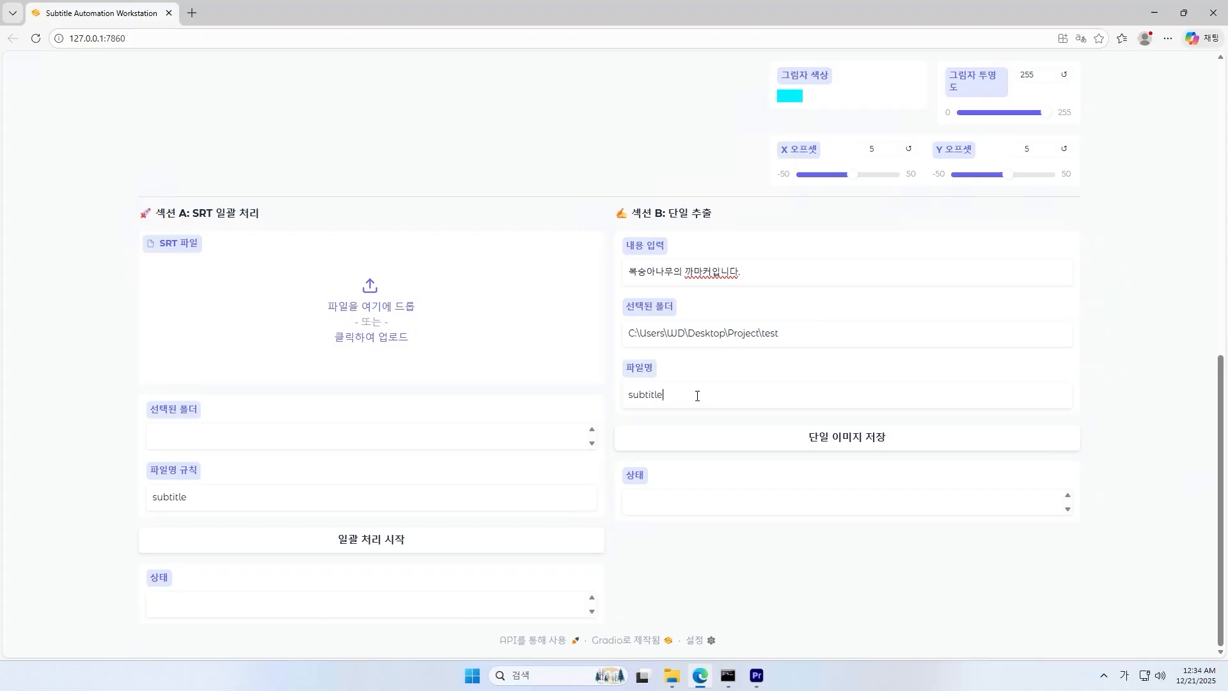
# Name the single image 임시자막 and save it
pyautogui.moveTo(692, 394); pyautogui.dragTo(612, 395)
pyautogui.write('임시자매')
pyautogui.click(740, 444)
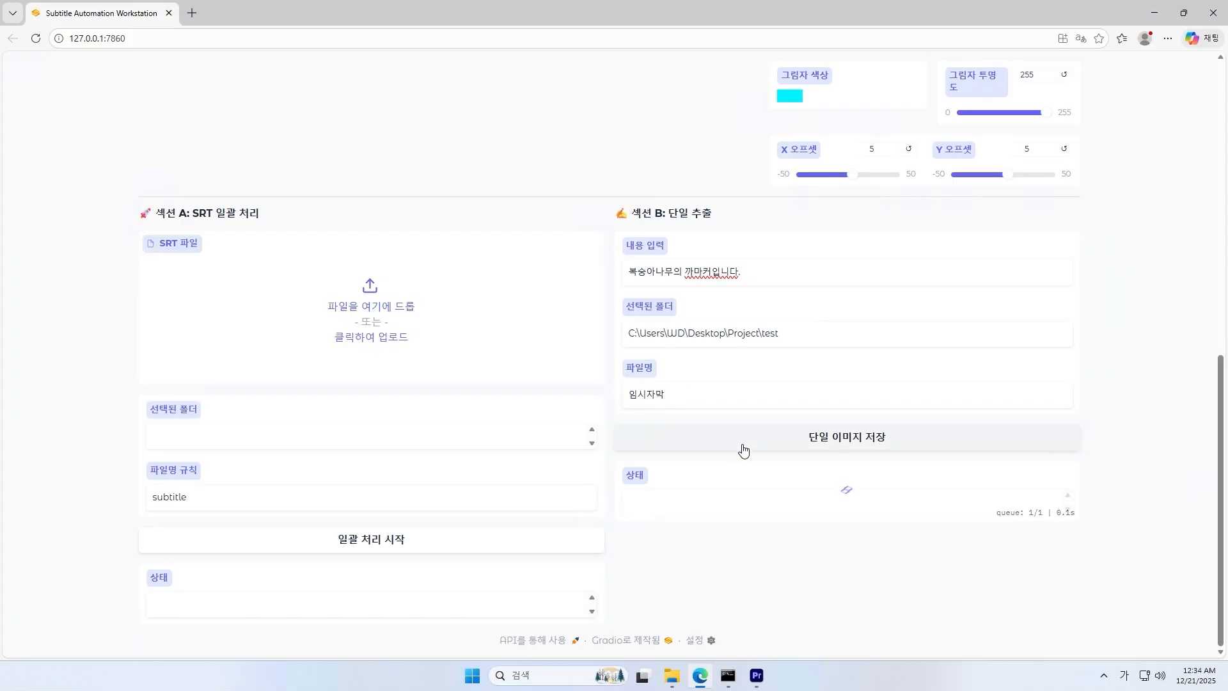
# Open the saved 임시자막 image from the test folder, inspect the rendered subtitle and close the viewer
pyautogui.click(671, 677)
pyautogui.doubleClick(324, 342)
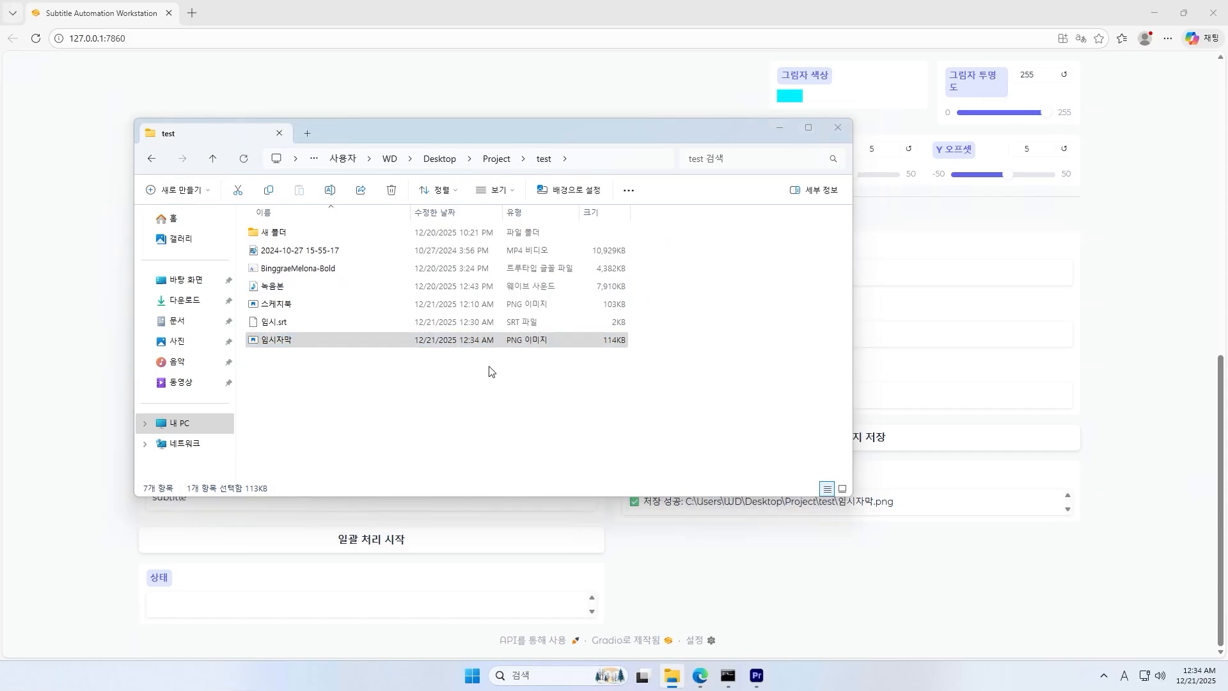
pyautogui.click(604, 447)
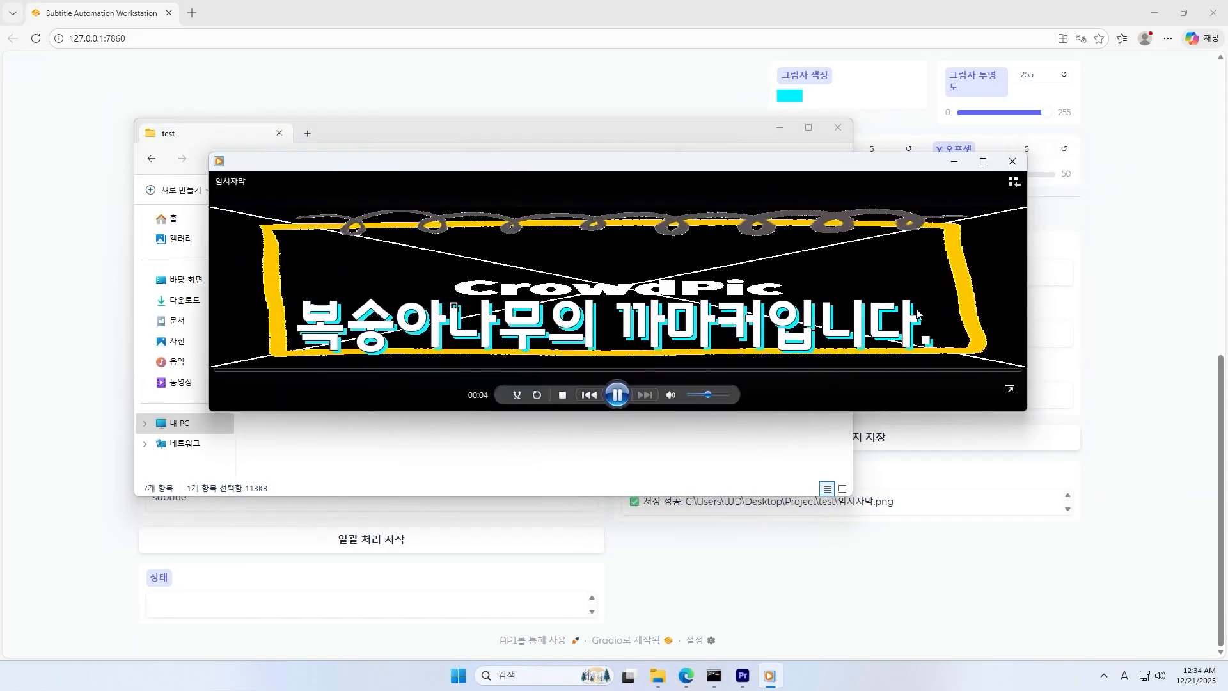
pyautogui.click(1013, 161)
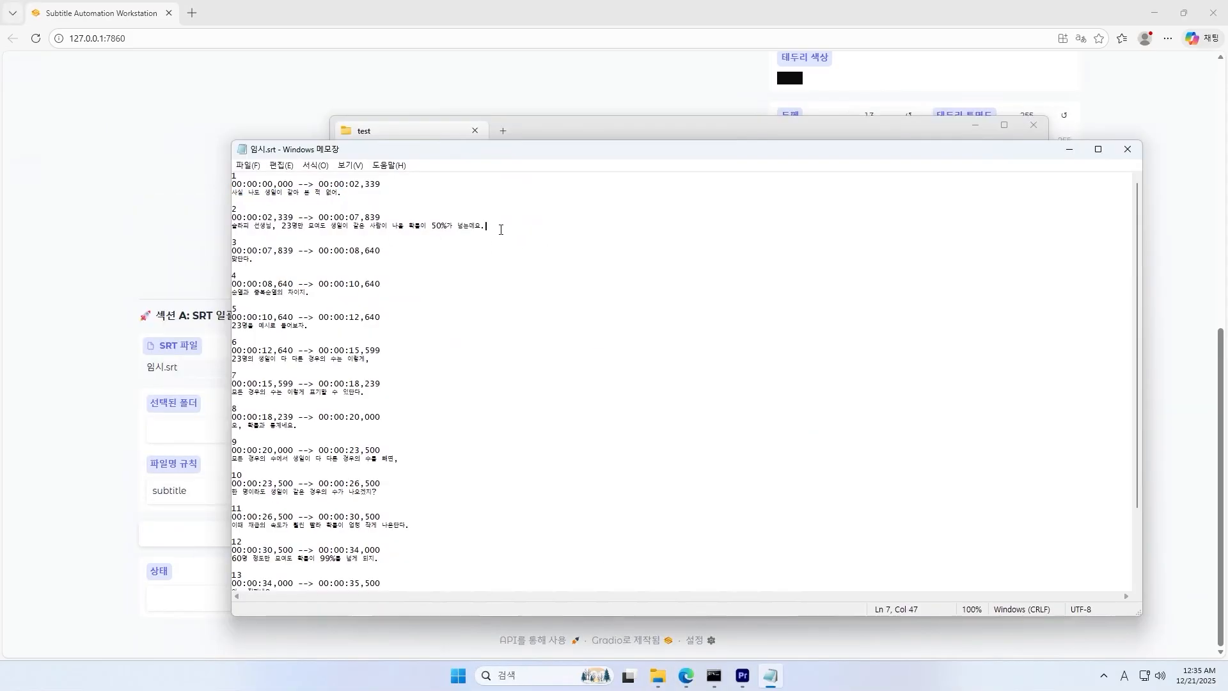
# Examine the time ranges and subtitle lines of the first entries in 임시.srt and close the file and its folder
pyautogui.click(319, 294)
pyautogui.moveTo(319, 293); pyautogui.dragTo(232, 293)
pyautogui.moveTo(312, 325); pyautogui.dragTo(232, 325)
pyautogui.click(783, 201)
pyautogui.moveTo(312, 293); pyautogui.dragTo(311, 325)
pyautogui.click(342, 342)
pyautogui.moveTo(343, 192); pyautogui.dragTo(232, 184)
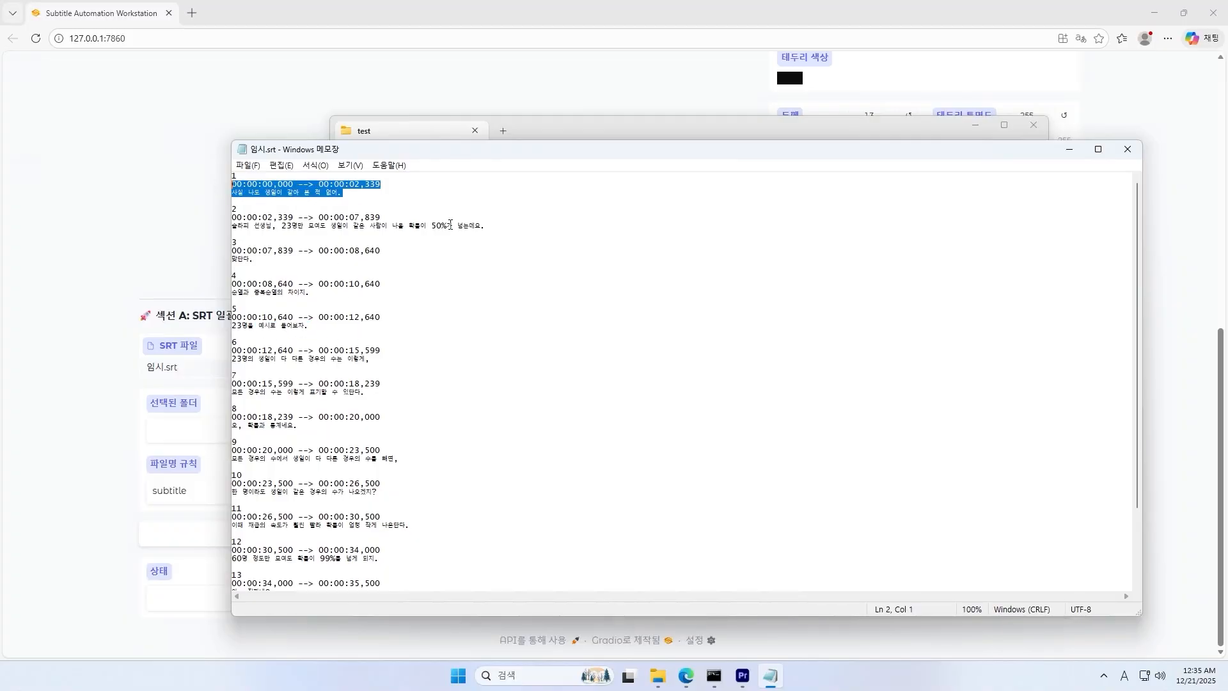
pyautogui.moveTo(486, 225); pyautogui.dragTo(232, 259)
pyautogui.moveTo(238, 308); pyautogui.dragTo(220, 298)
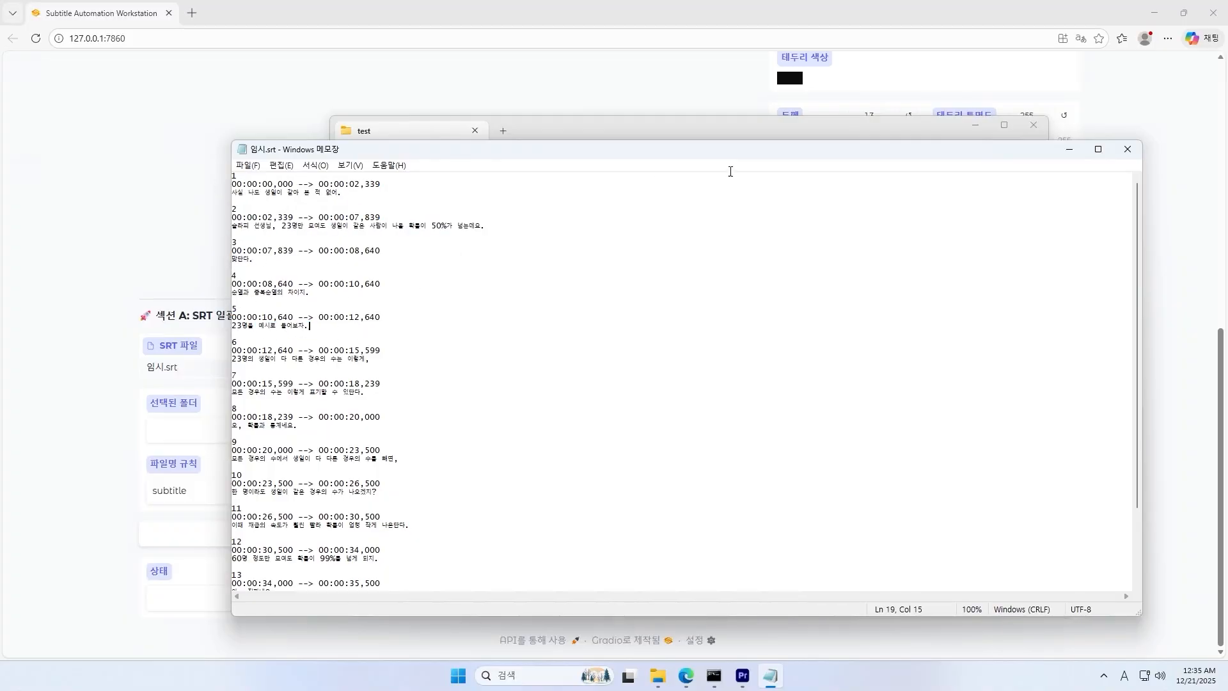
pyautogui.click(1128, 149)
pyautogui.click(1034, 125)
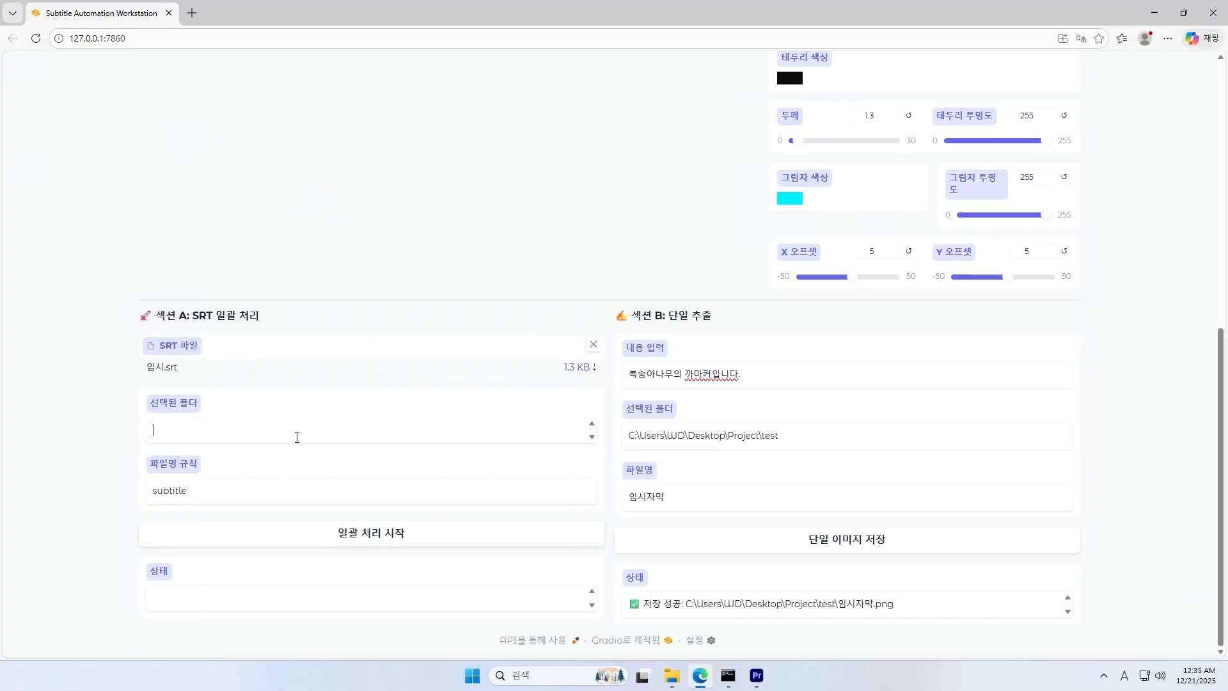
# Set the batch output folder to C:\Users\WD\Desktop\Project\test, use 까마커 as the file name rule and start the SRT batch processing
pyautogui.click(296, 433)
pyautogui.hotkey('ctrl', 'v')
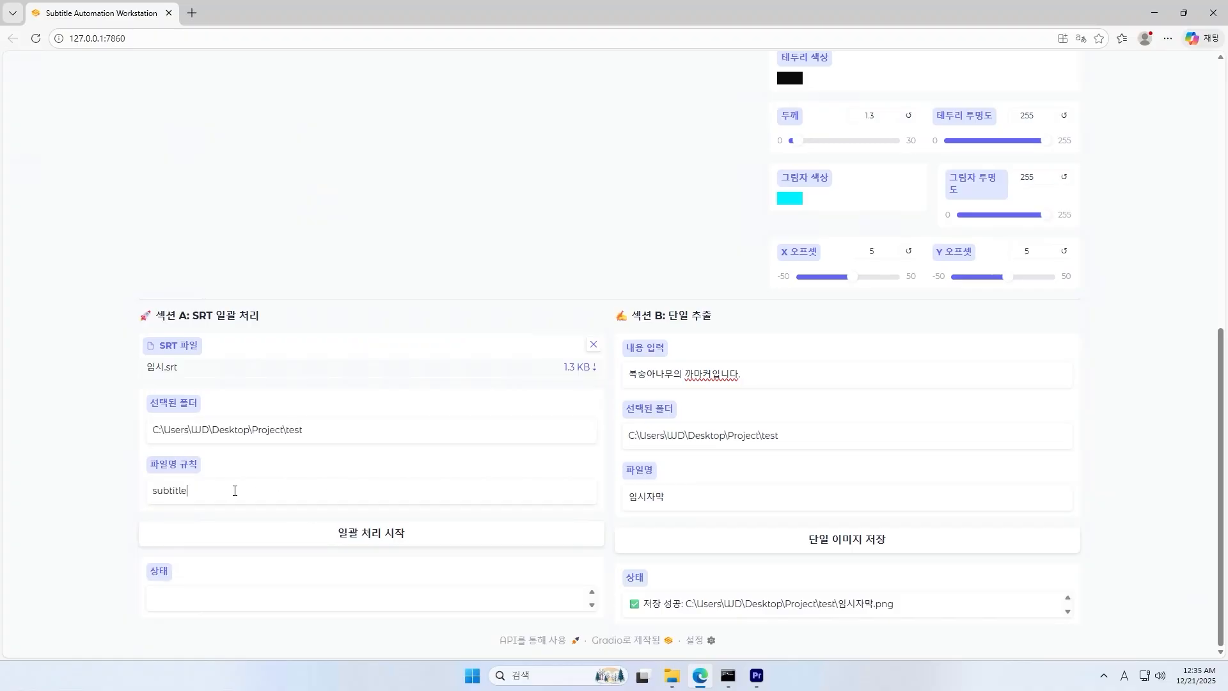
pyautogui.moveTo(203, 490); pyautogui.dragTo(91, 485)
pyautogui.write('Rkakzj')
pyautogui.click(309, 540)
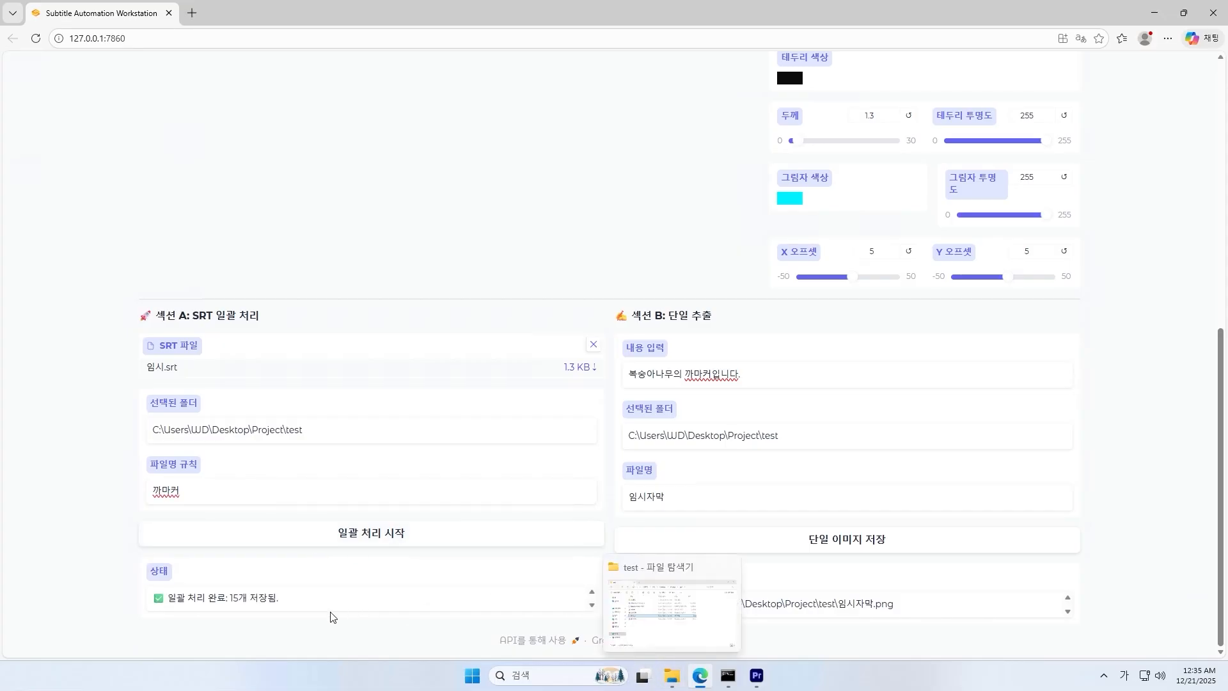
# Check the batch status and open the first and last generated subtitle images, 까마커_1 and 까마커_15, from the test folder
pyautogui.moveTo(230, 598); pyautogui.dragTo(289, 622)
pyautogui.click(321, 586)
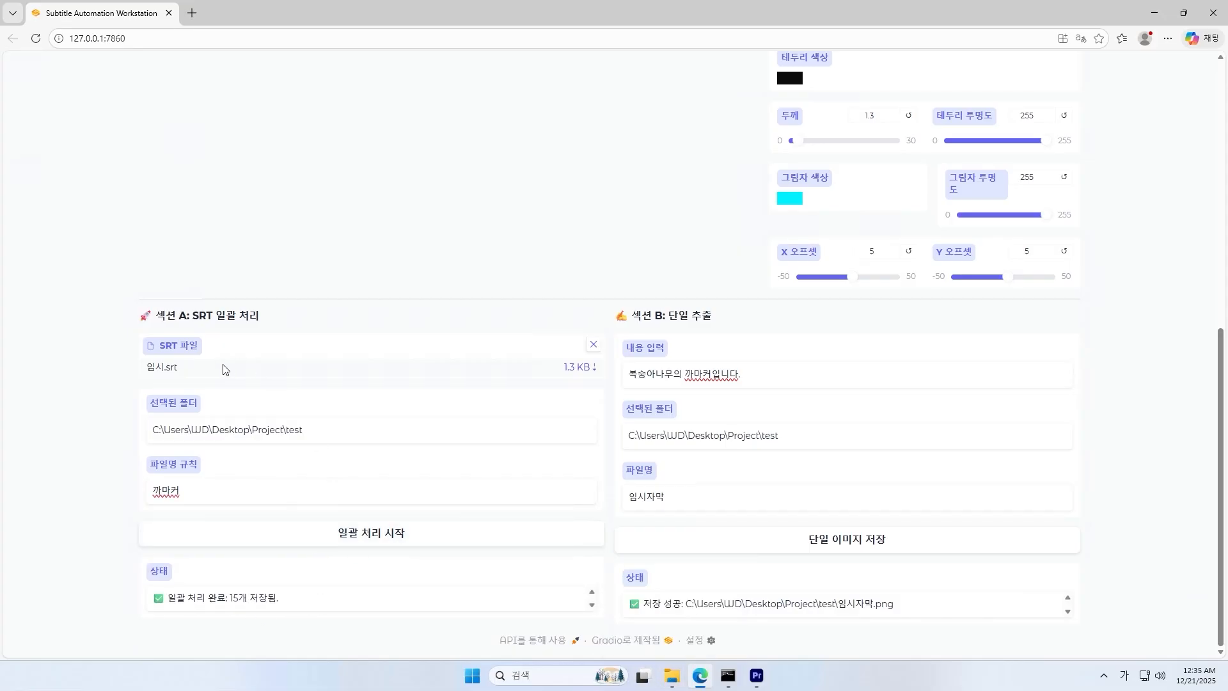
pyautogui.moveTo(222, 365); pyautogui.dragTo(156, 375)
pyautogui.click(111, 459)
pyautogui.click(678, 677)
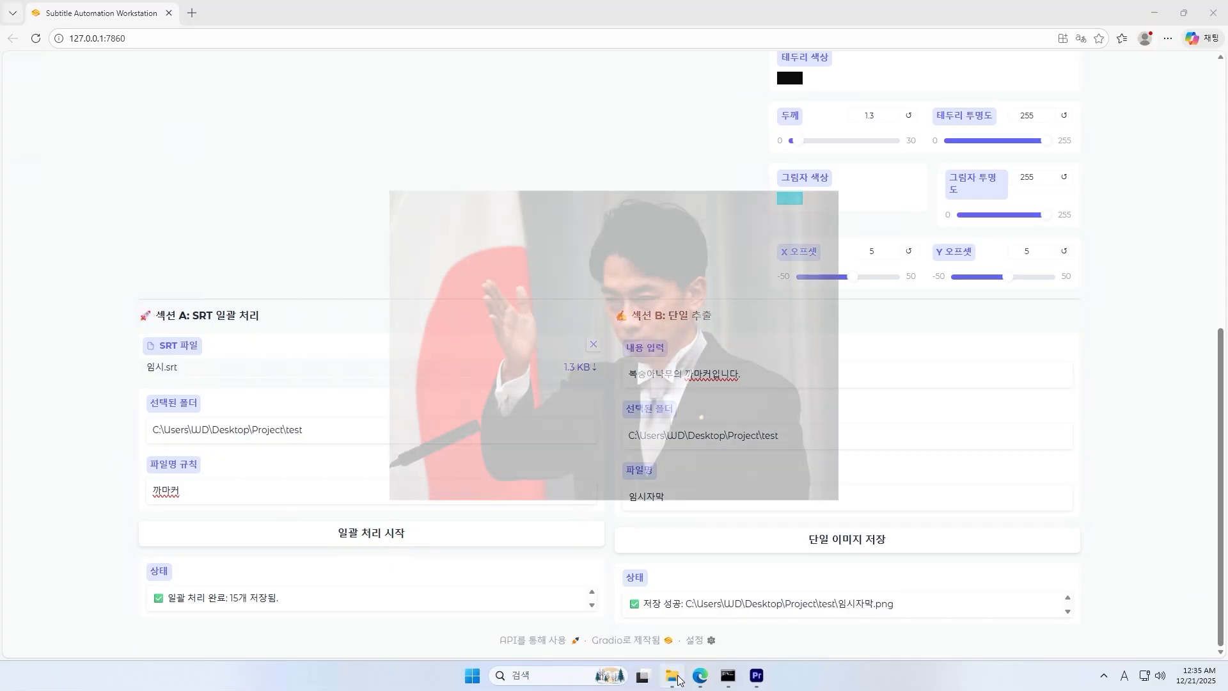
pyautogui.doubleClick(533, 283)
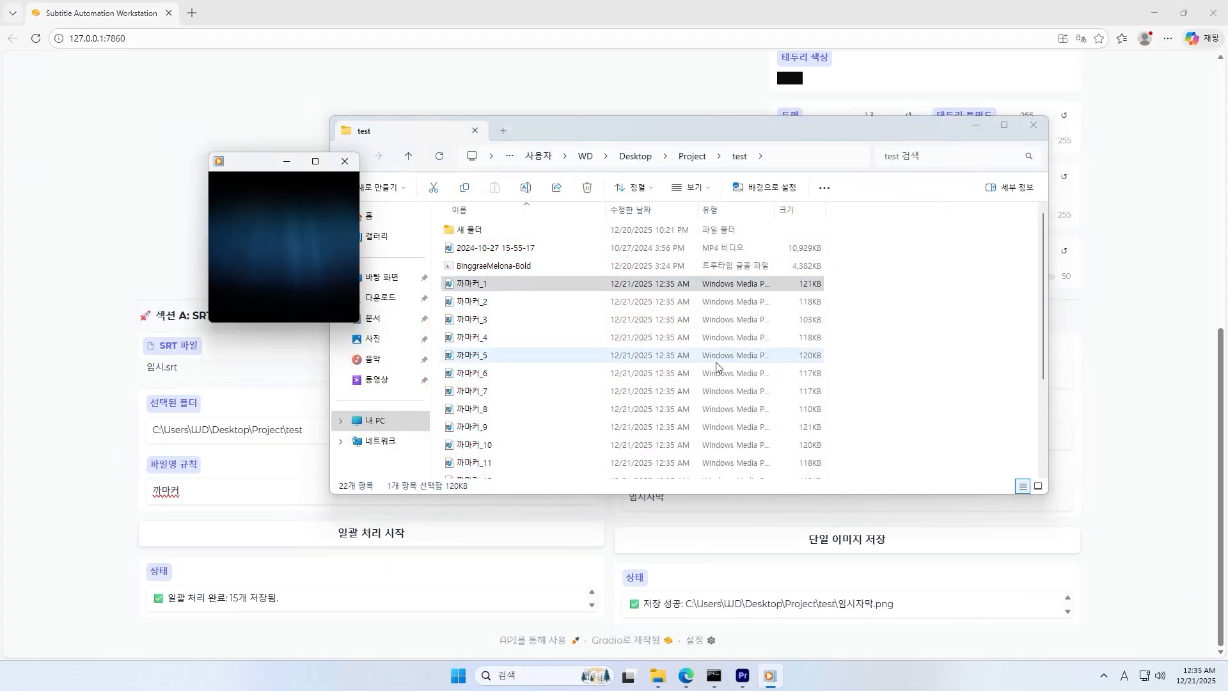
pyautogui.doubleClick(560, 430)
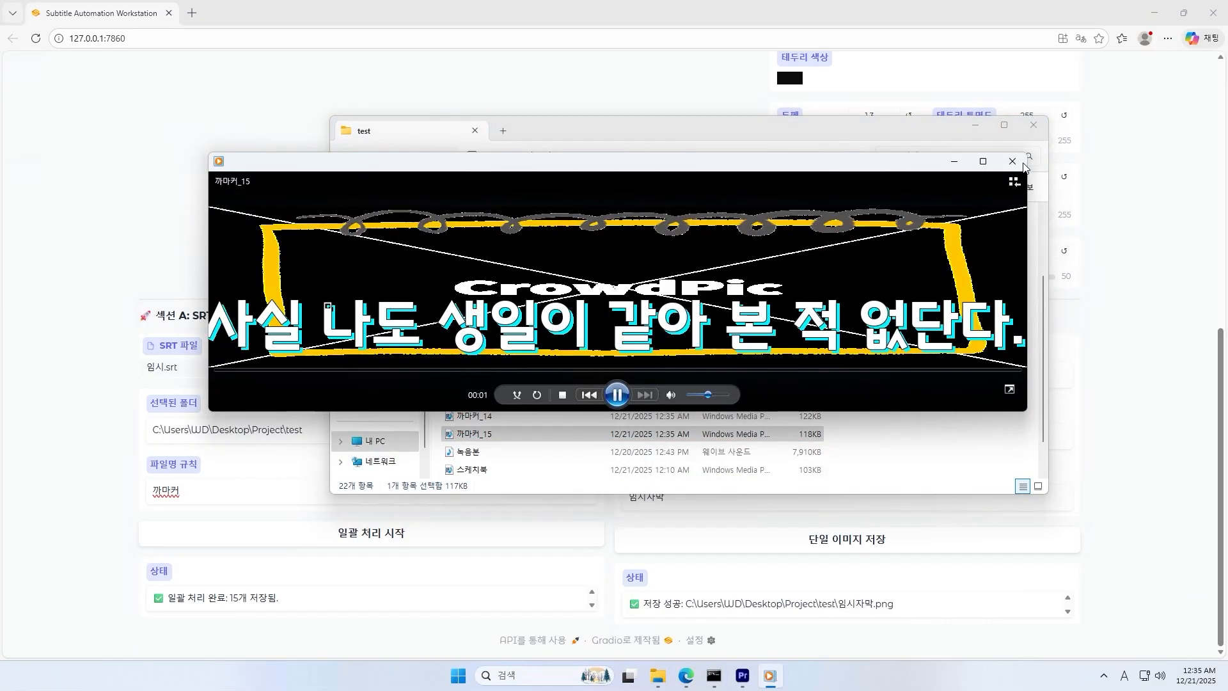
pyautogui.click(1026, 163)
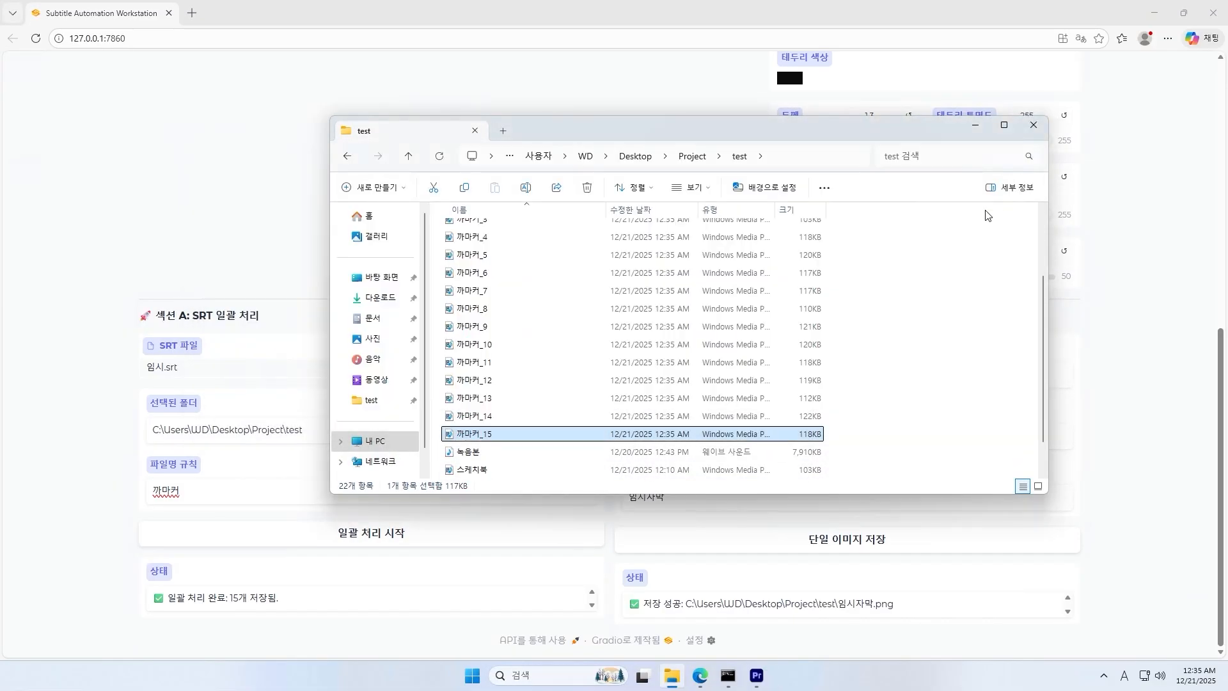
pyautogui.click(1007, 110)
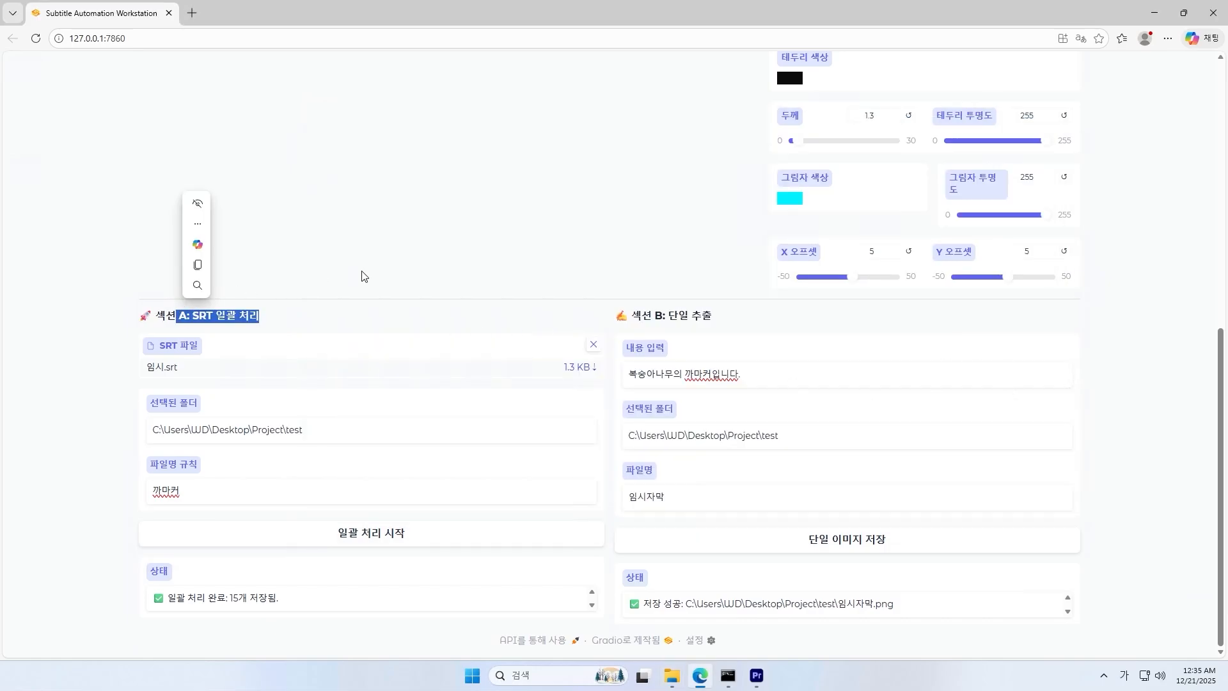
# Review the SRT extraction page and the subtitle image settings, and open the Premiere Pro clip placement page
pyautogui.scroll(10, 358, 274)
pyautogui.click(195, 98)
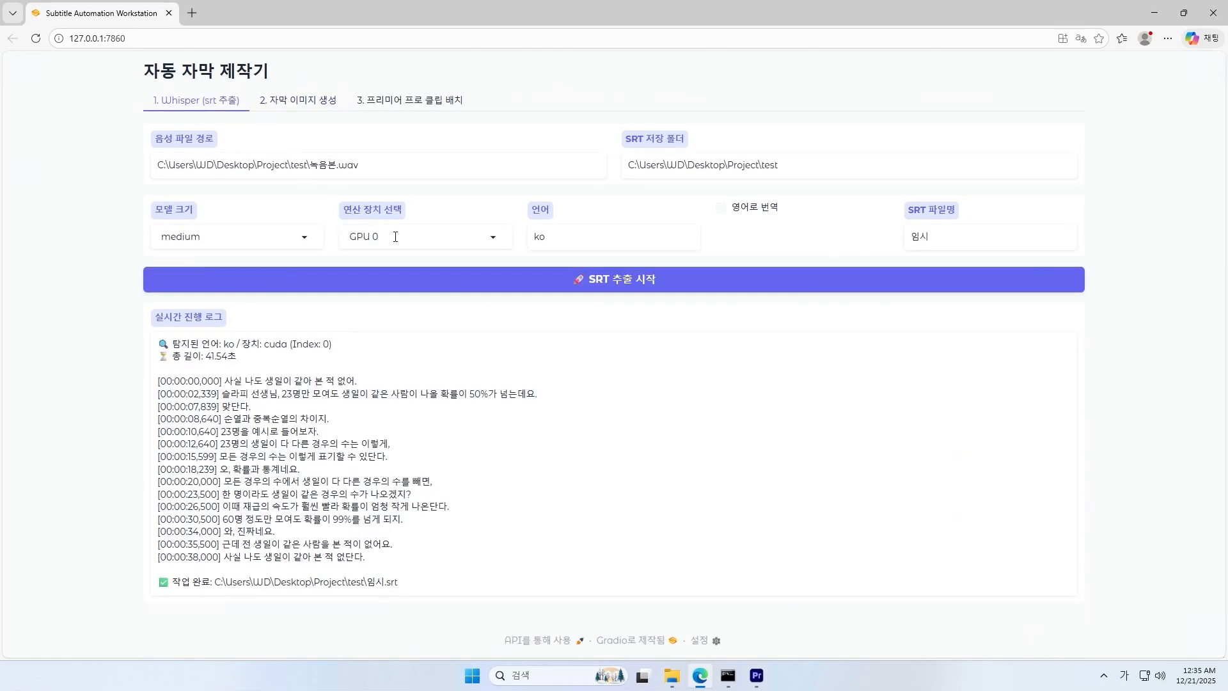
pyautogui.click(326, 104)
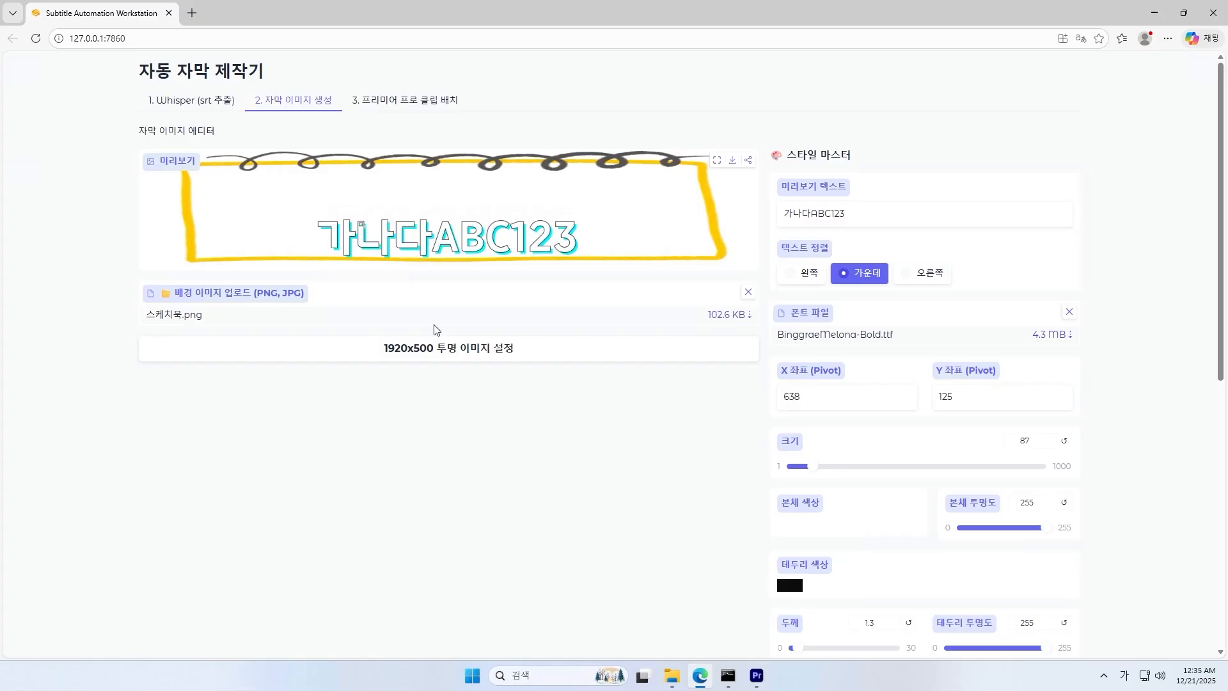
pyautogui.scroll(-4, 448, 345)
pyautogui.scroll(4, 492, 392)
pyautogui.scroll(-7, 548, 197)
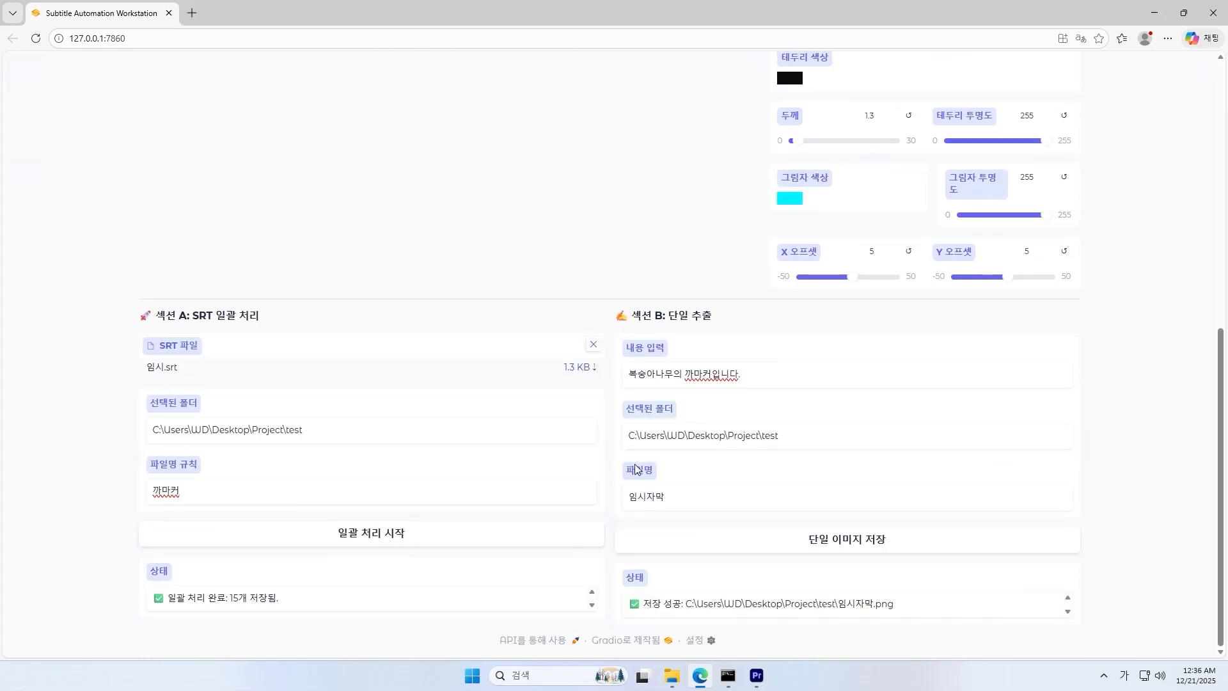
pyautogui.scroll(2, 518, 432)
pyautogui.scroll(5, 518, 432)
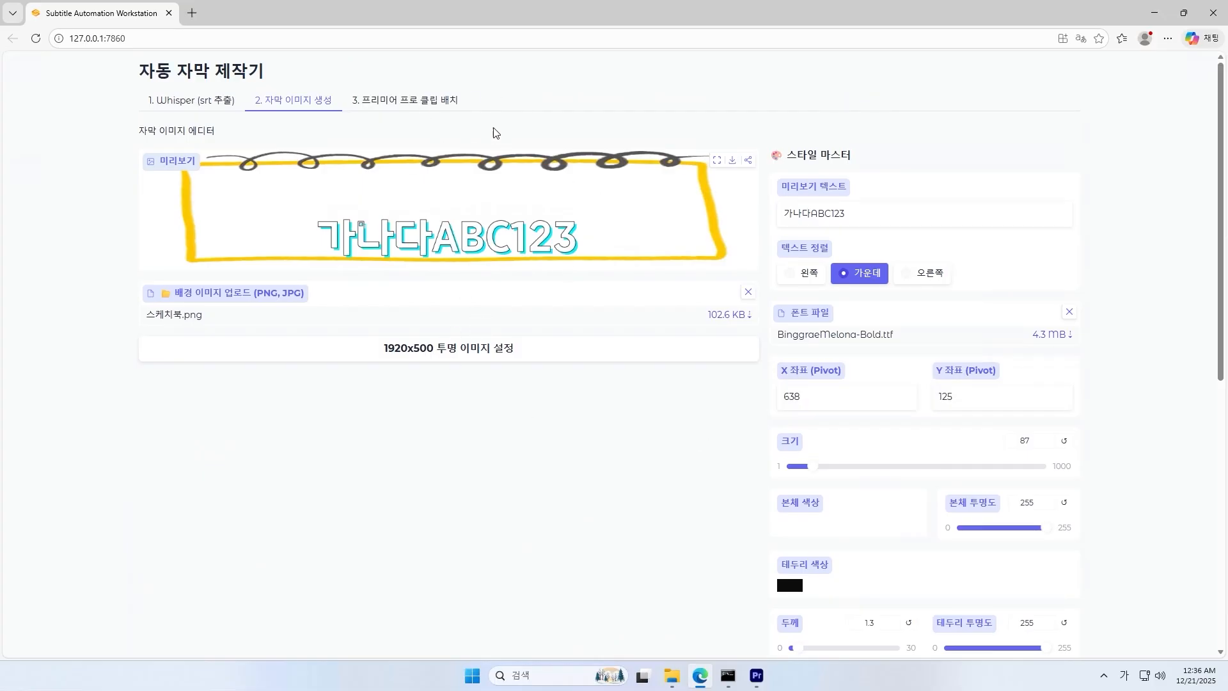
pyautogui.click(450, 102)
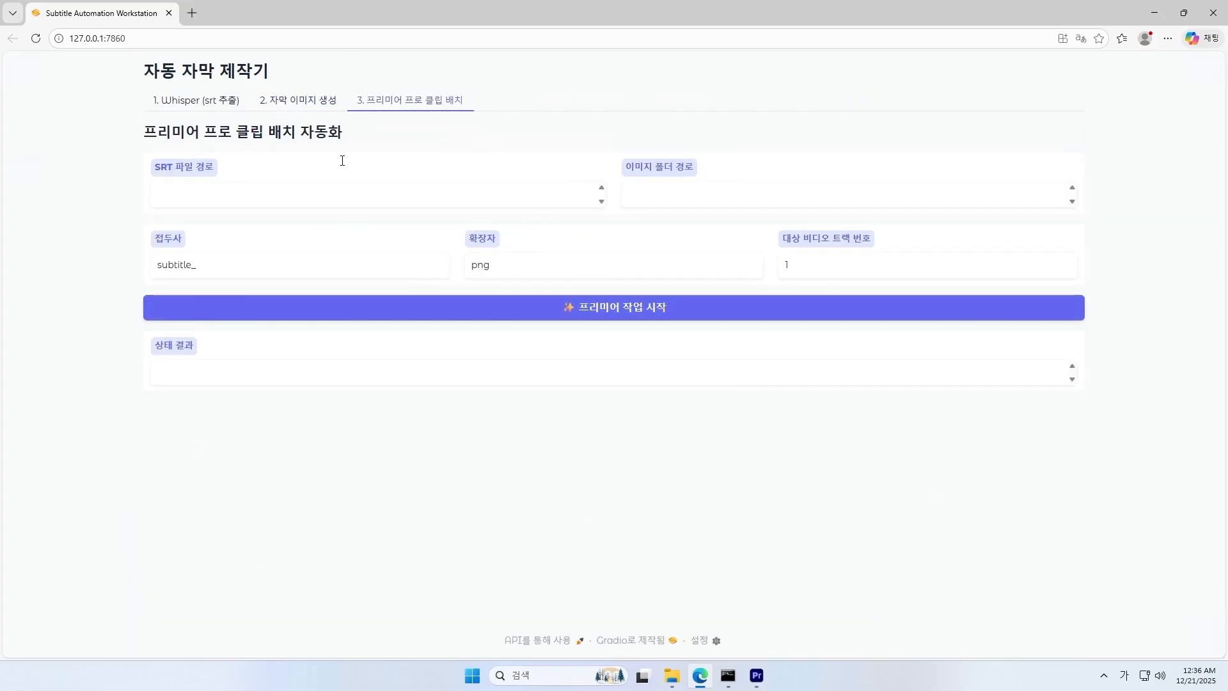
pyautogui.click(296, 101)
pyautogui.click(411, 106)
# Switch to Premiere Pro and add 임시.srt to the timeline as a new caption track starting at the source timecode
pyautogui.click(756, 675)
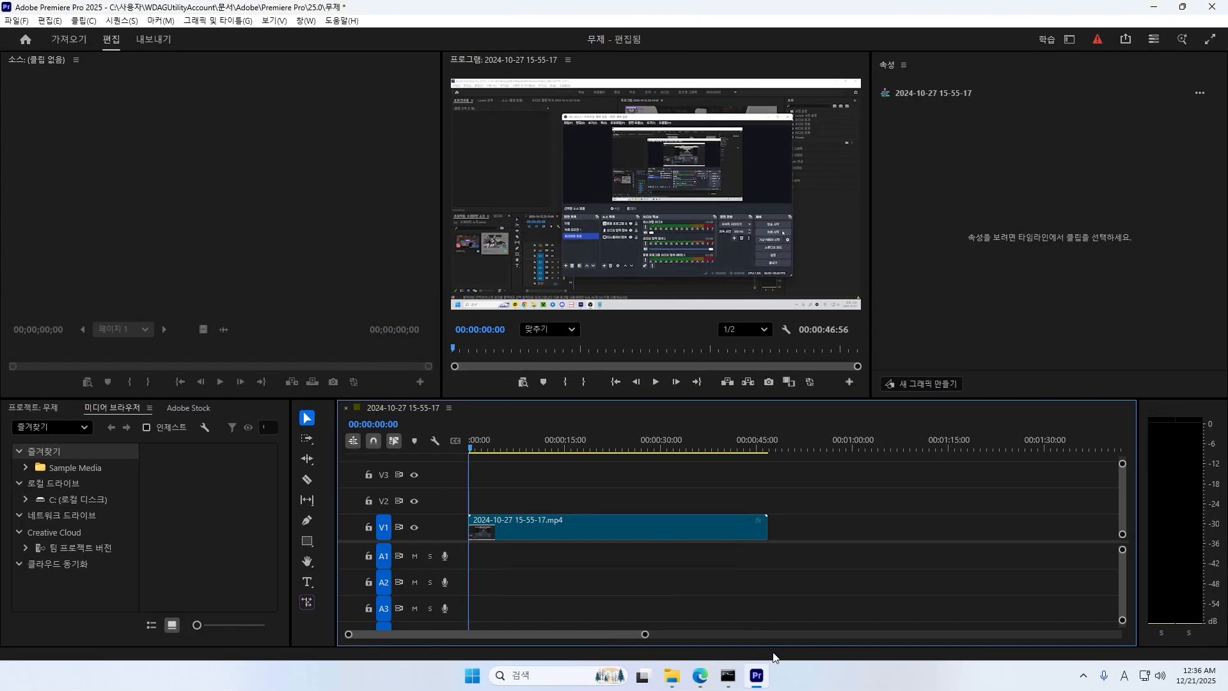
pyautogui.hotkey('alt', 'Tab')
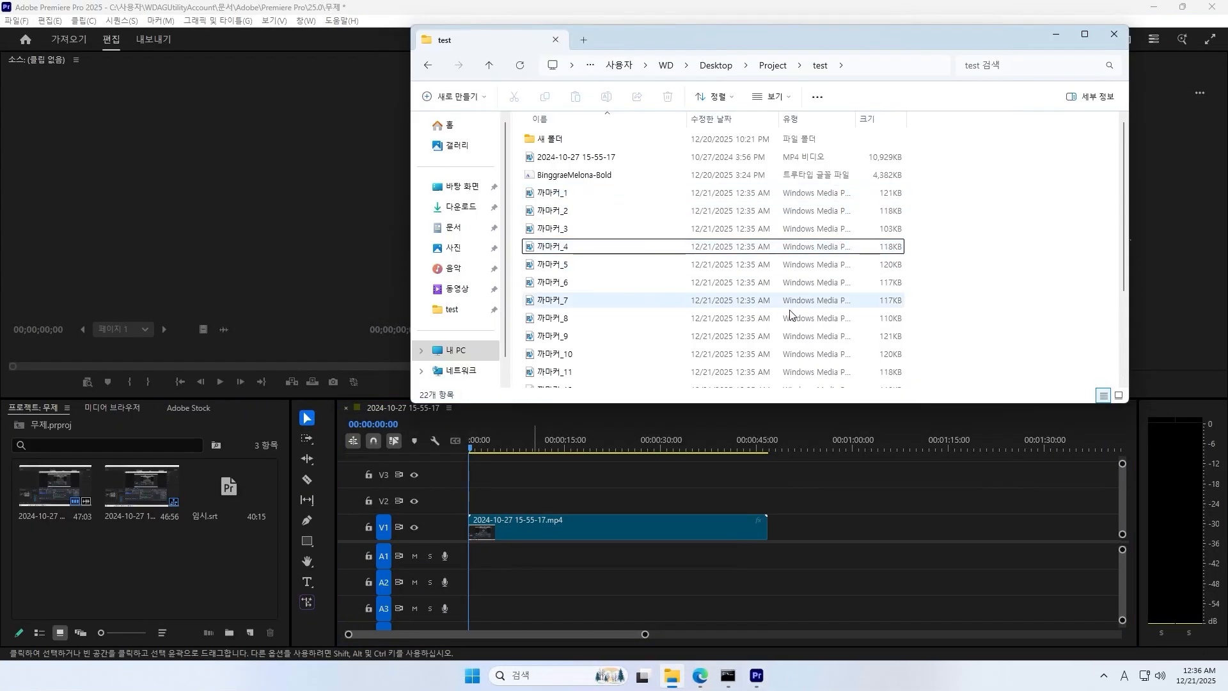
pyautogui.scroll(-3, 643, 307)
pyautogui.click(240, 516)
pyautogui.moveTo(239, 520); pyautogui.dragTo(515, 455)
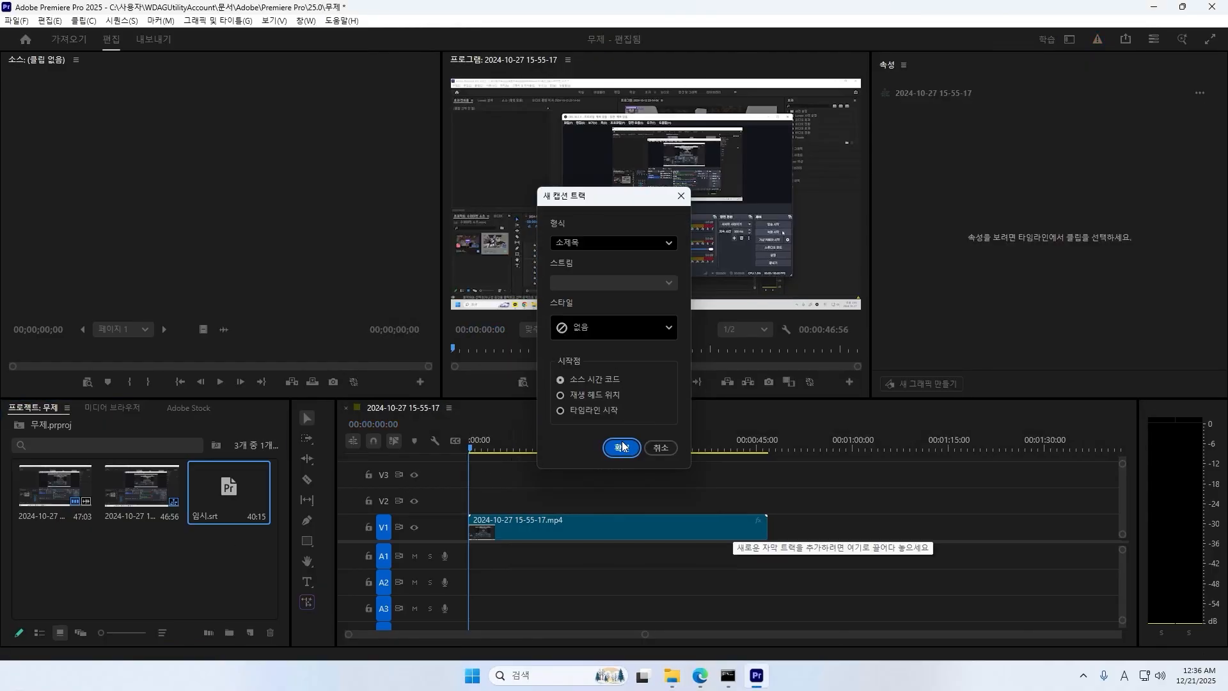
pyautogui.click(621, 448)
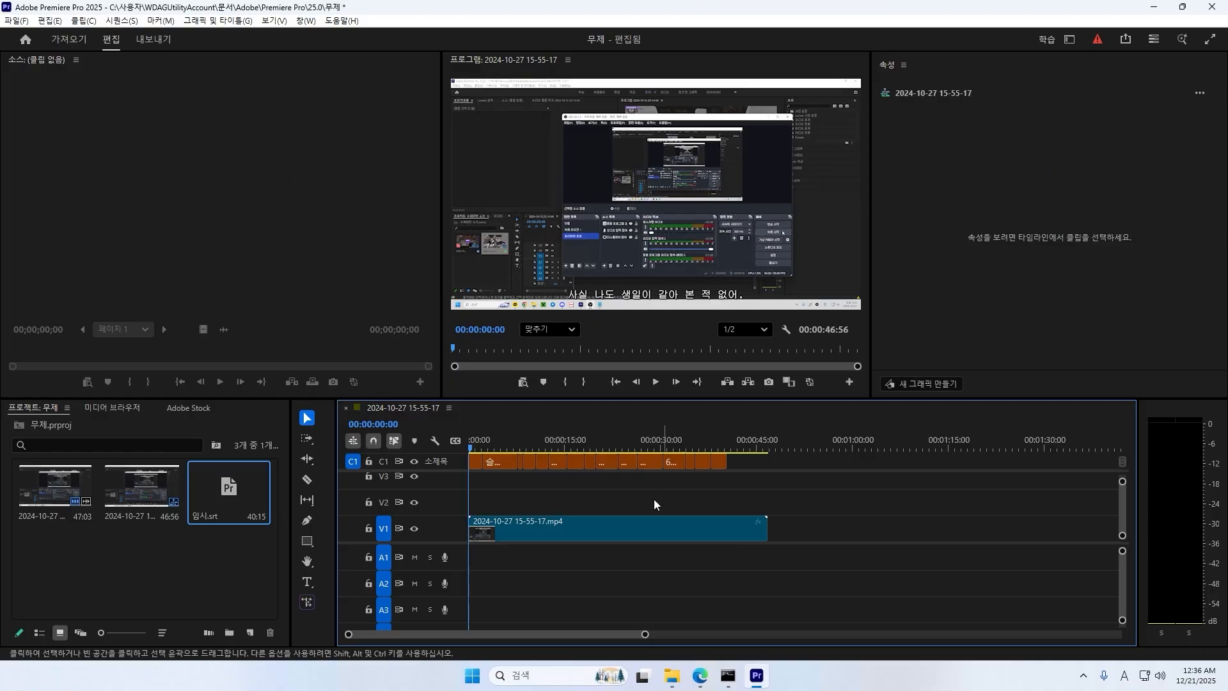
# Place 까마커_1 from the test folder at the start of track V2 and 까마커_2 at the second caption's start
pyautogui.hotkey('alt', 'Tab')
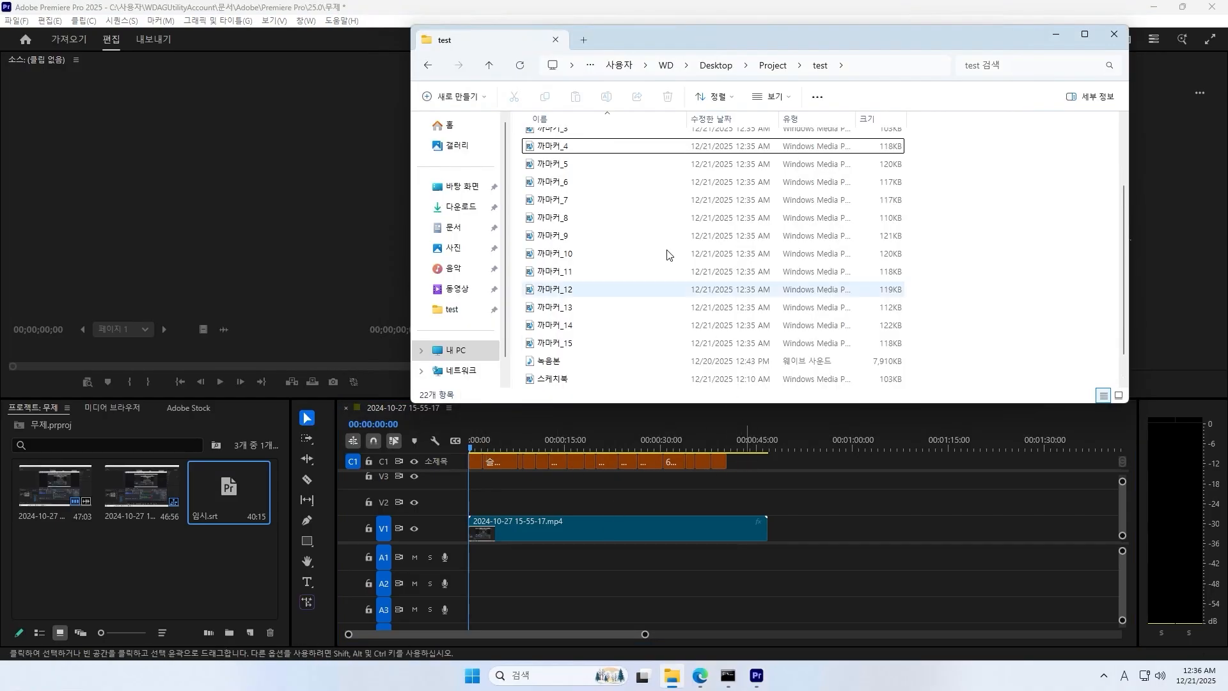
pyautogui.scroll(2, 666, 255)
pyautogui.moveTo(607, 137); pyautogui.dragTo(474, 502)
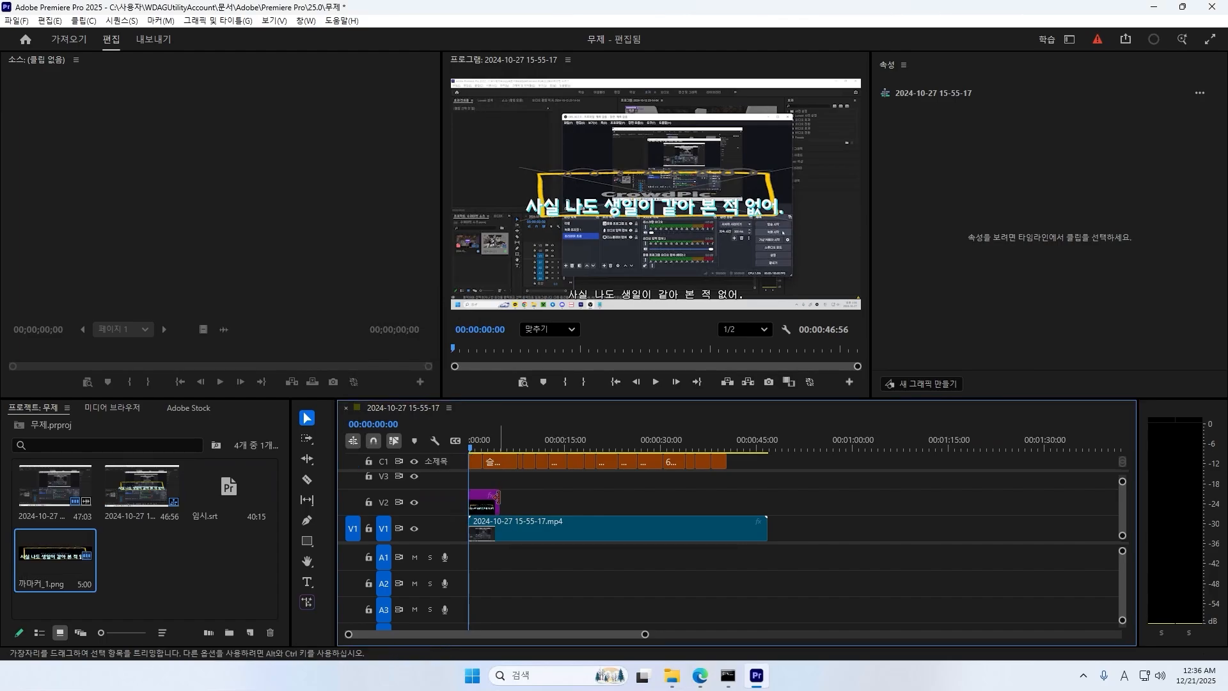
pyautogui.hotkey('alt', 'Tab')
pyautogui.moveTo(554, 154); pyautogui.dragTo(516, 499)
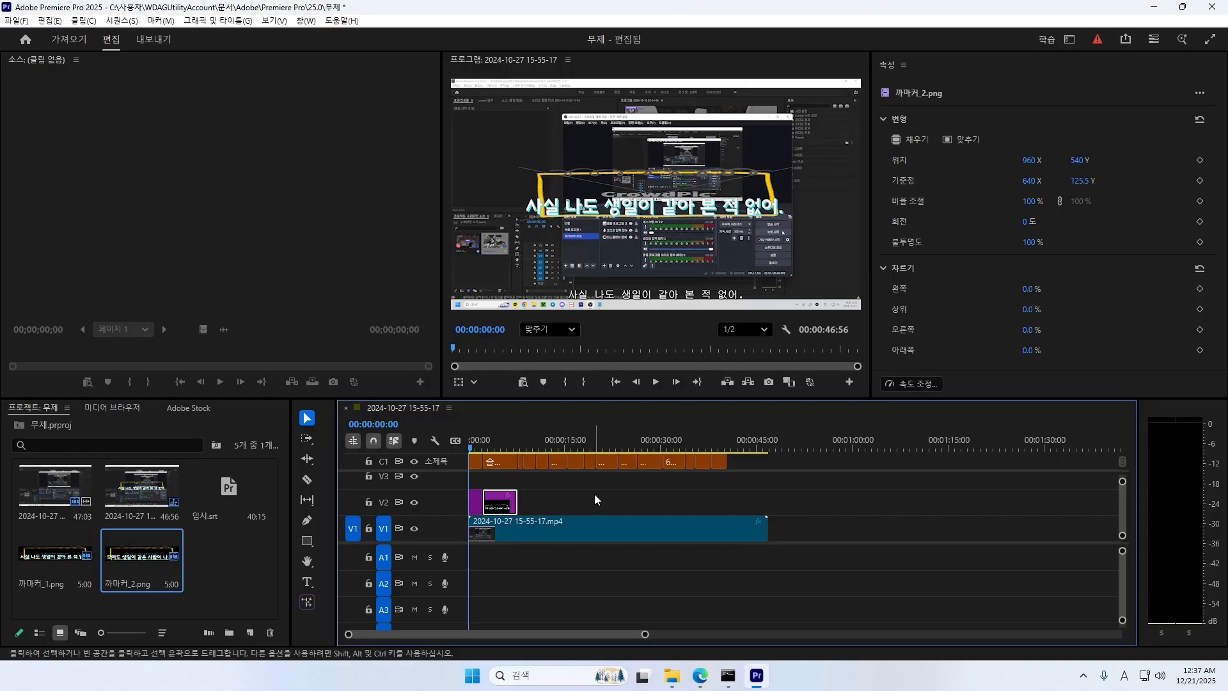
# Switch to the subtitle web app and enter the full path of 임시.srt and the test folder's path as the image folder
pyautogui.click(547, 497)
pyautogui.hotkey('alt', 'Tab')
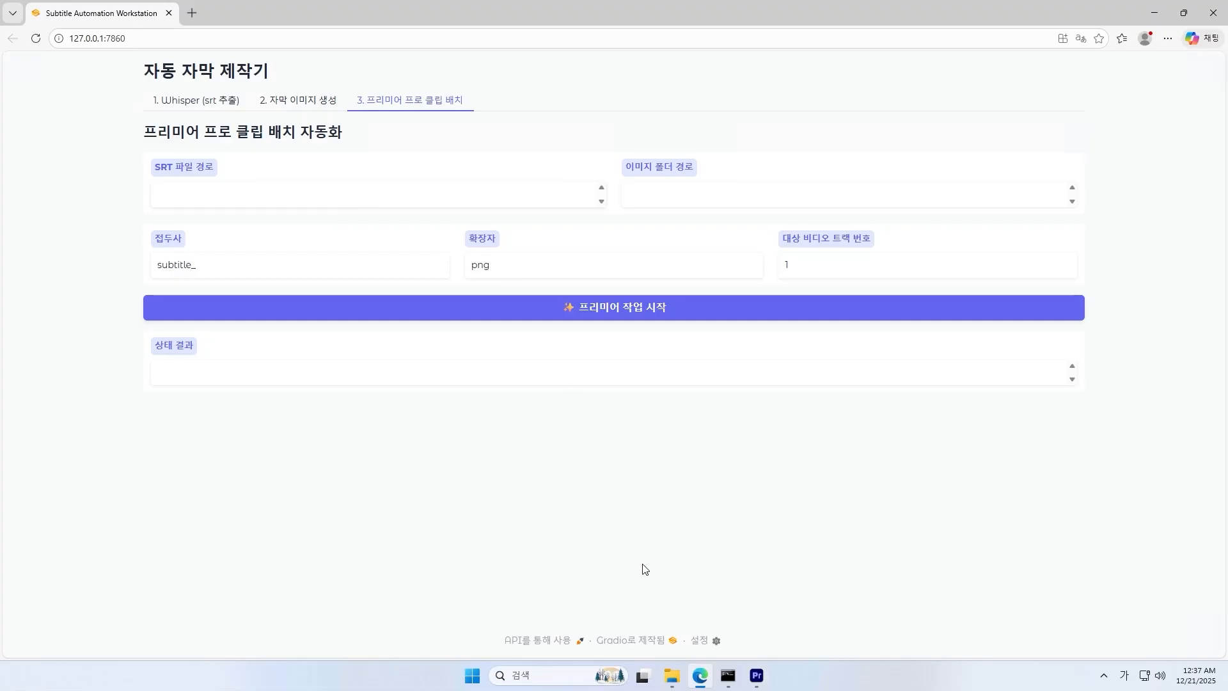
pyautogui.click(673, 676)
pyautogui.scroll(-3, 848, 285)
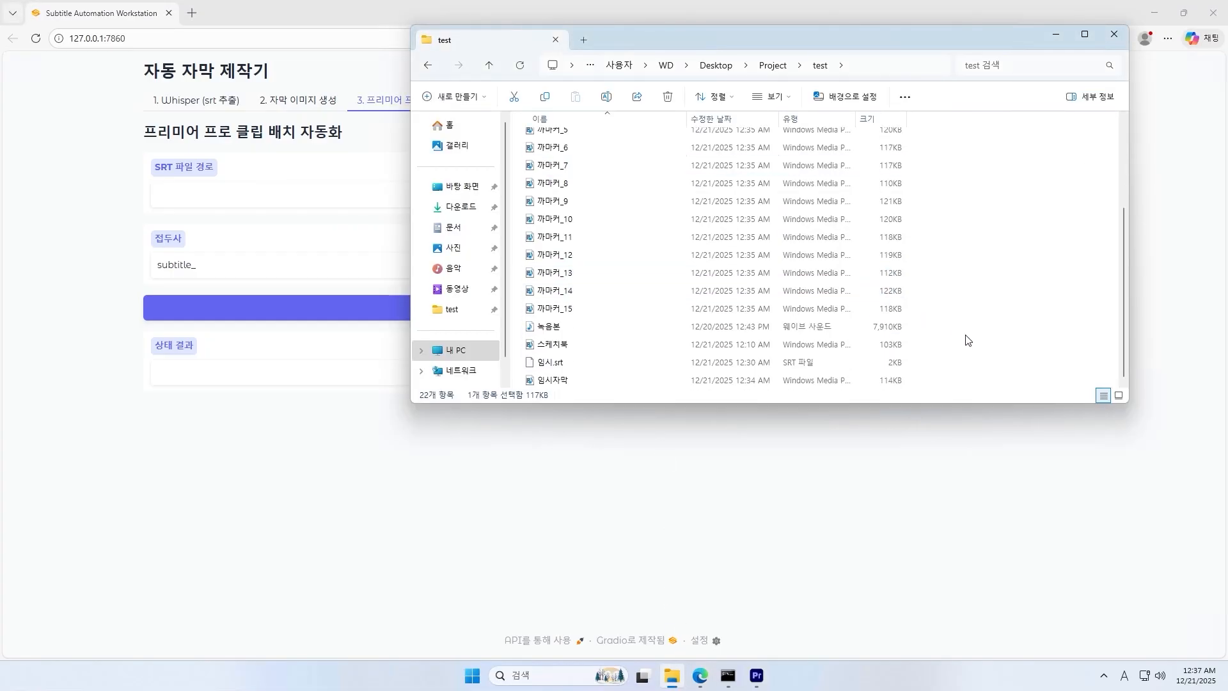
pyautogui.click(639, 363)
pyautogui.rightClick(642, 362)
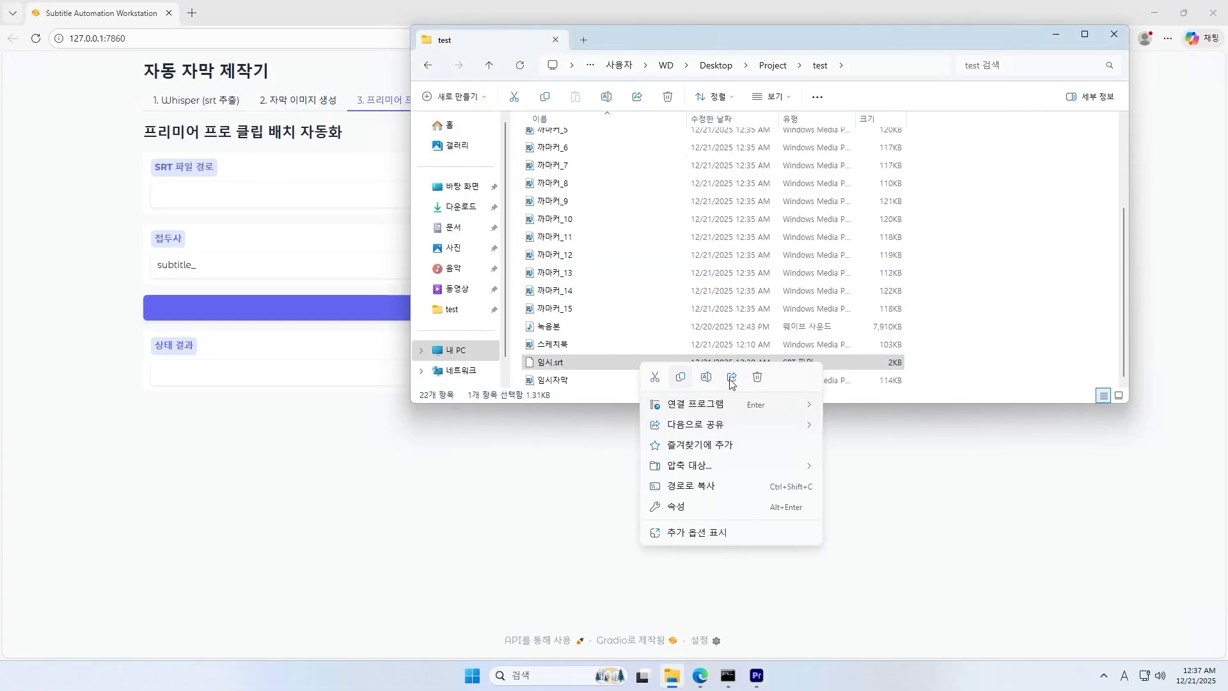
pyautogui.click(722, 487)
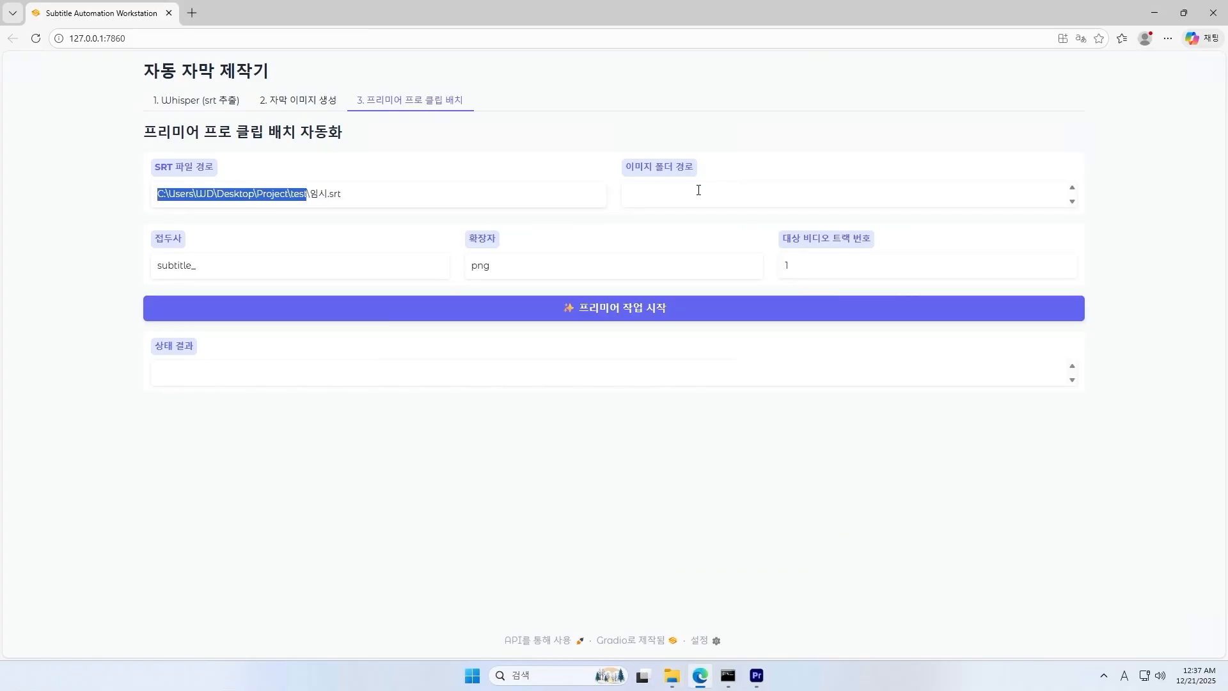
pyautogui.click(699, 190)
pyautogui.write('C:\\Users\\WD\\Desktop\\Project\\test')
# Check the 까마커_1 to 까마커_15 images and the folder path in File Explorer, and return to the web app
pyautogui.click(671, 677)
pyautogui.scroll(3, 883, 296)
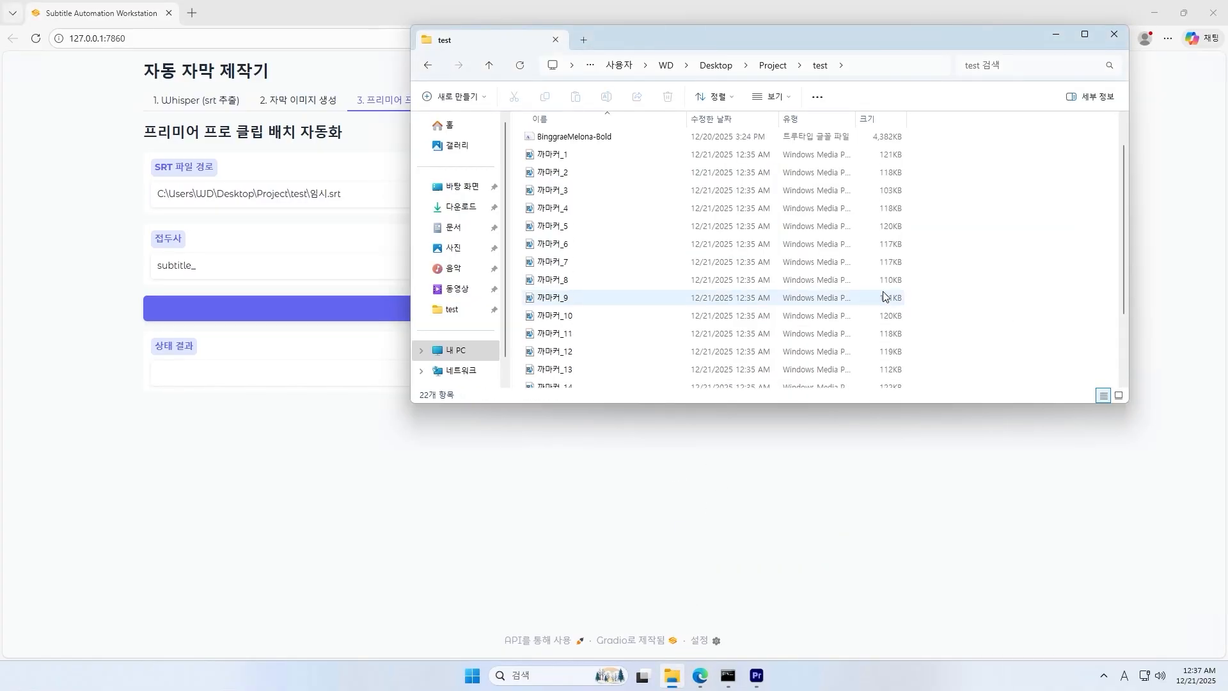
pyautogui.click(542, 156)
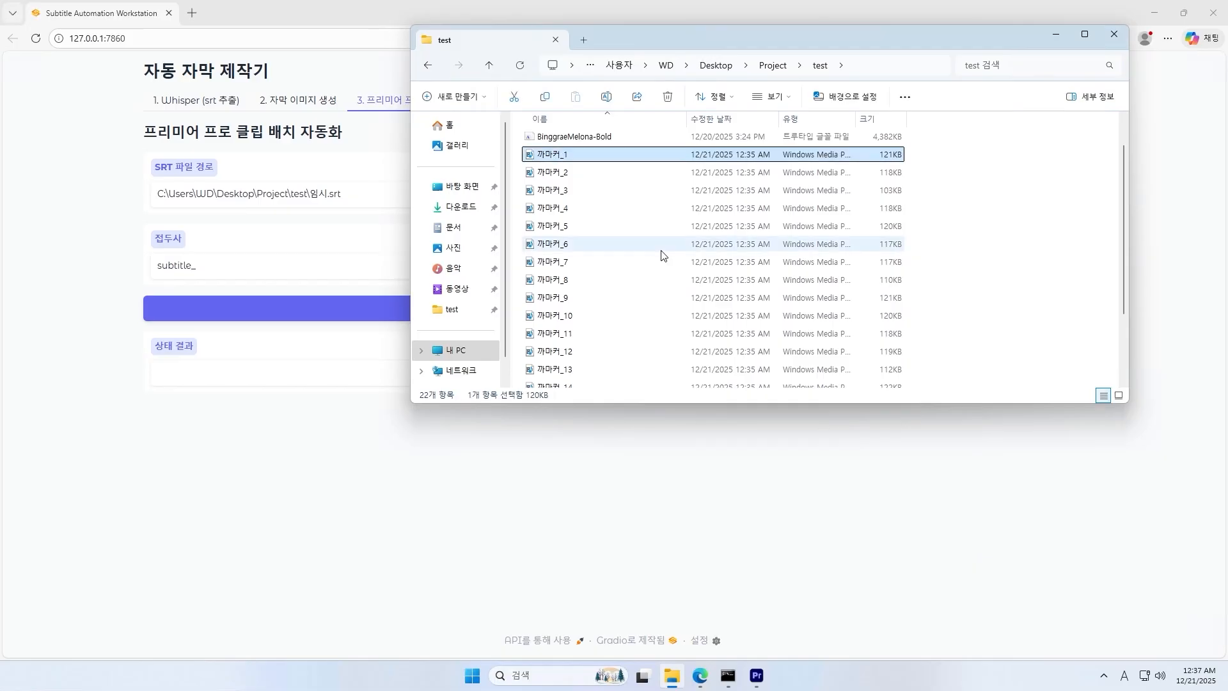
pyautogui.scroll(-1, 623, 307)
pyautogui.keyDown('shift'); pyautogui.click(598, 362); pyautogui.keyUp('shift')
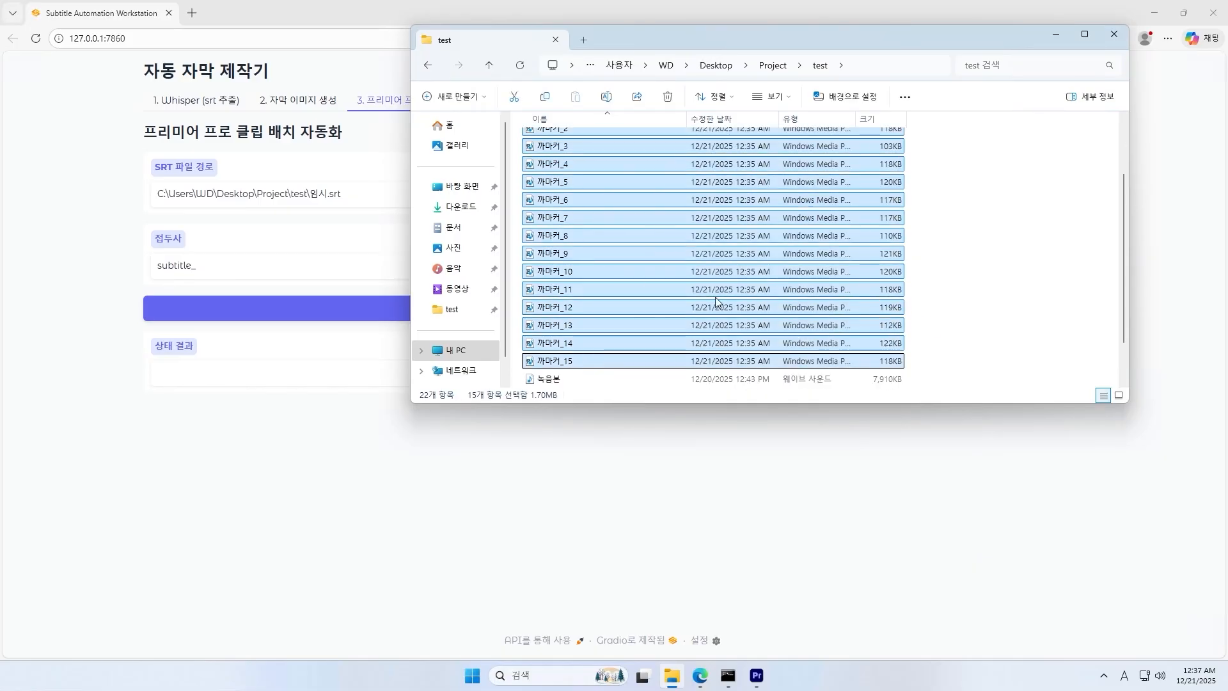
pyautogui.click(957, 315)
pyautogui.click(893, 64)
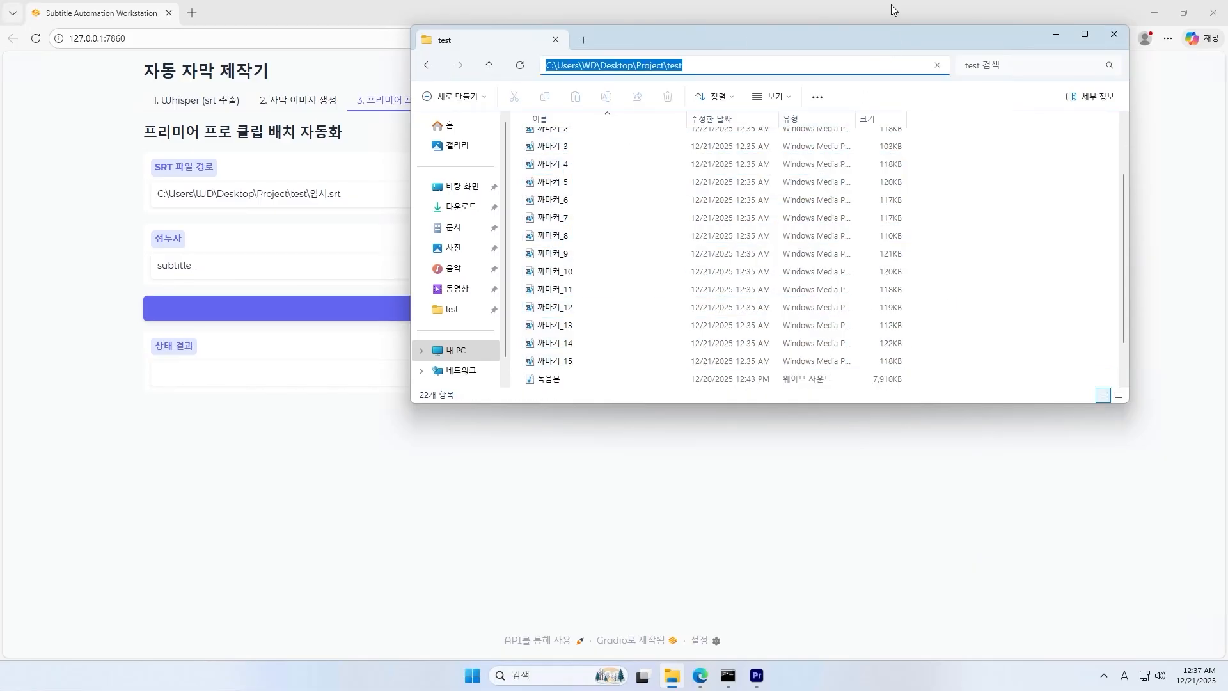
pyautogui.click(893, 10)
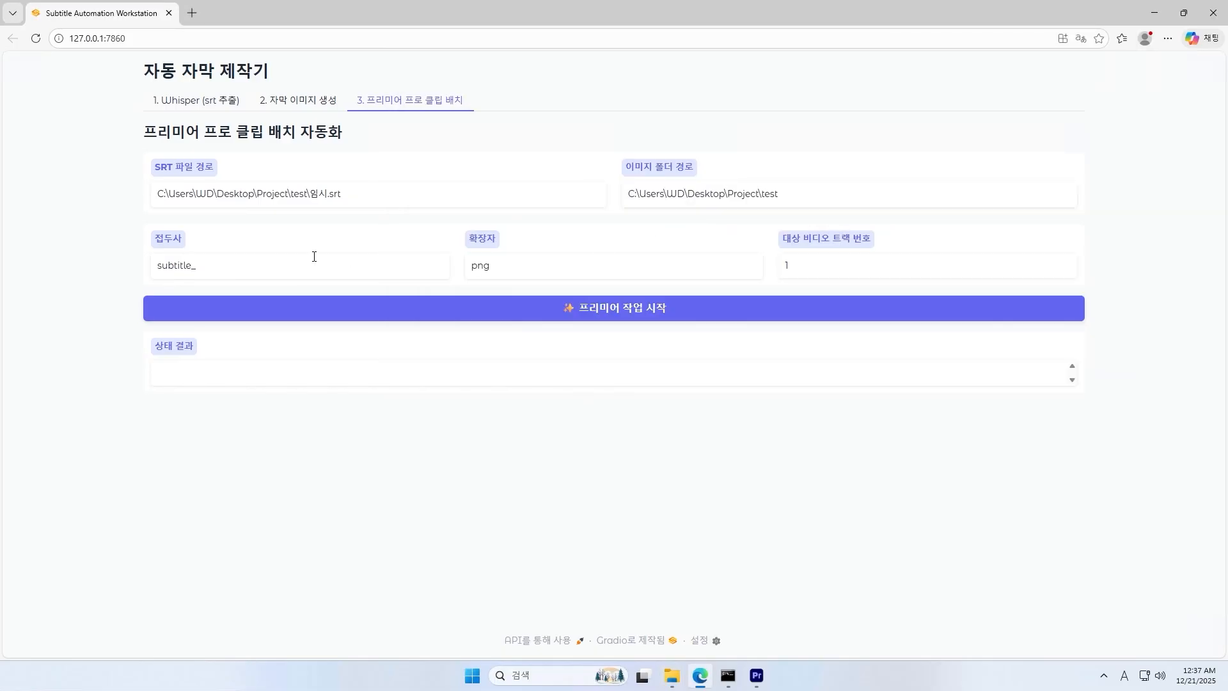
# Set the image file prefix to 까마커_ and keep the extension as png
pyautogui.doubleClick(191, 262)
pyautogui.write('Rk')
pyautogui.press('Hangul')
pyautogui.write('까마커_')
pyautogui.moveTo(237, 268); pyautogui.dragTo(128, 264)
pyautogui.click(504, 410)
pyautogui.click(516, 268)
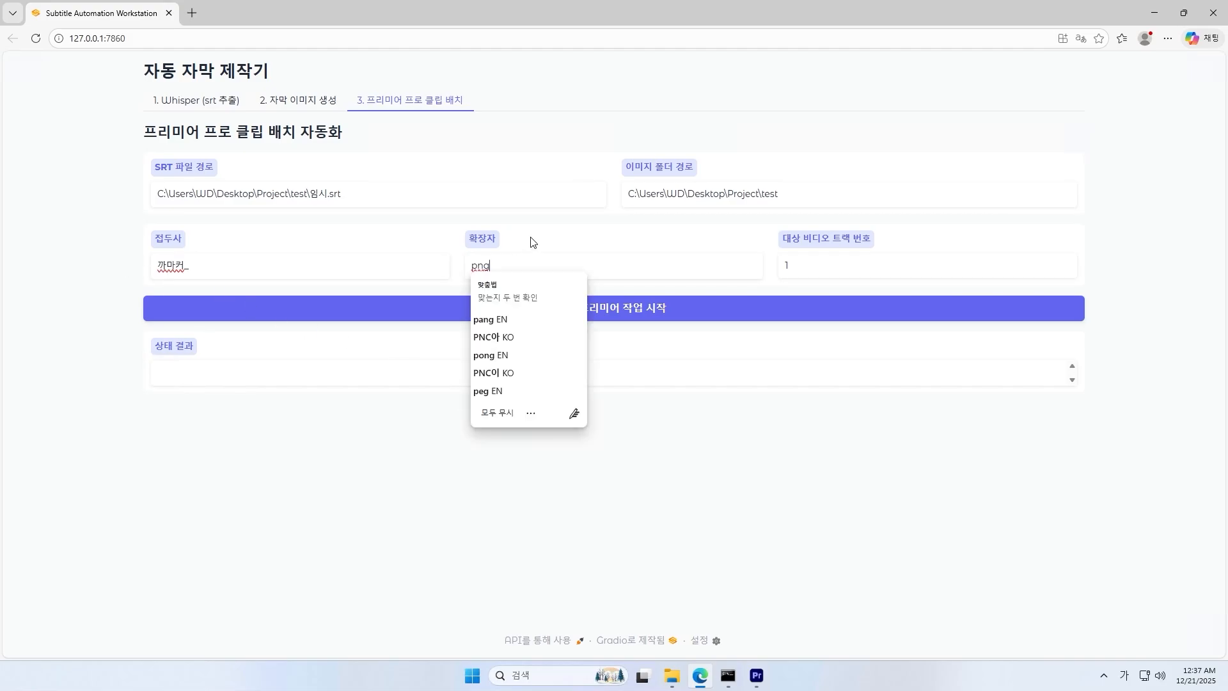
pyautogui.click(543, 238)
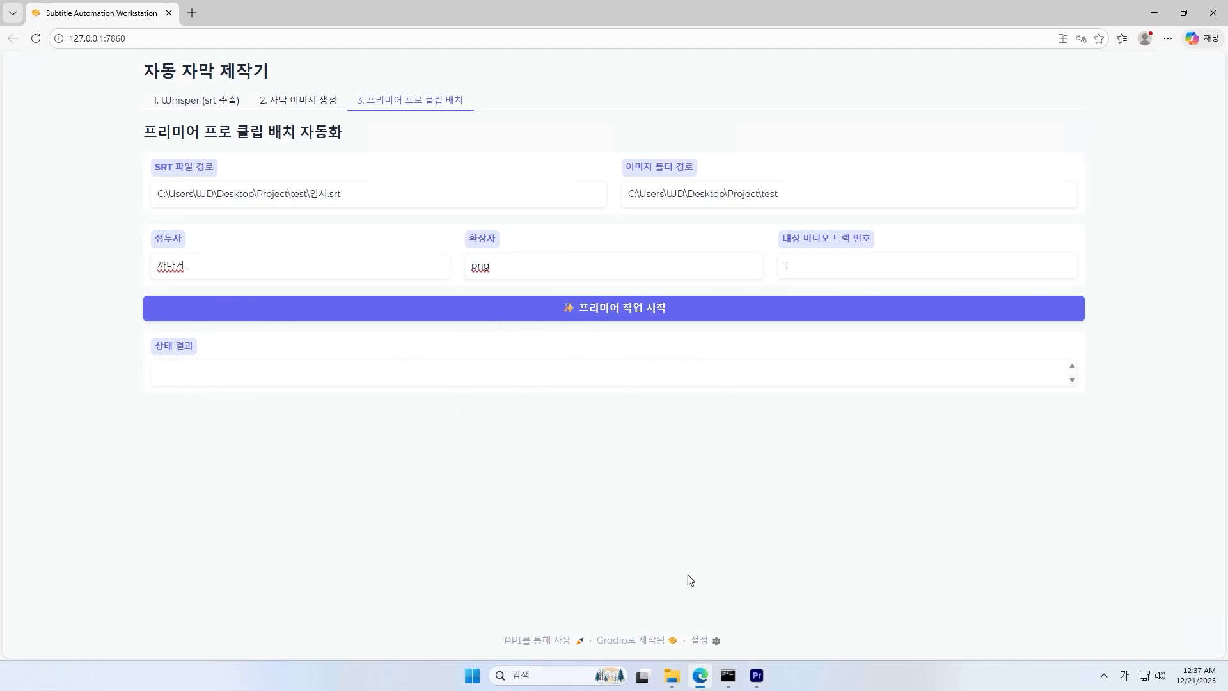
# Check the tracks in Premiere Pro, set the target video track number to 3 in the web app, and start the Premiere job
pyautogui.click(672, 676)
pyautogui.click(707, 524)
pyautogui.tripleClick(872, 241)
pyautogui.click(901, 247)
pyautogui.click(757, 675)
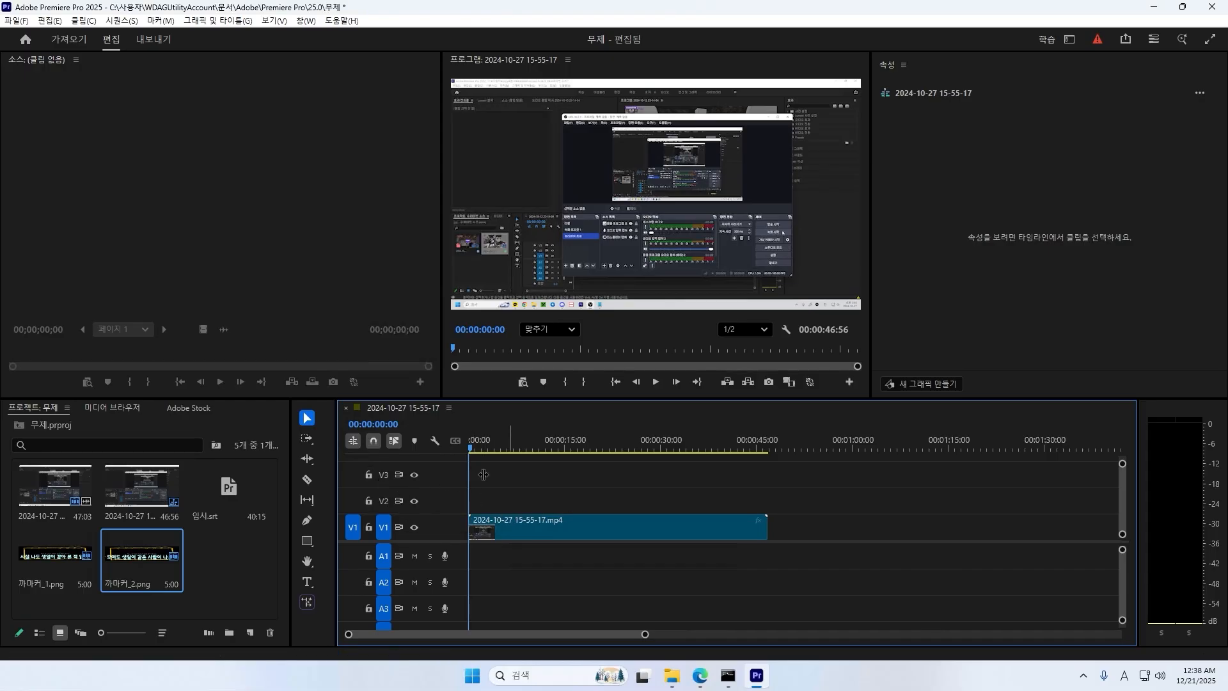
pyautogui.click(699, 675)
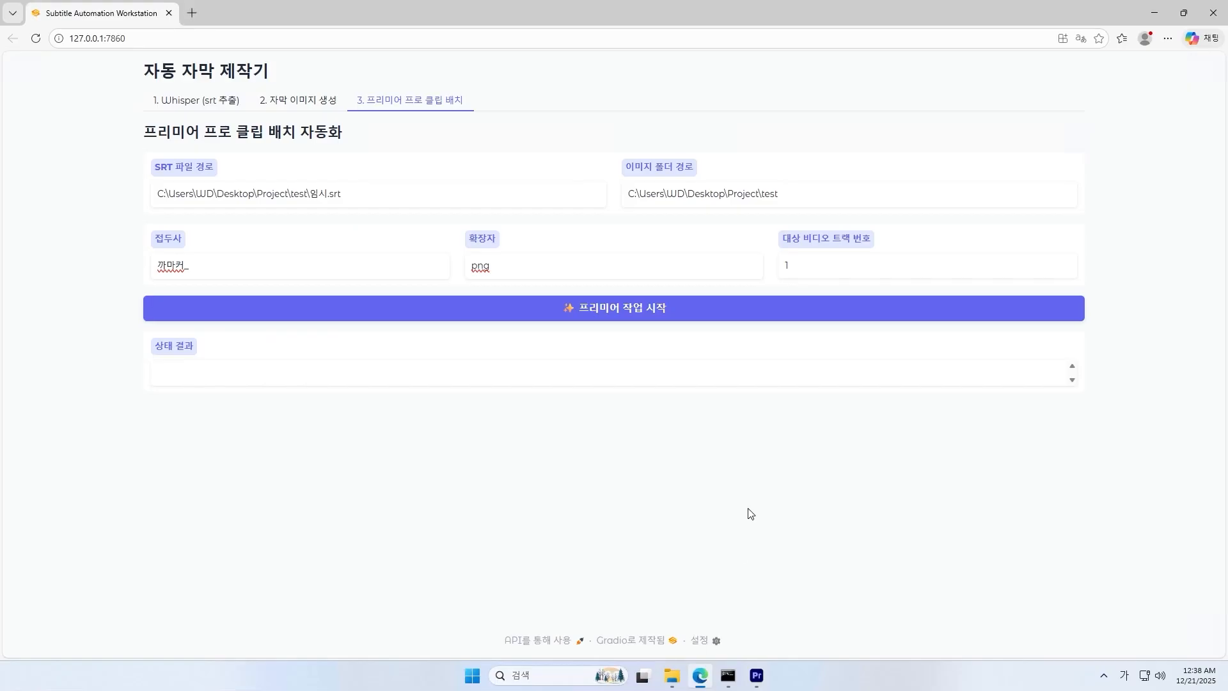
pyautogui.click(817, 260)
pyautogui.click(639, 312)
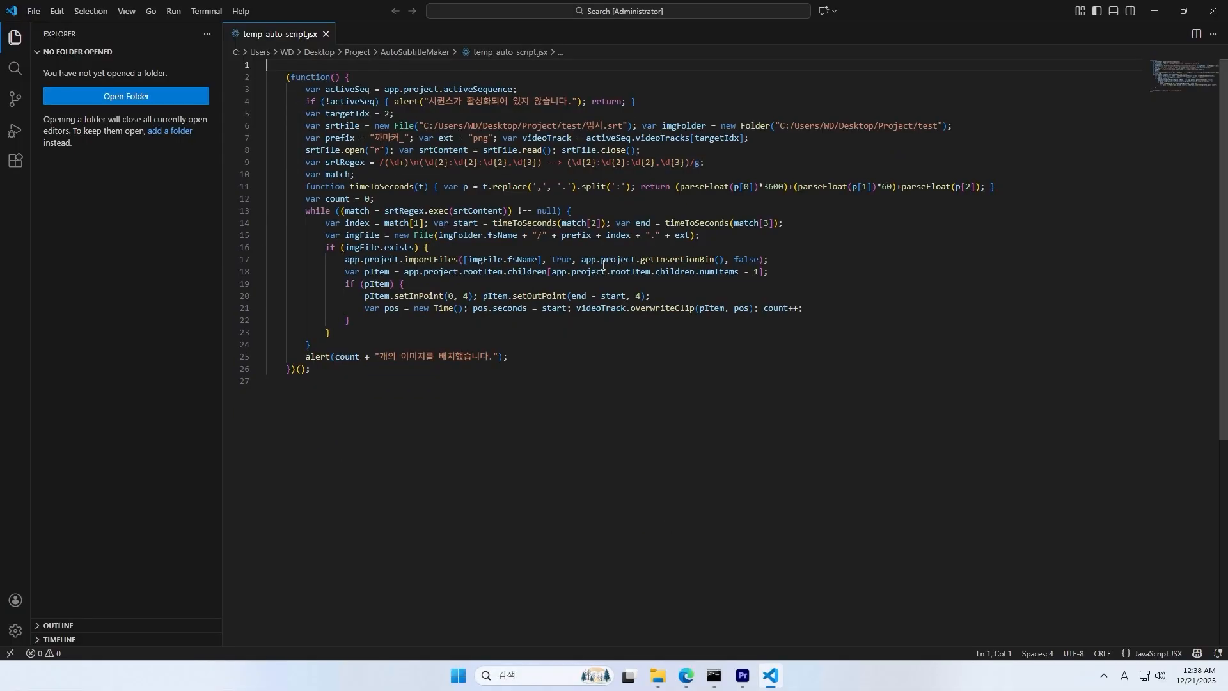
# Find and install Adobe's ExtendScript Debugger extension in VS Code, and return to temp_auto_script.jsx
pyautogui.click(15, 160)
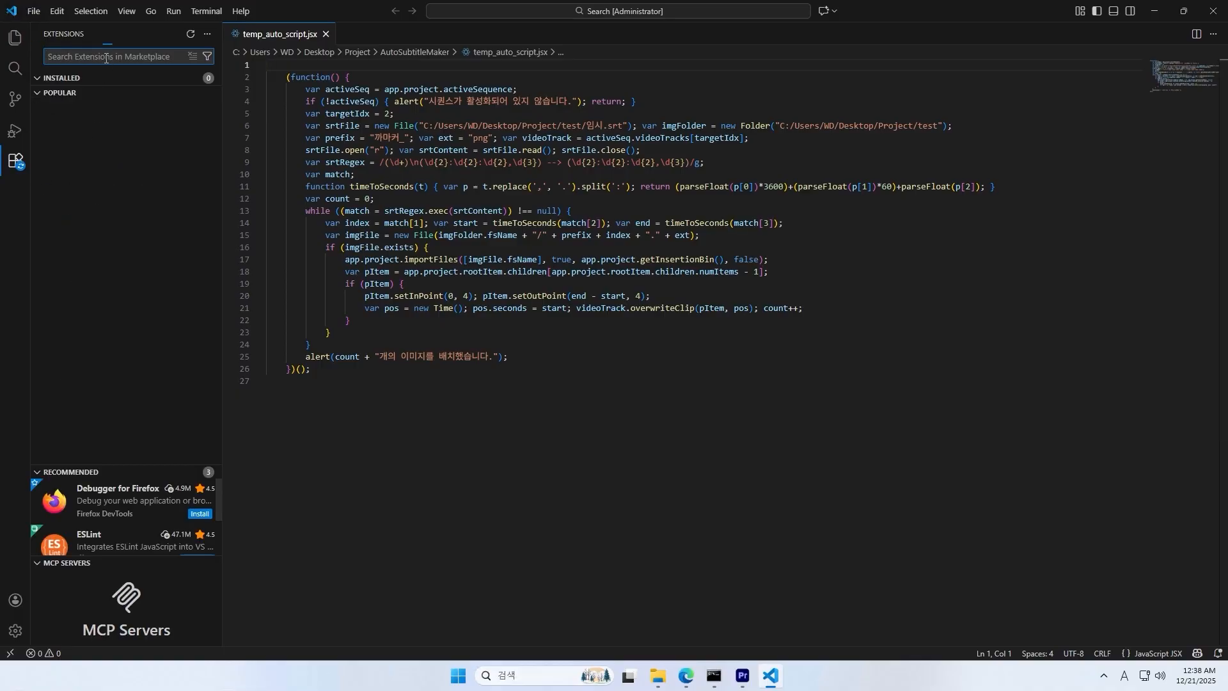
pyautogui.write('ExtendScript')
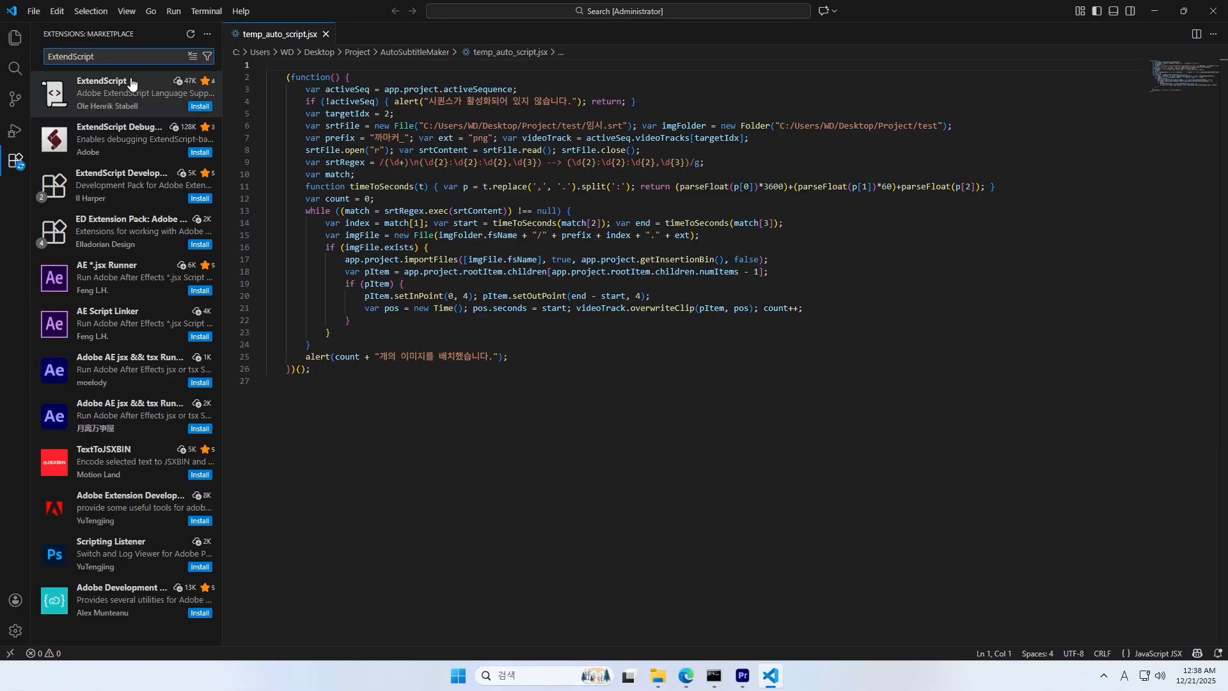
pyautogui.click(160, 136)
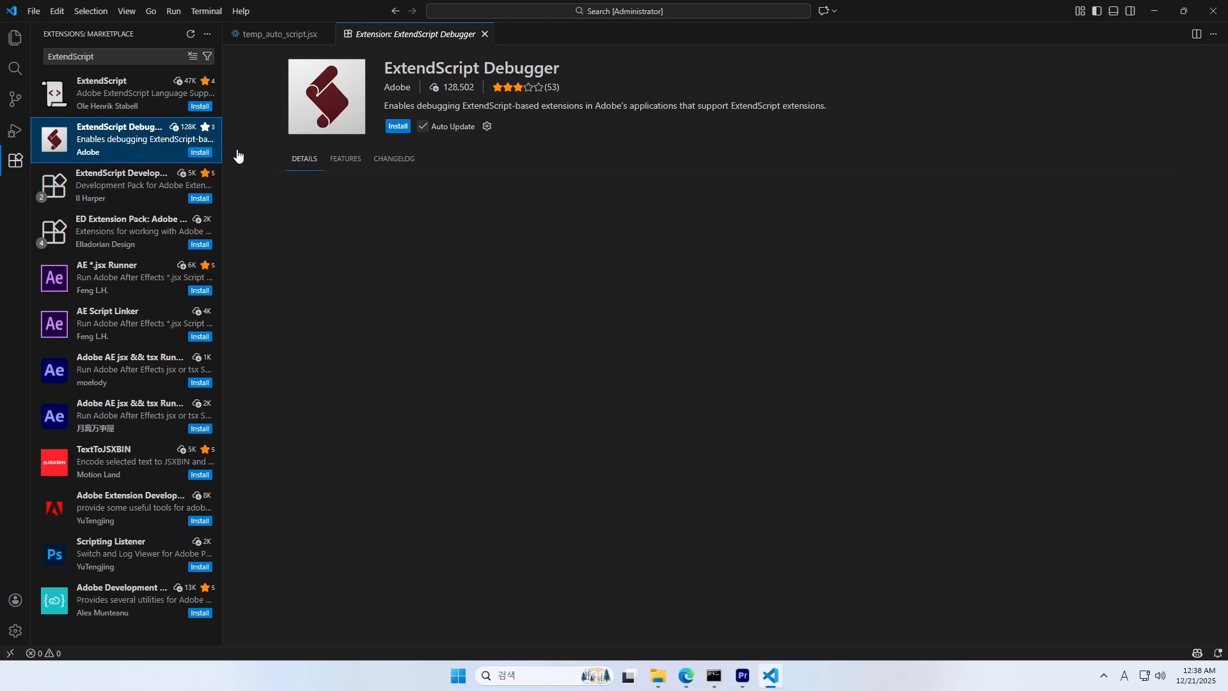
pyautogui.moveTo(385, 70); pyautogui.dragTo(592, 76)
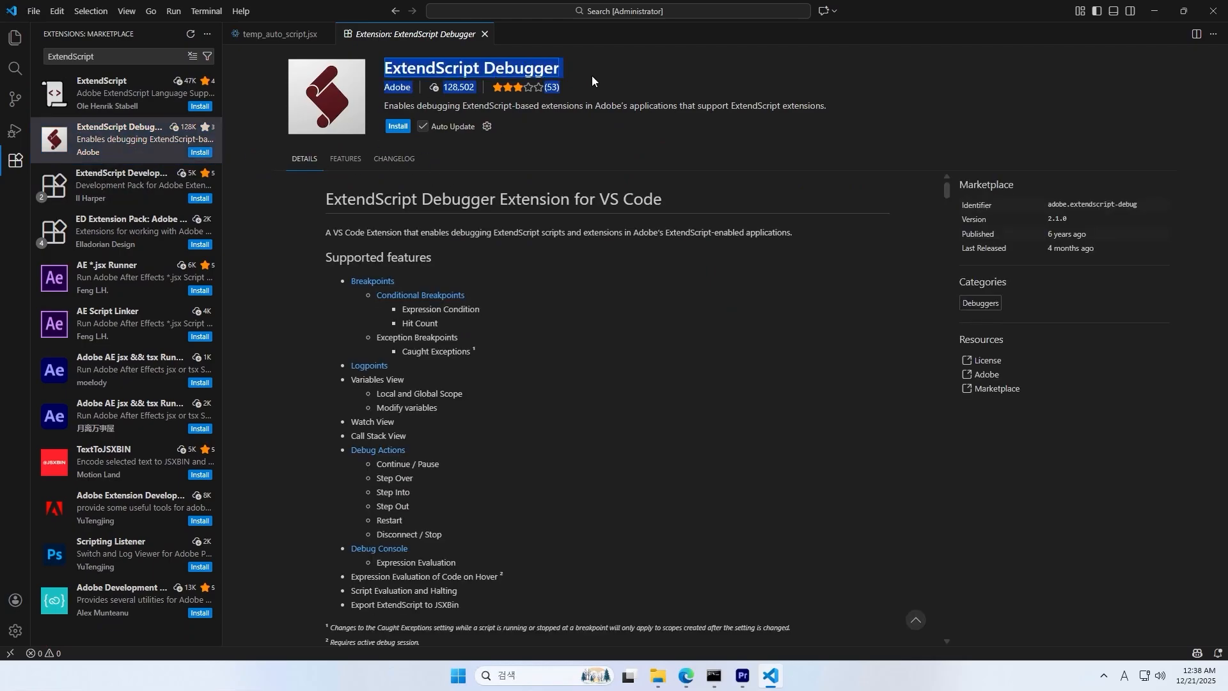
pyautogui.click(569, 67)
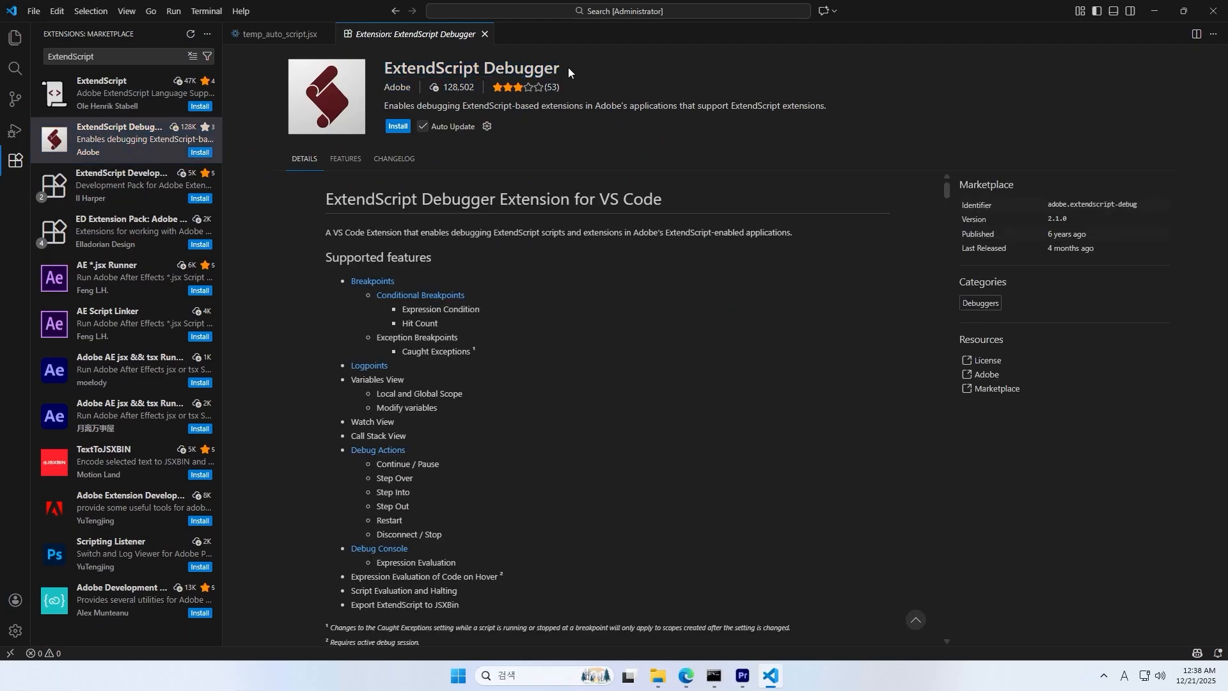
pyautogui.click(397, 126)
pyautogui.click(618, 411)
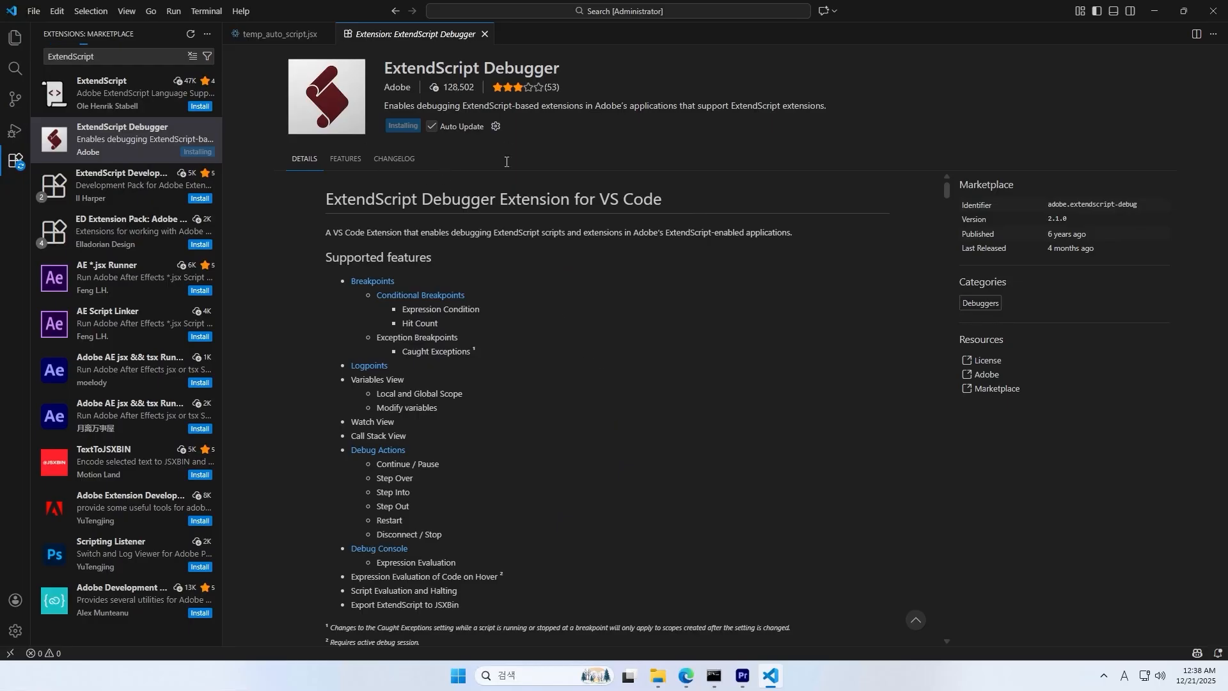
pyautogui.click(484, 34)
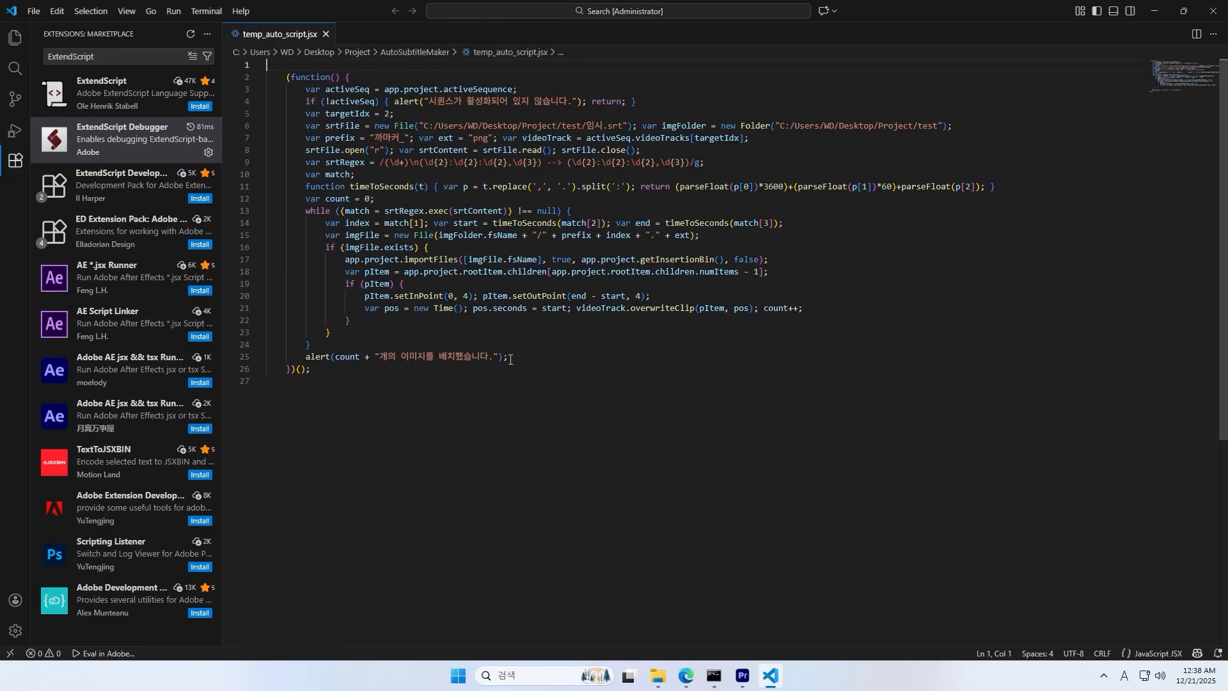
# Evaluate temp_auto_script.jsx in Adobe Premiere Pro to place the subtitle images on V3, and dismiss the script alert
pyautogui.click(108, 654)
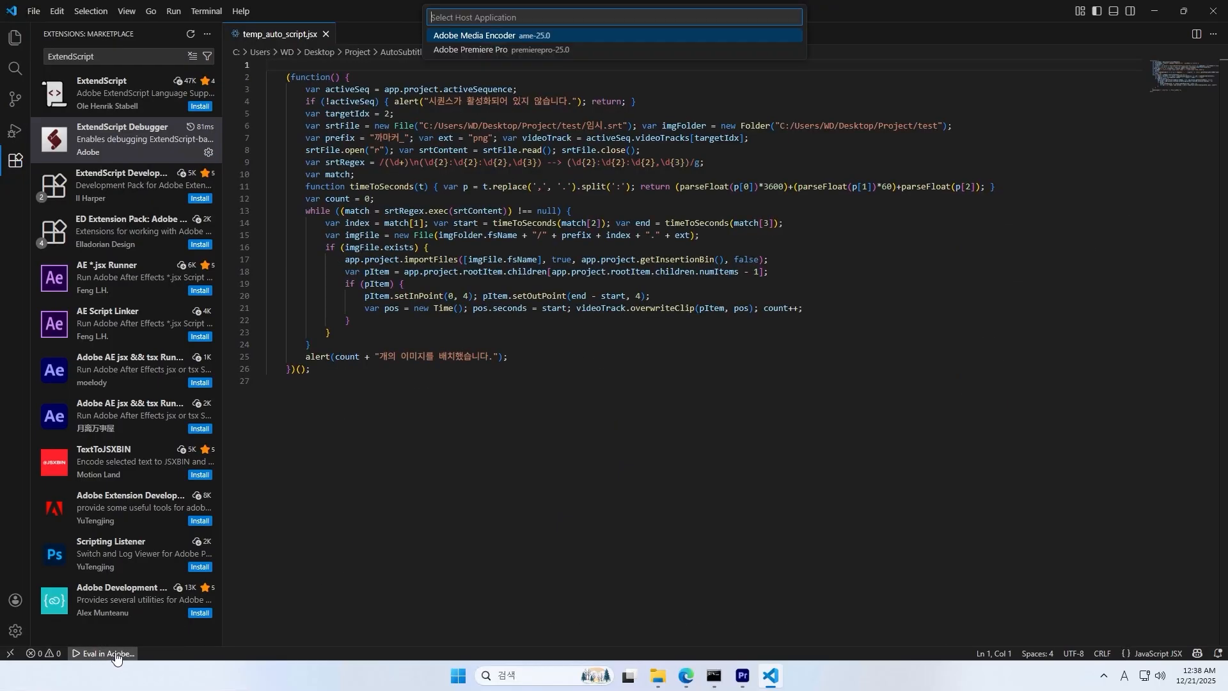
pyautogui.click(511, 51)
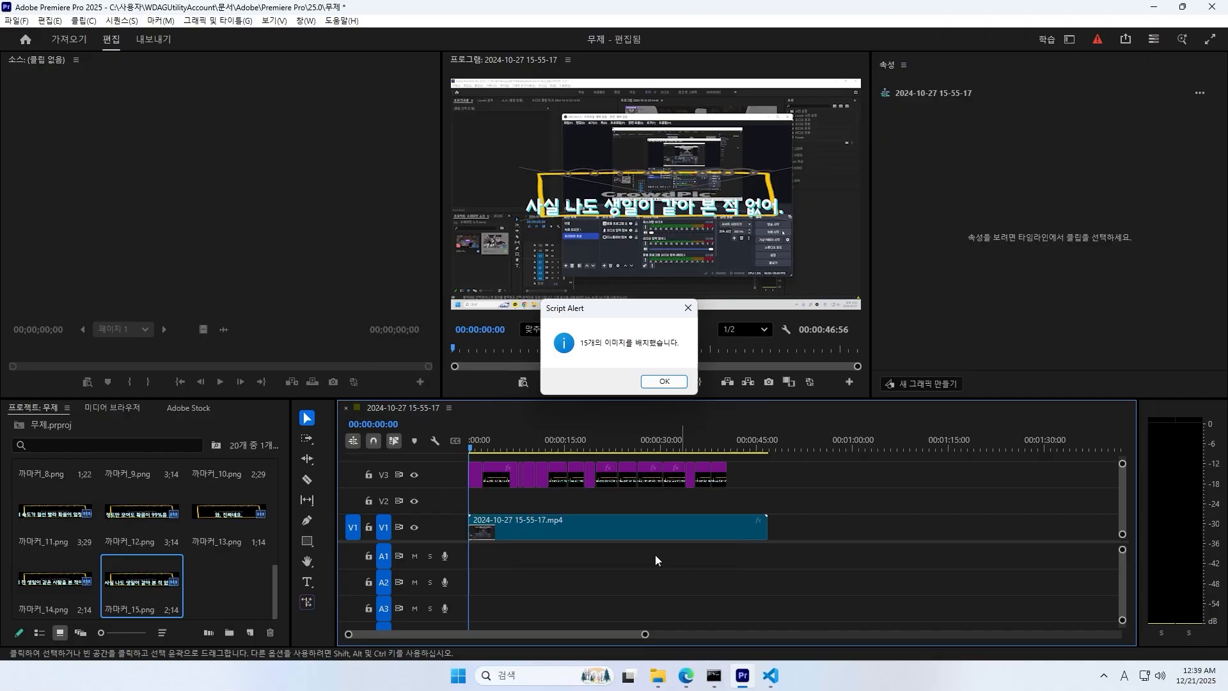
pyautogui.click(664, 381)
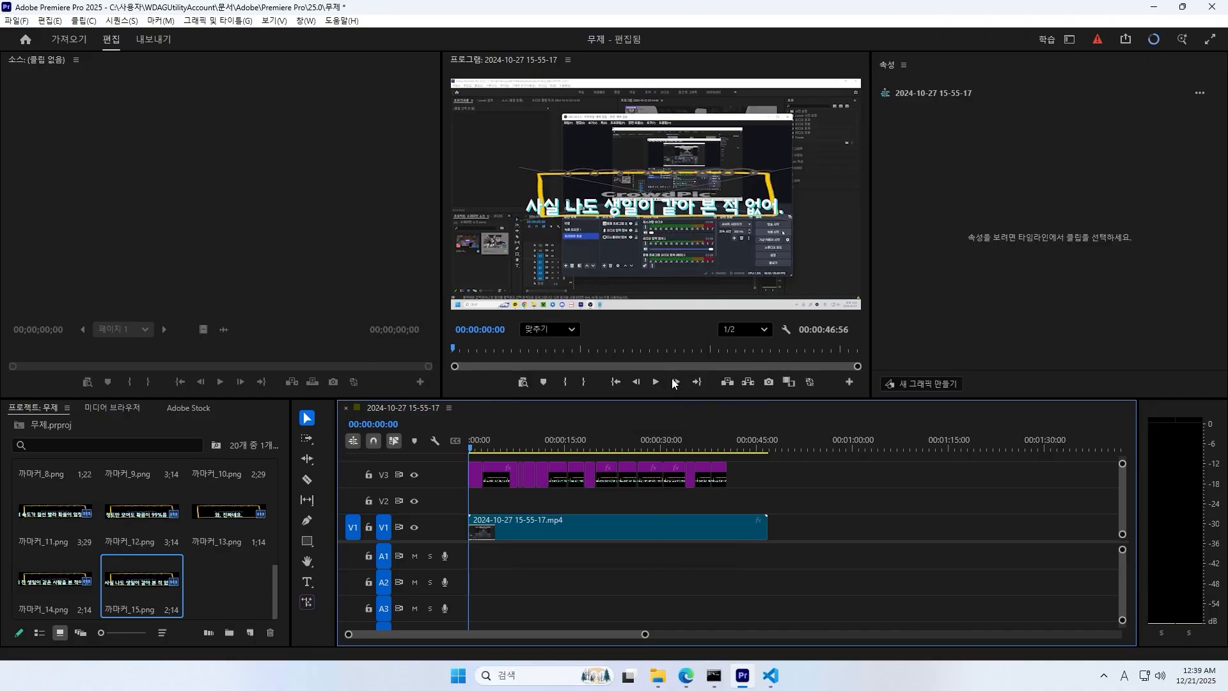
pyautogui.click(558, 448)
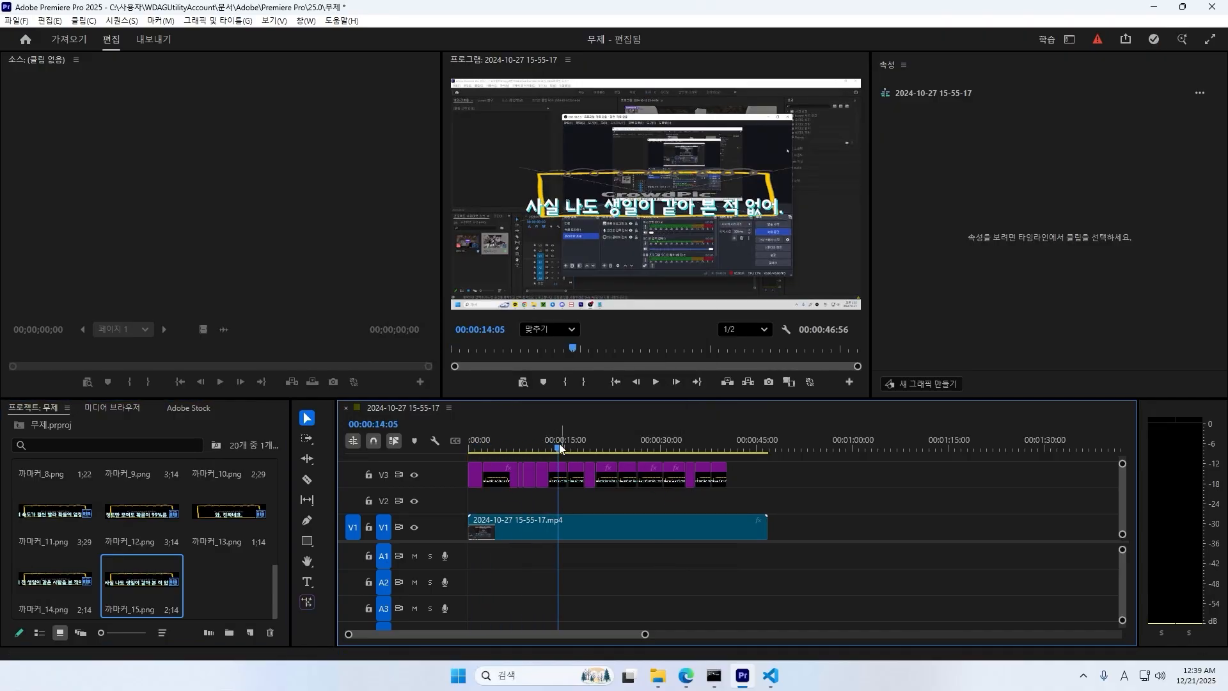
pyautogui.press('Home')
# Set the vertical position of the 까마커_1 clip to 850
pyautogui.click(619, 220)
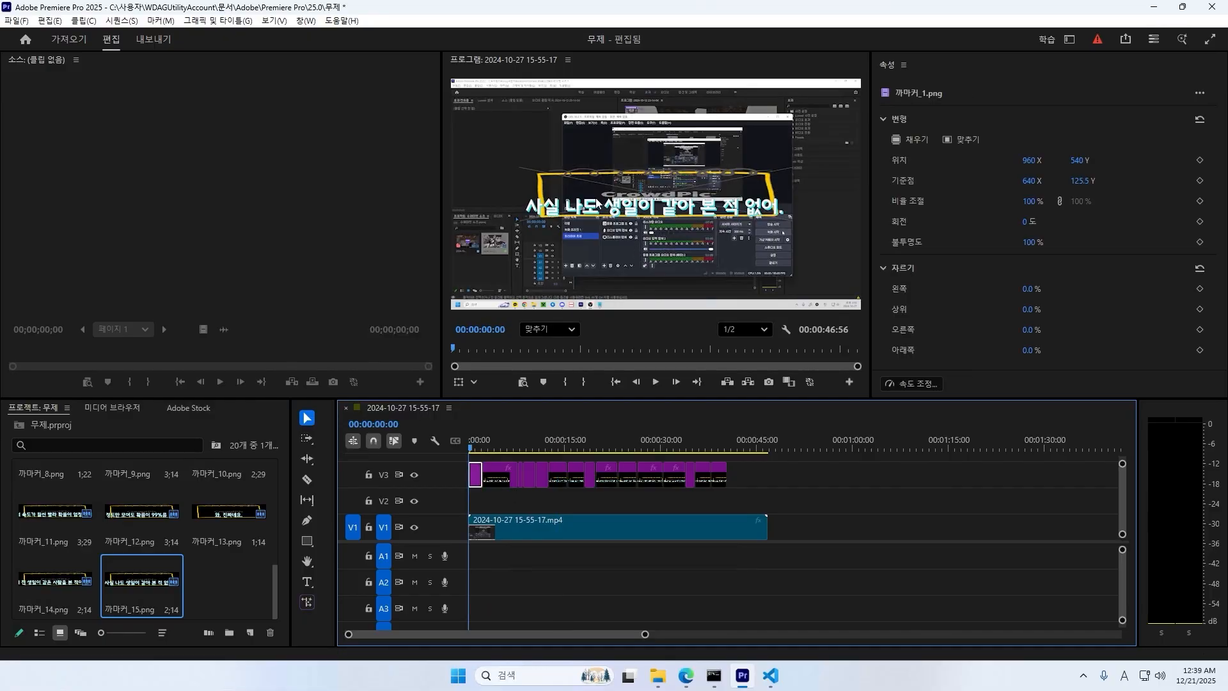
pyautogui.click(1078, 161)
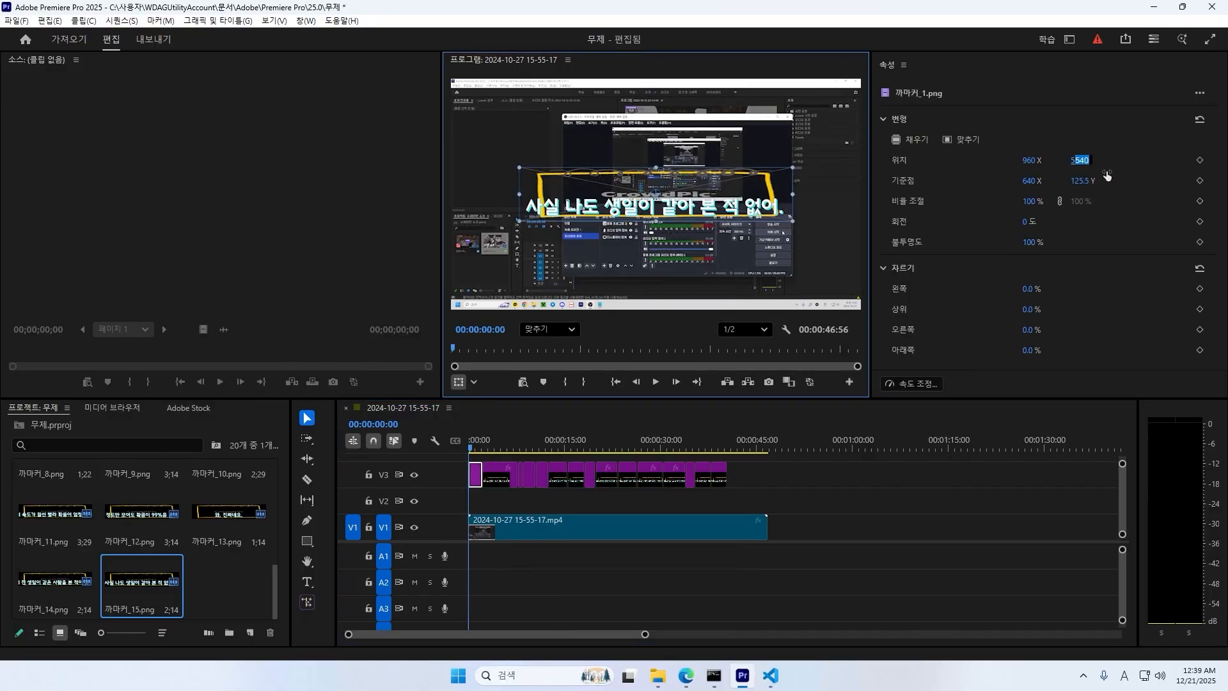
pyautogui.write('850')
pyautogui.press('Return')
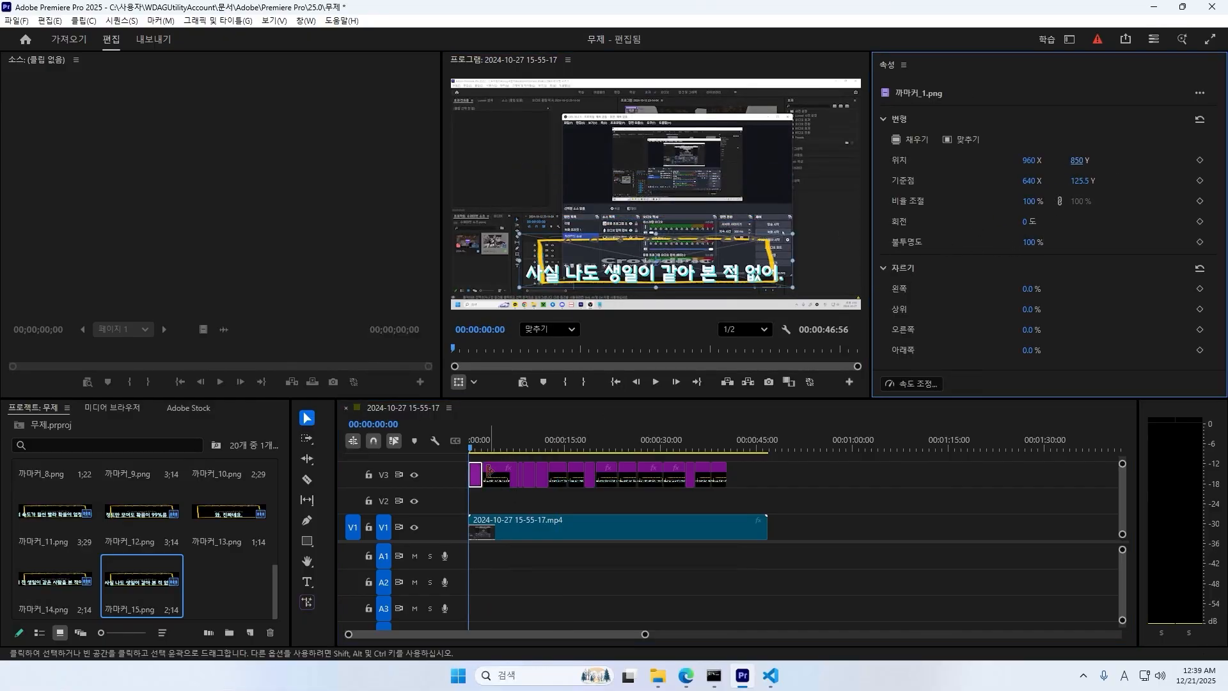
# Apply 까마커_1's position to all remaining subtitle clips on V3 by pasting its attributes, and preview them along the timeline
pyautogui.moveTo(769, 485); pyautogui.dragTo(501, 471)
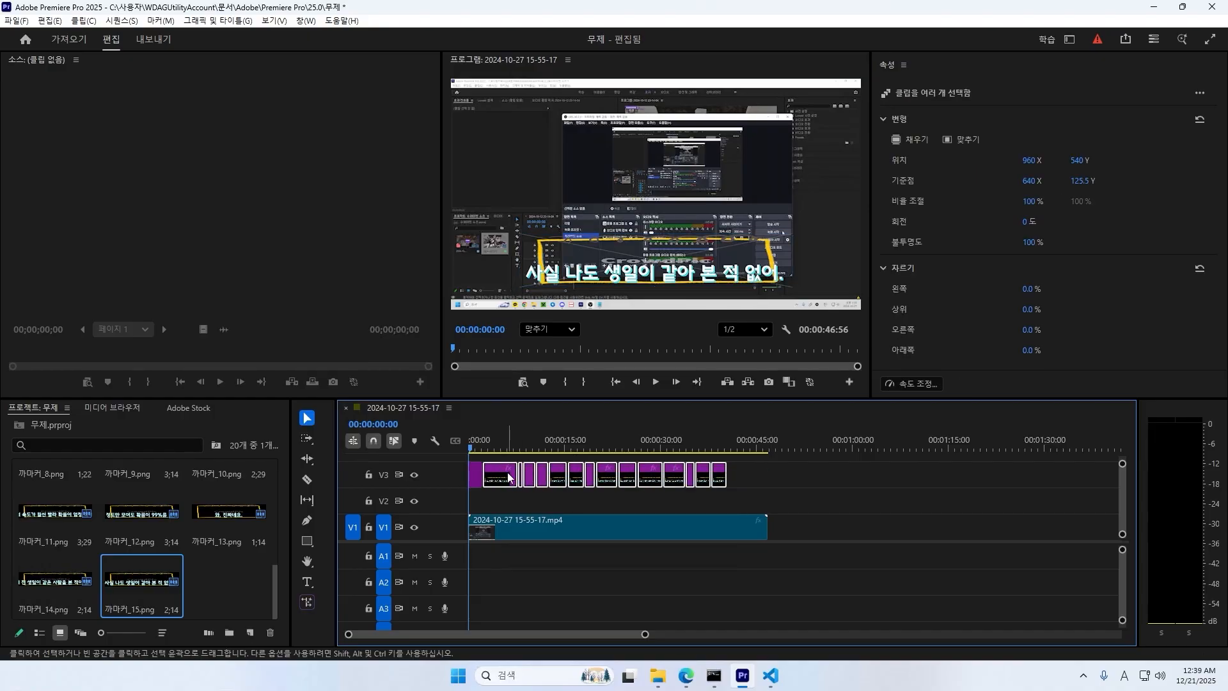
pyautogui.rightClick(506, 476)
pyautogui.click(597, 78)
pyautogui.click(667, 547)
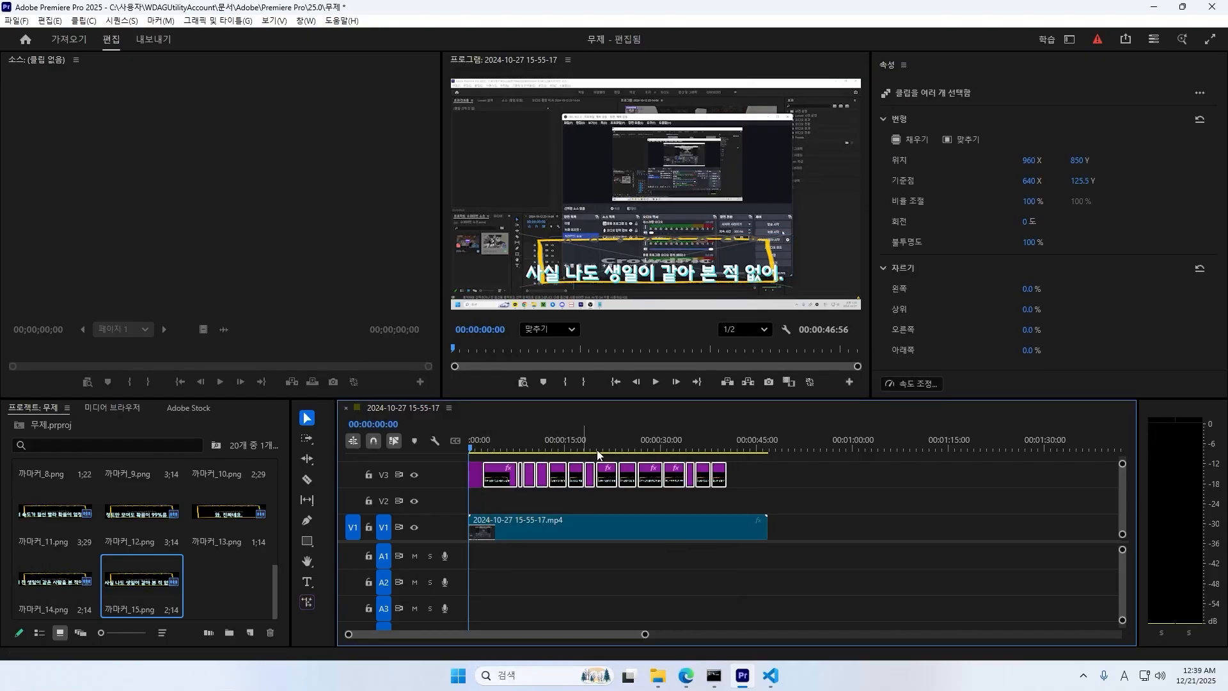
pyautogui.click(633, 446)
pyautogui.moveTo(684, 448); pyautogui.dragTo(718, 450)
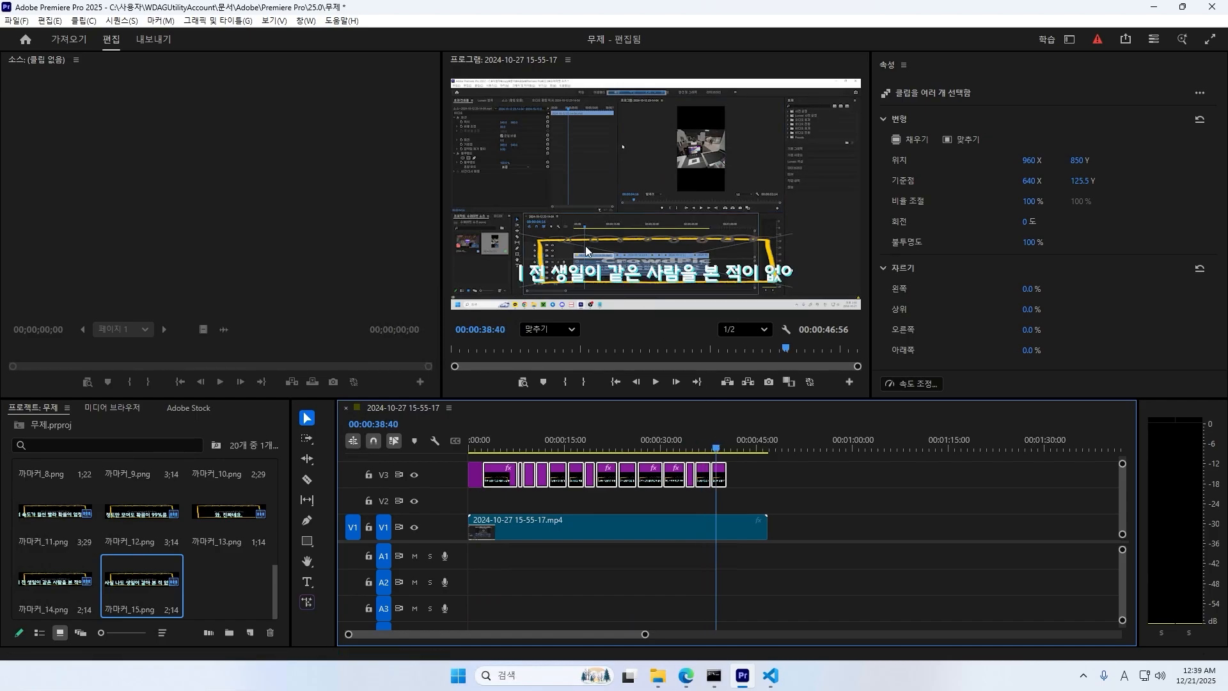
pyautogui.click(675, 448)
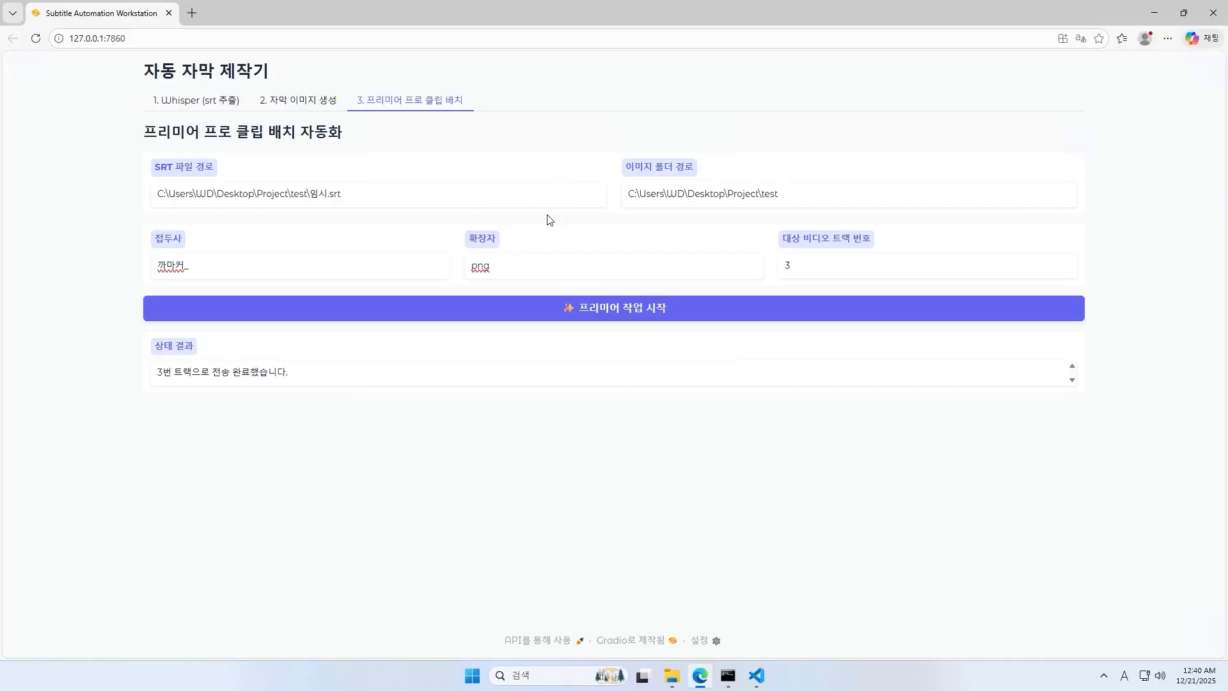
# Close VS Code and stop the AutoSubtitleLauncher server, confirming termination of the batch job with y
pyautogui.click(757, 675)
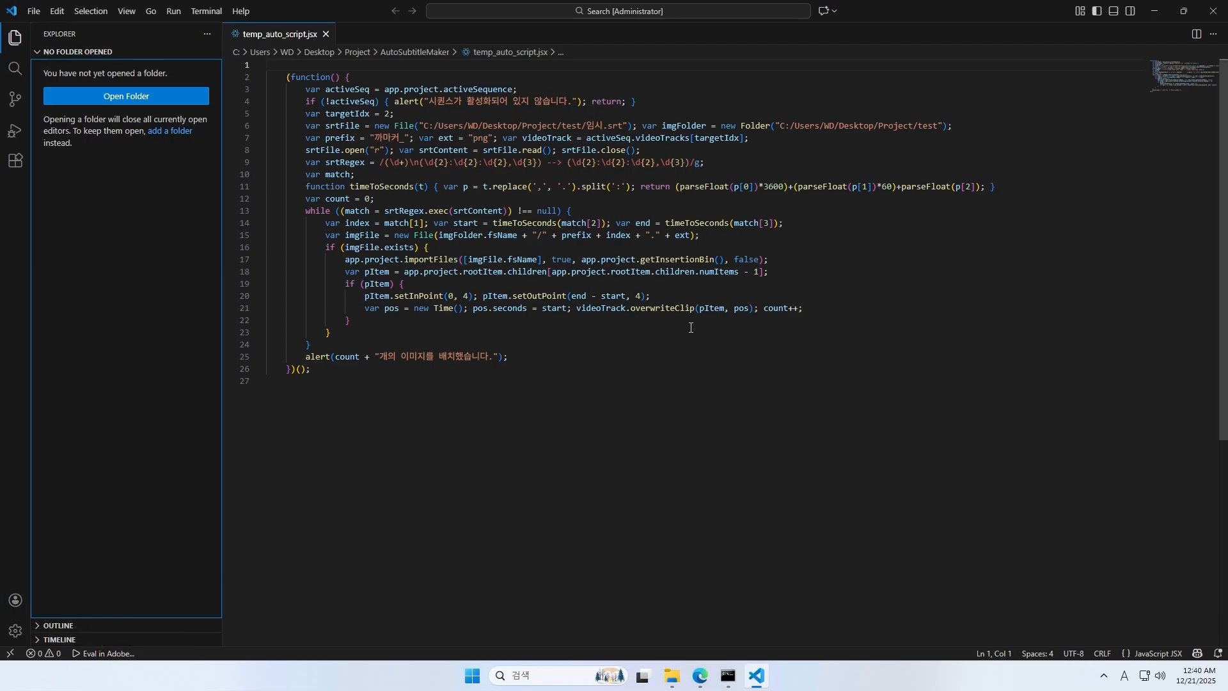
pyautogui.hotkey('alt', 'F4')
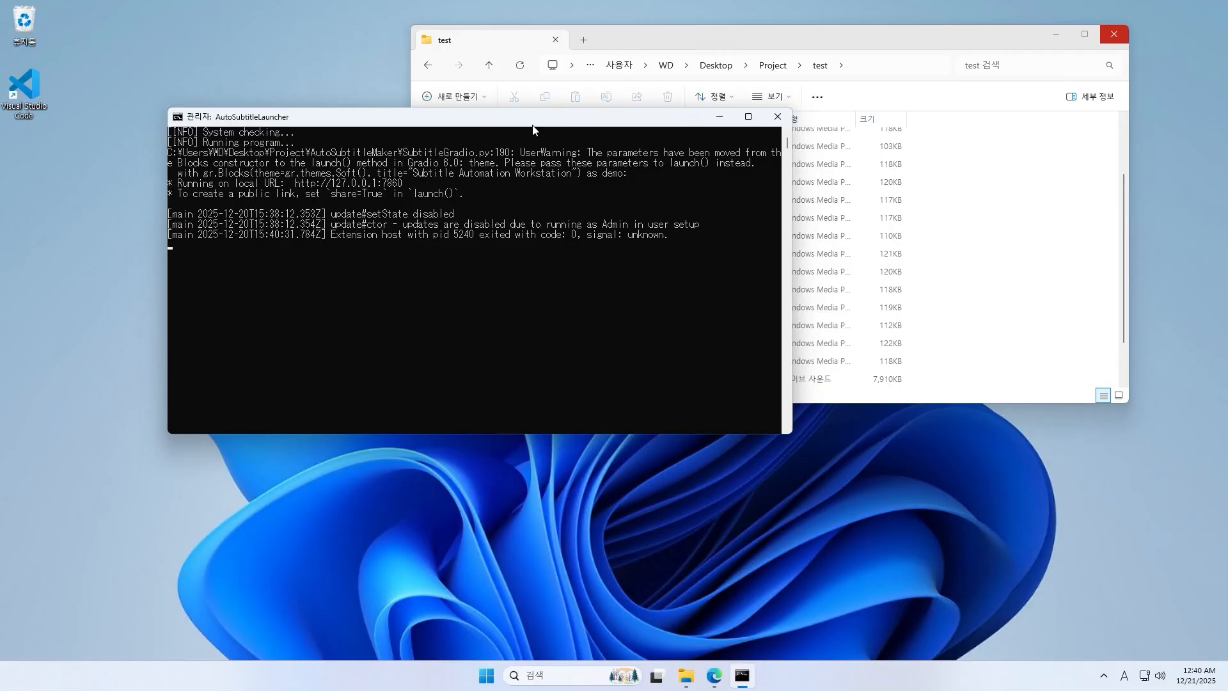
pyautogui.moveTo(533, 130); pyautogui.dragTo(544, 165)
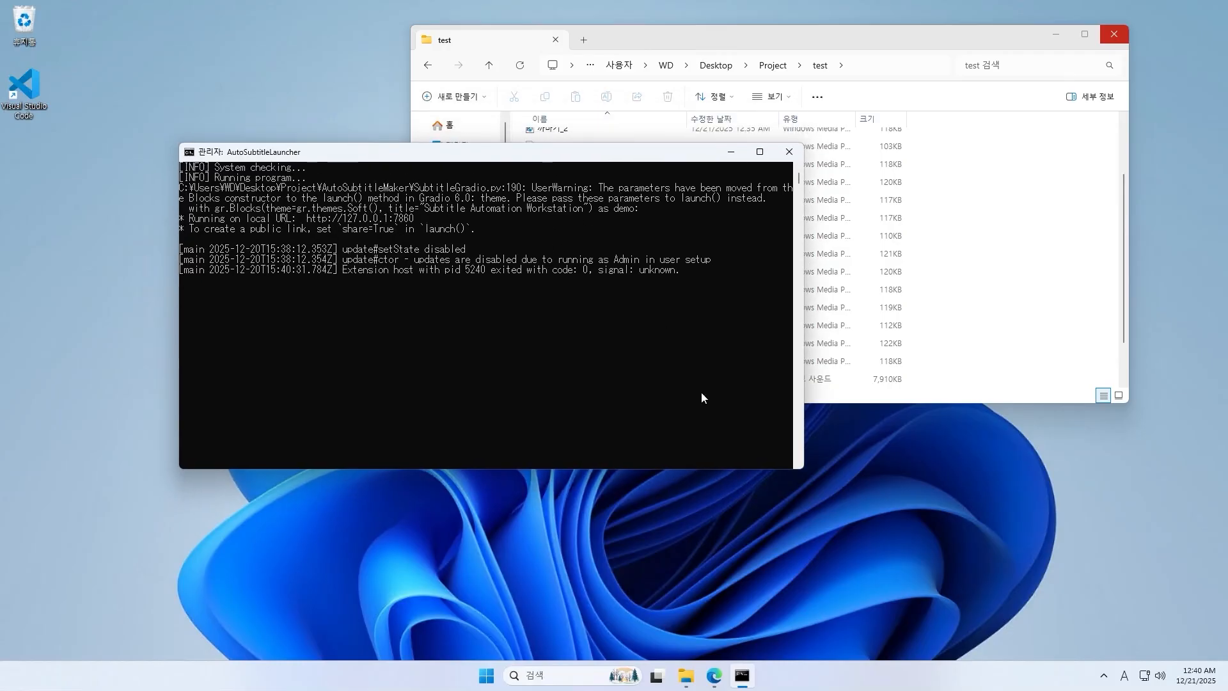
pyautogui.click(627, 344)
pyautogui.click(366, 300)
pyautogui.rightClick(403, 250)
pyautogui.hotkey('ctrl', 'c')
pyautogui.write('y')
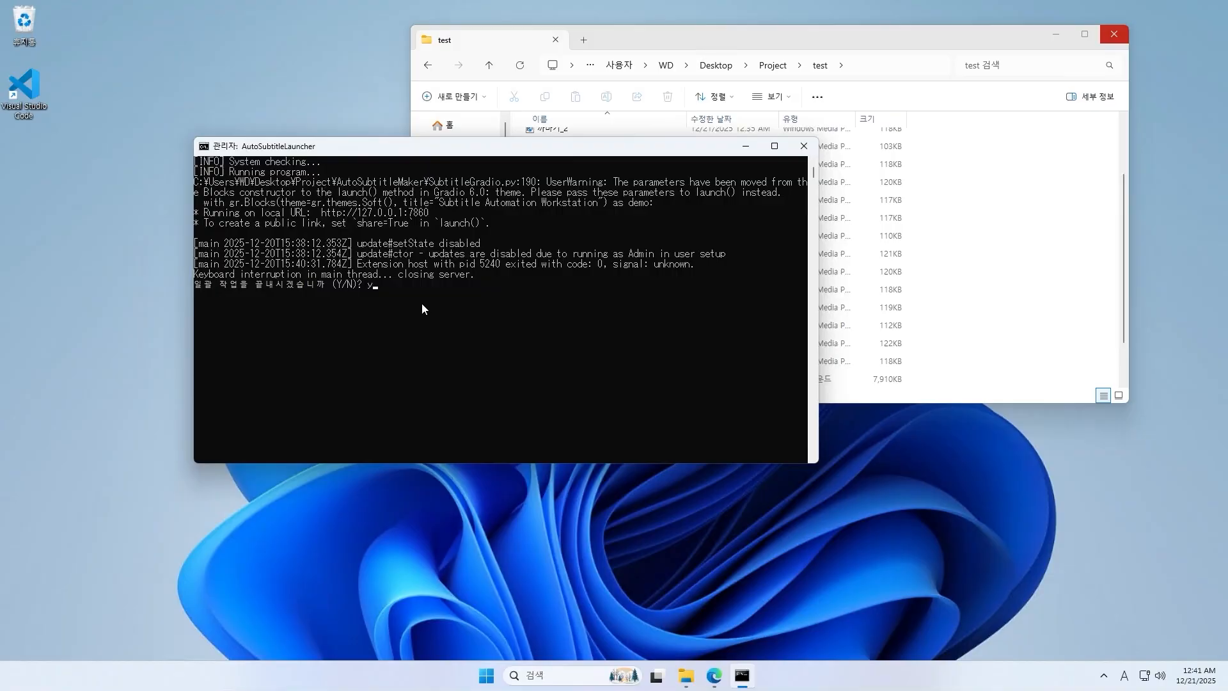
pyautogui.press('Return')
# Close the Subtitle Automation Workstation page and the test folder window
pyautogui.click(729, 676)
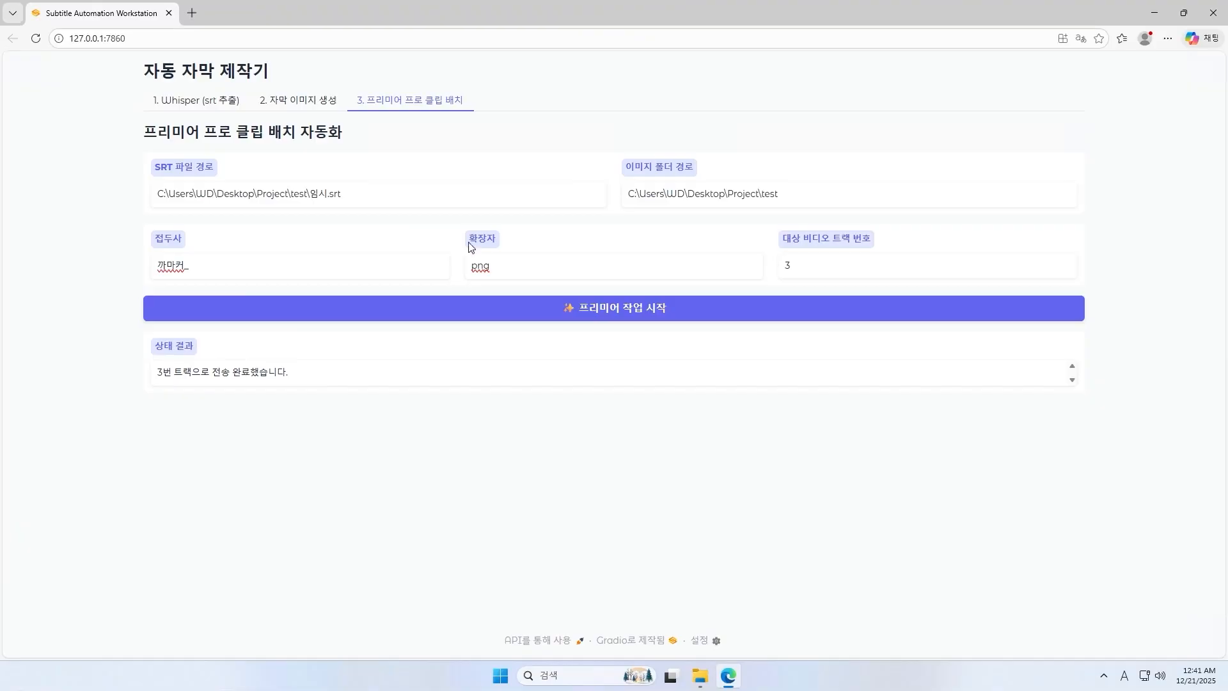
pyautogui.click(169, 13)
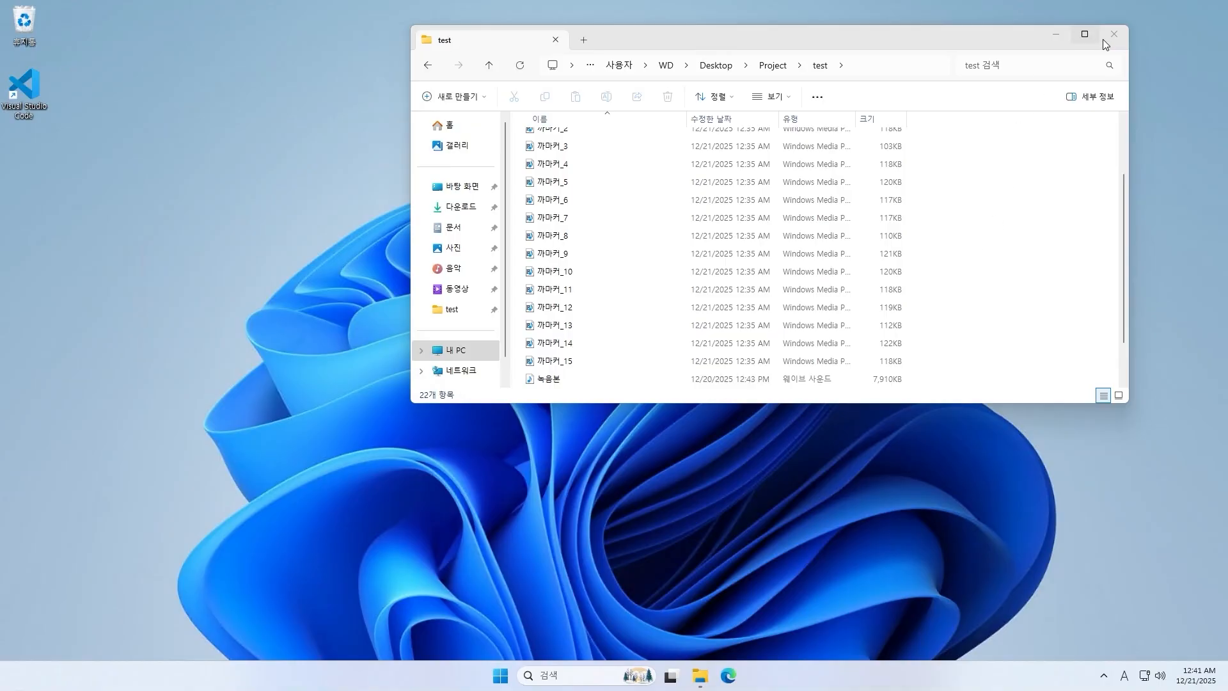
pyautogui.click(1113, 34)
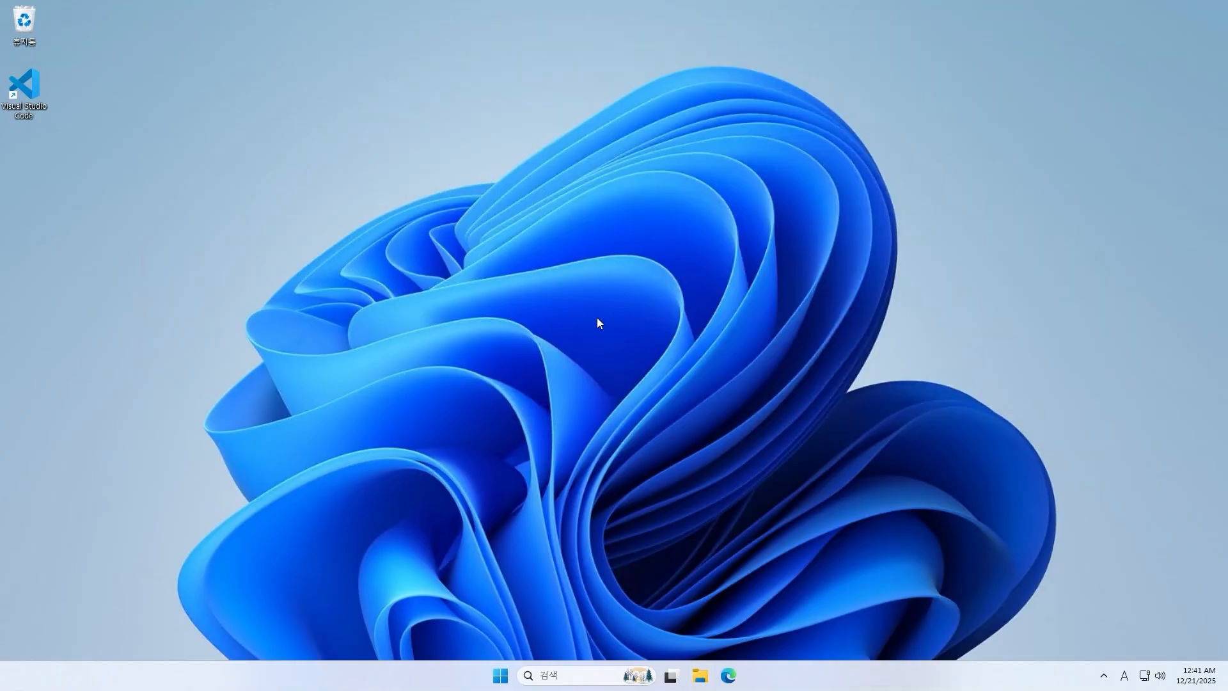